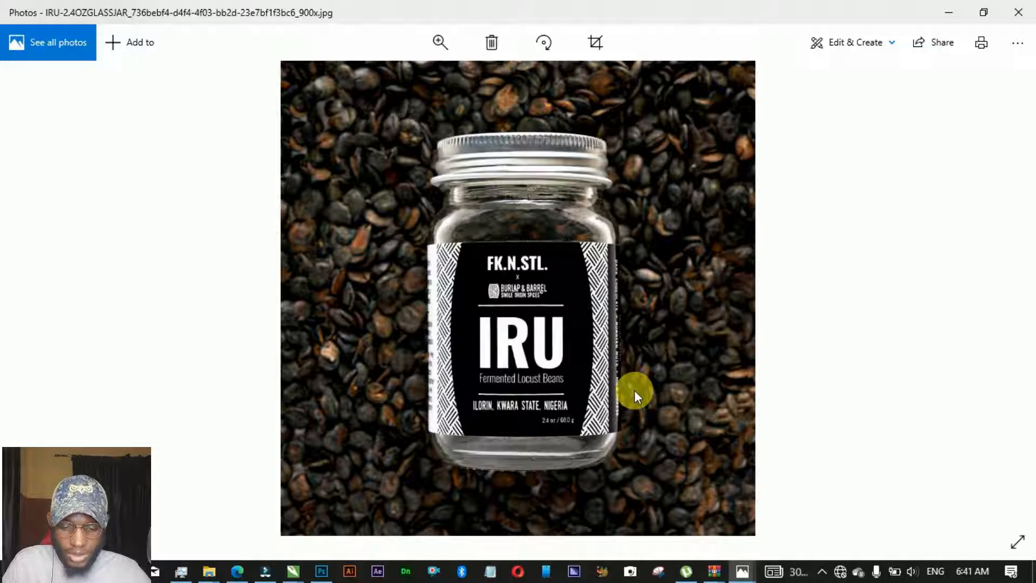
Review the IRU jar label mockup, the original Elex peanut bottle photo and the groundnut label mockup in Photos
mouse_move(743, 569)
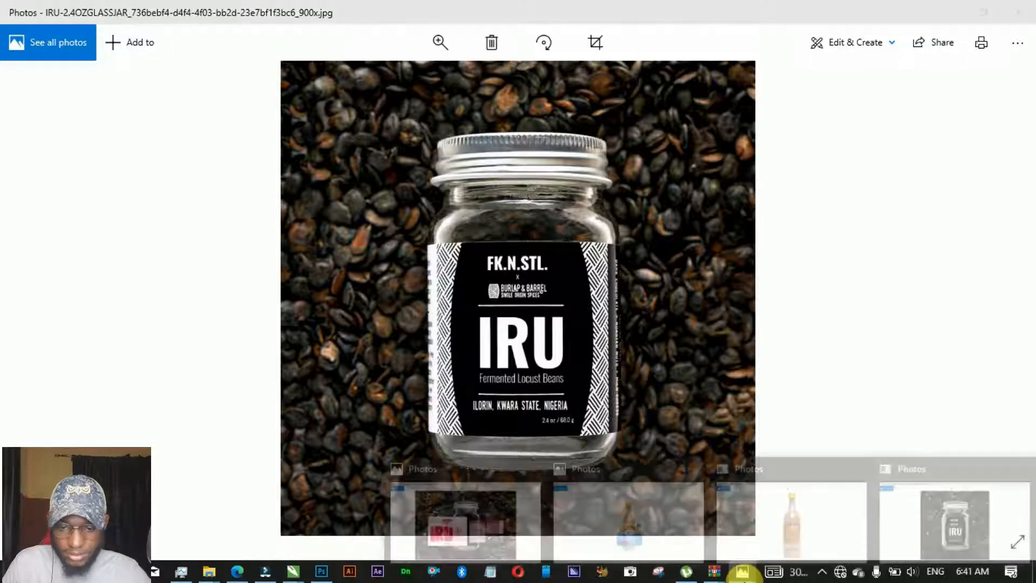
left_click(526, 523)
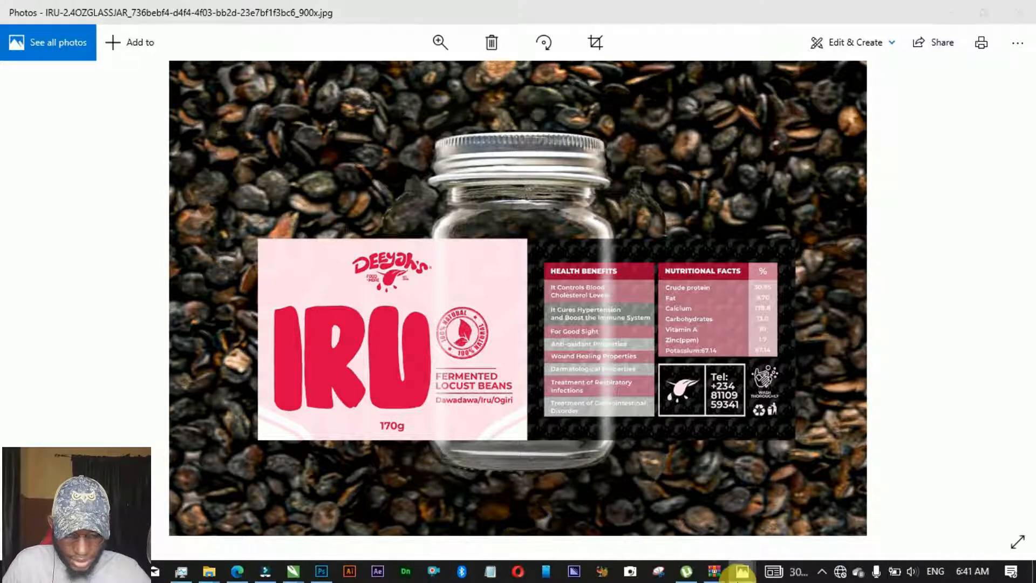
mouse_move(742, 571)
left_click(816, 537)
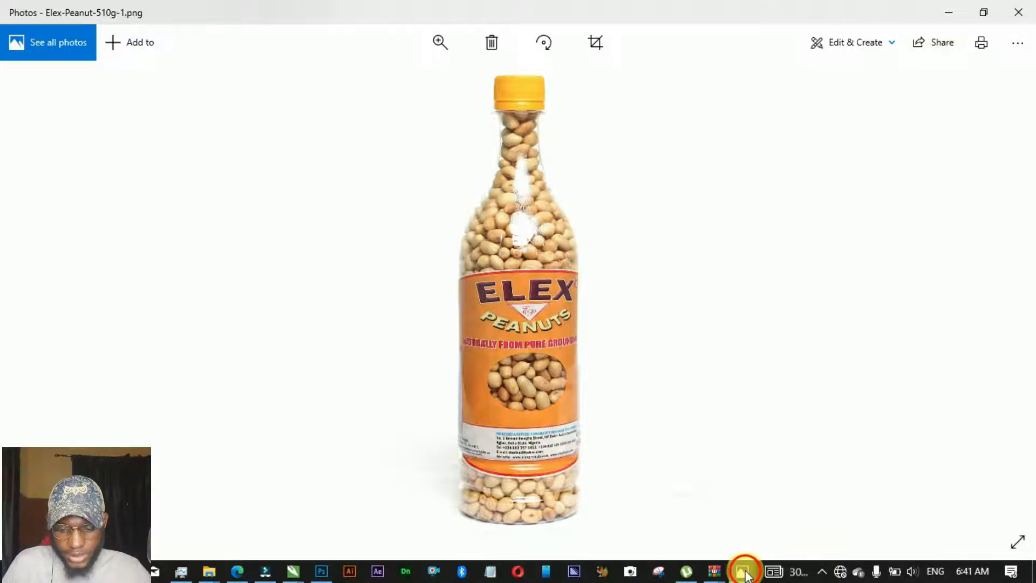
mouse_move(742, 567)
left_click(674, 541)
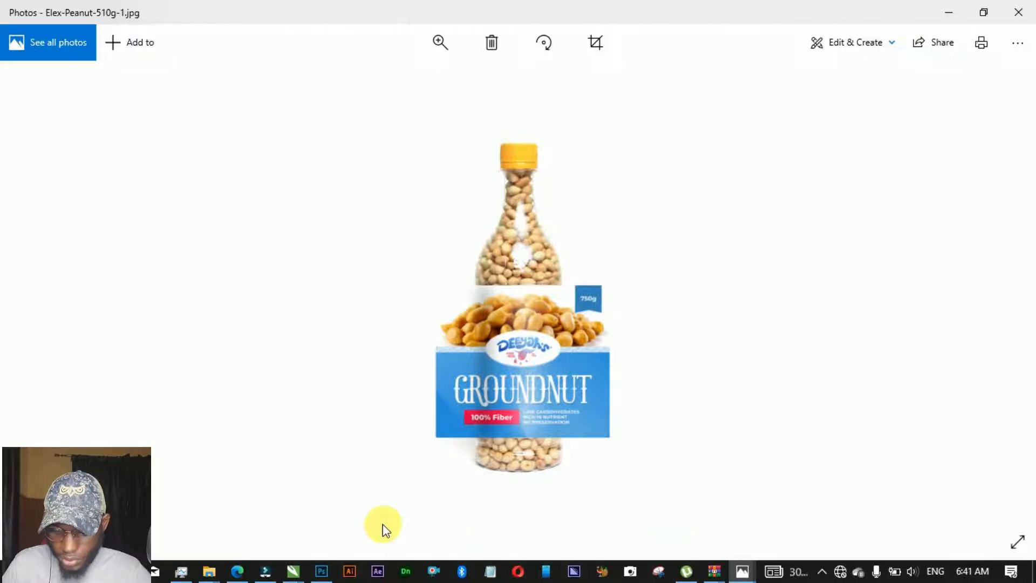
Open the IRU-2.4OZGLASSJAR image from the Deeyahs Food & More "Received" folder in Photoshop
left_click(321, 571)
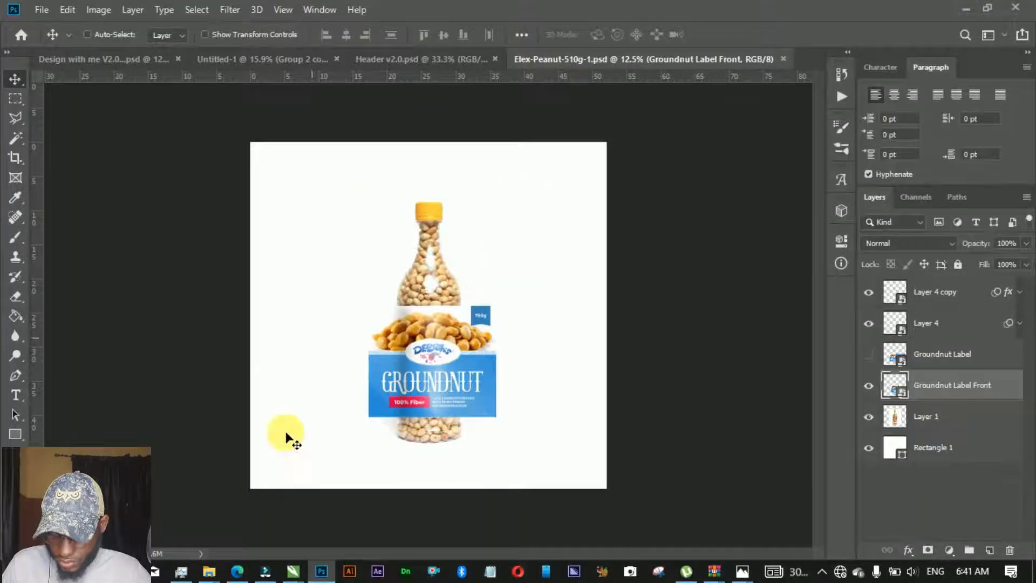
mouse_move(210, 569)
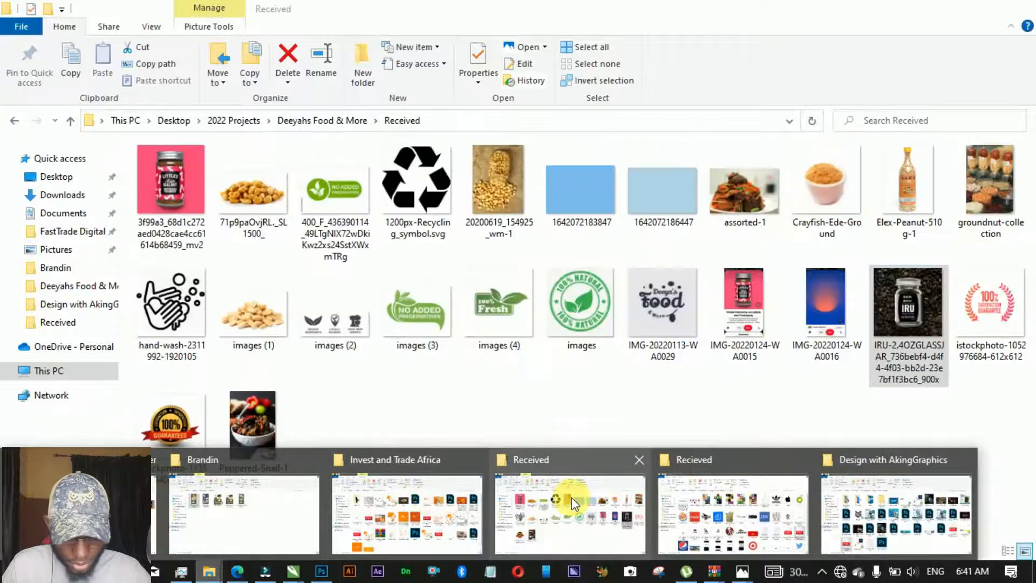
left_click(572, 497)
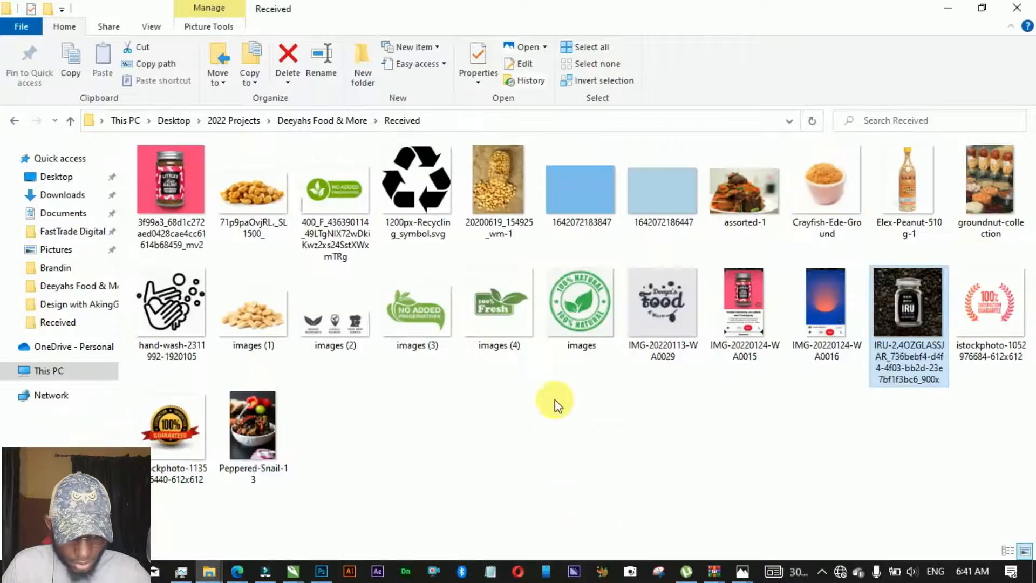
right_click(902, 314)
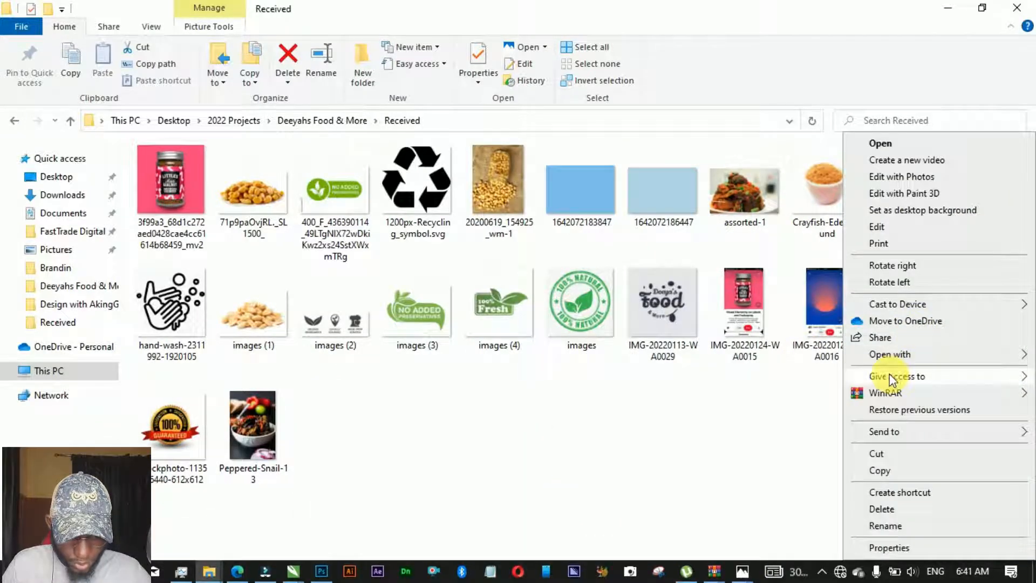
mouse_move(890, 354)
left_click(695, 438)
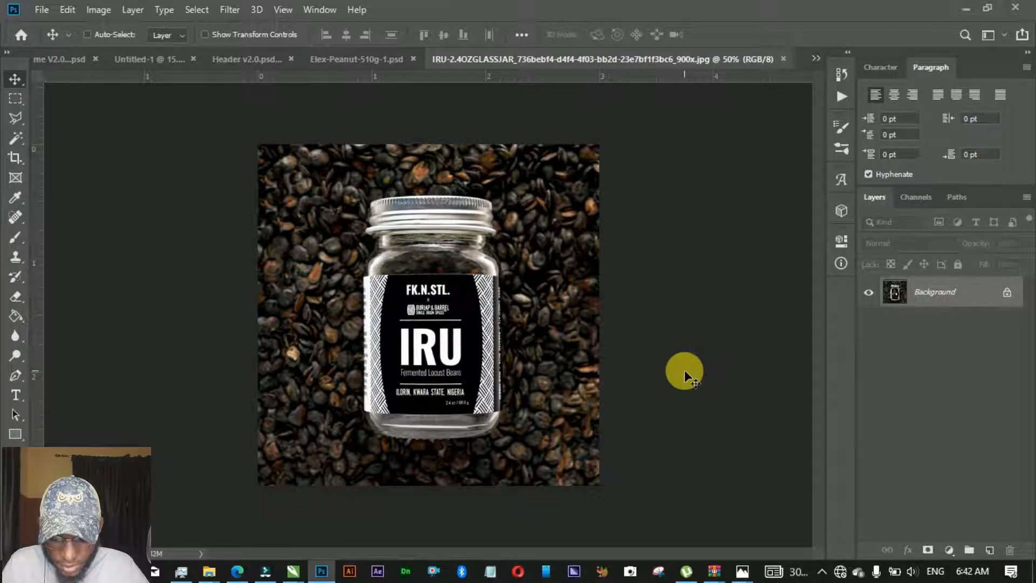
Duplicate the Background layer, select the jar as the subject and copy it onto its own layer
key("ctrl+j")
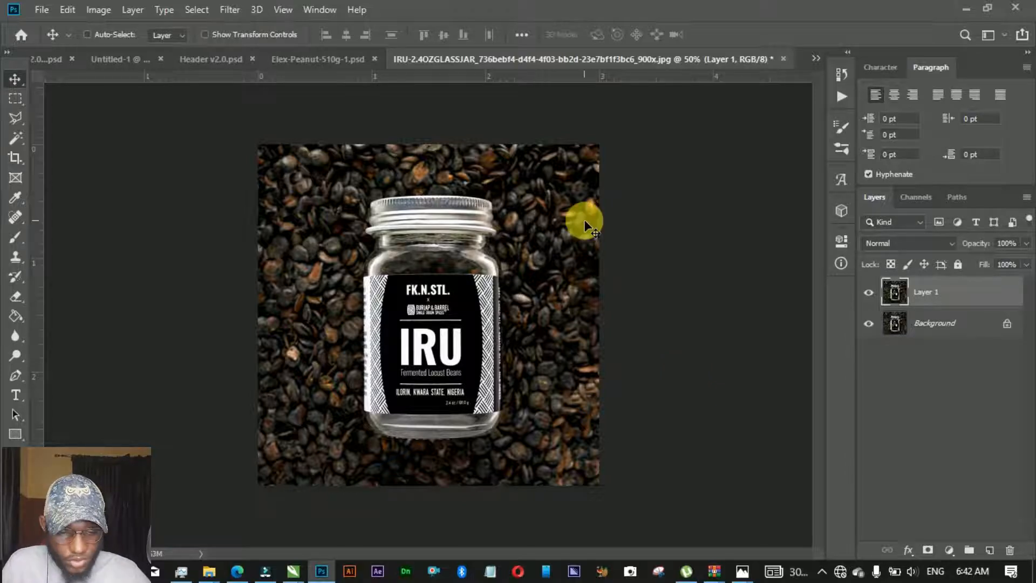
left_click(196, 10)
left_click(243, 187)
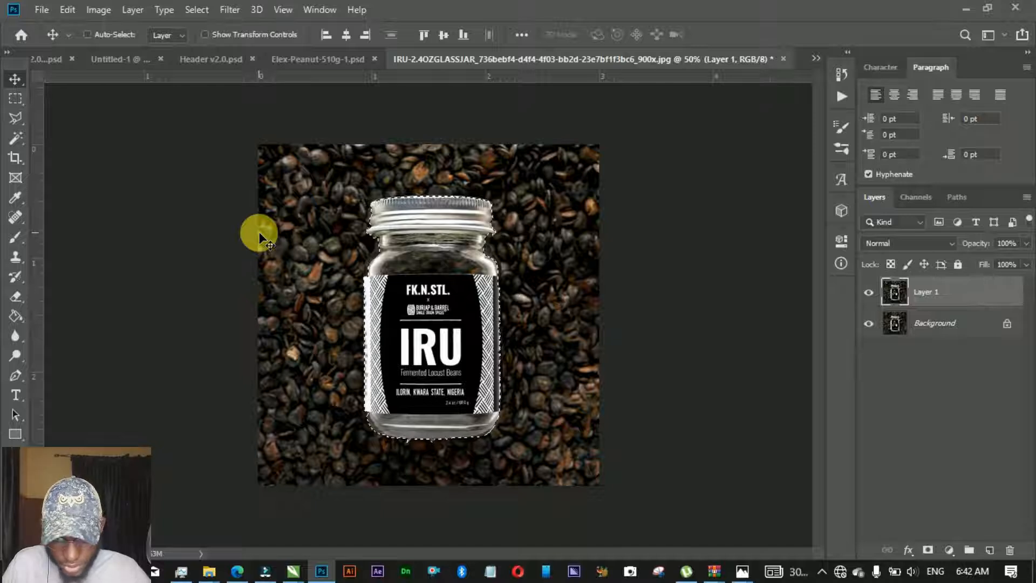
key("ctrl+j")
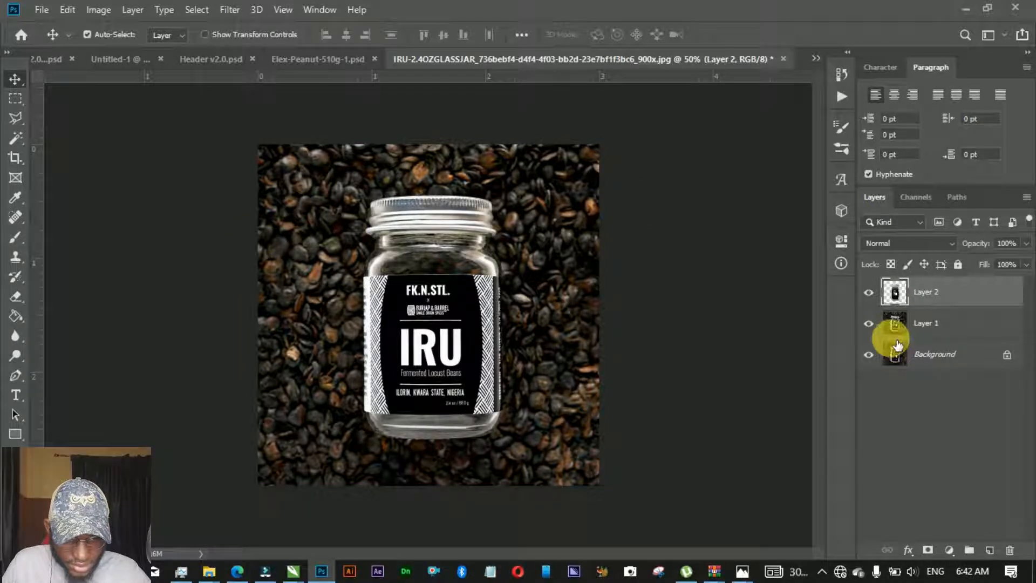
Load the cut-out jar's outline as a selection on Layer 1 and expand it by 5 pixels
left_click(895, 292, "ctrl")
left_click(933, 328)
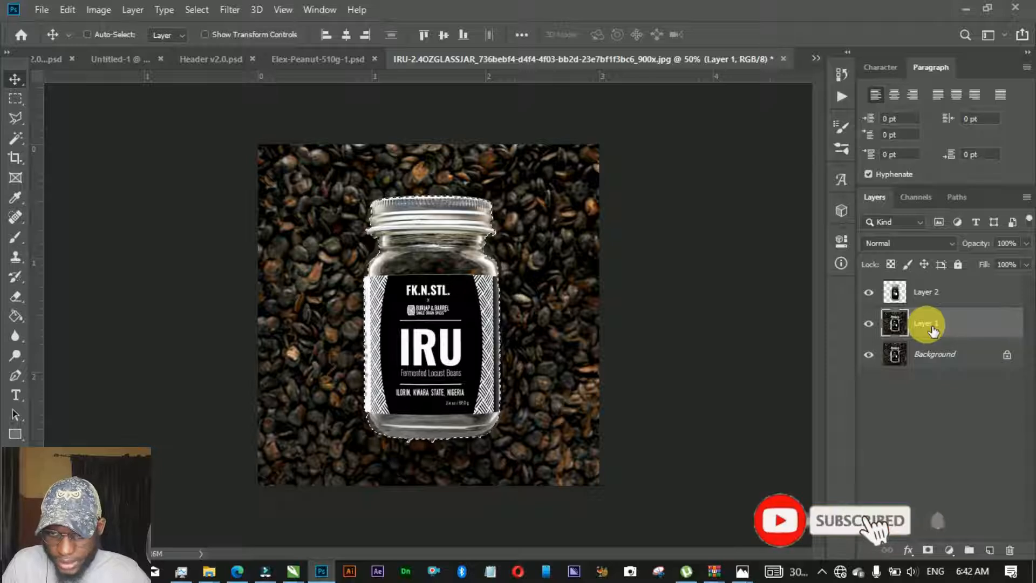
left_click(192, 9)
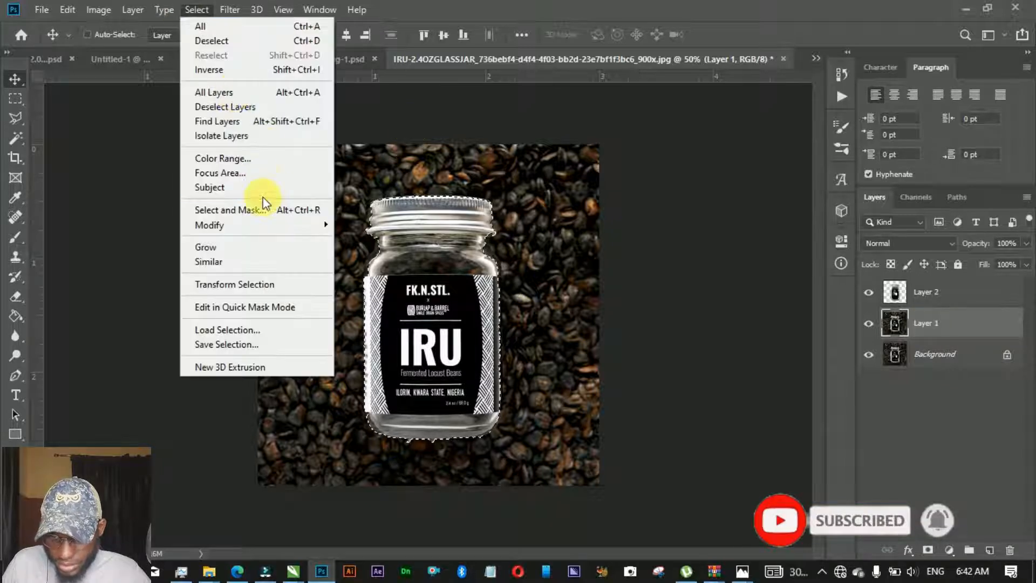
mouse_move(251, 226)
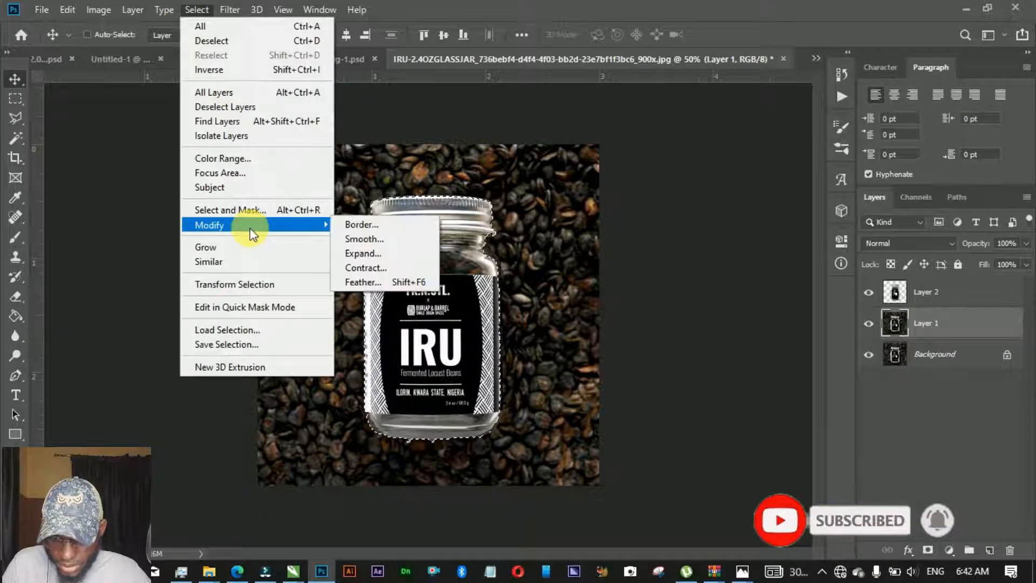
left_click(395, 253)
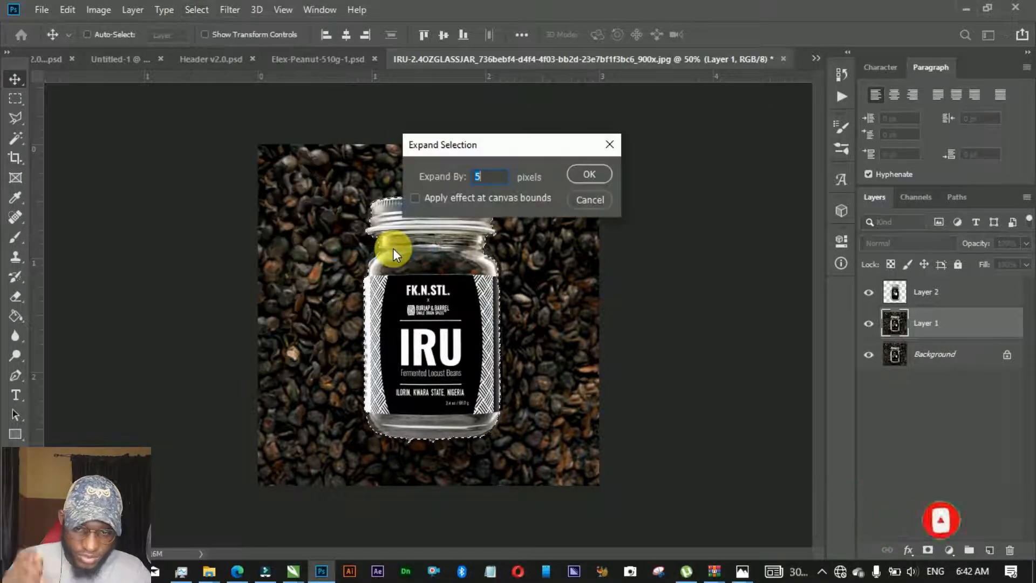
left_click(579, 172)
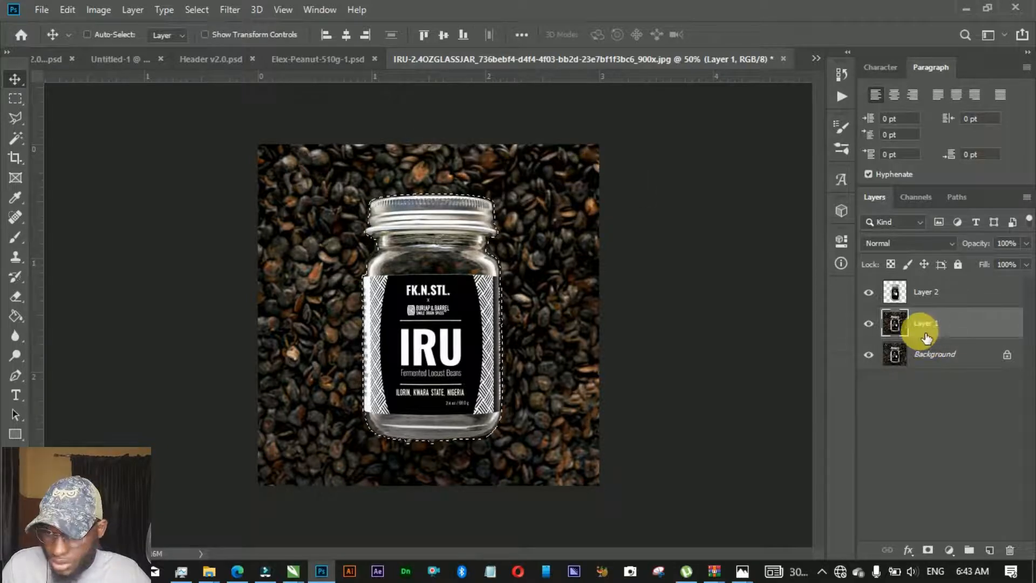
Fill the expanded jar selection on Layer 1 using Content-Aware contents in Normal mode at 100% opacity
left_click(15, 98)
right_click(371, 290)
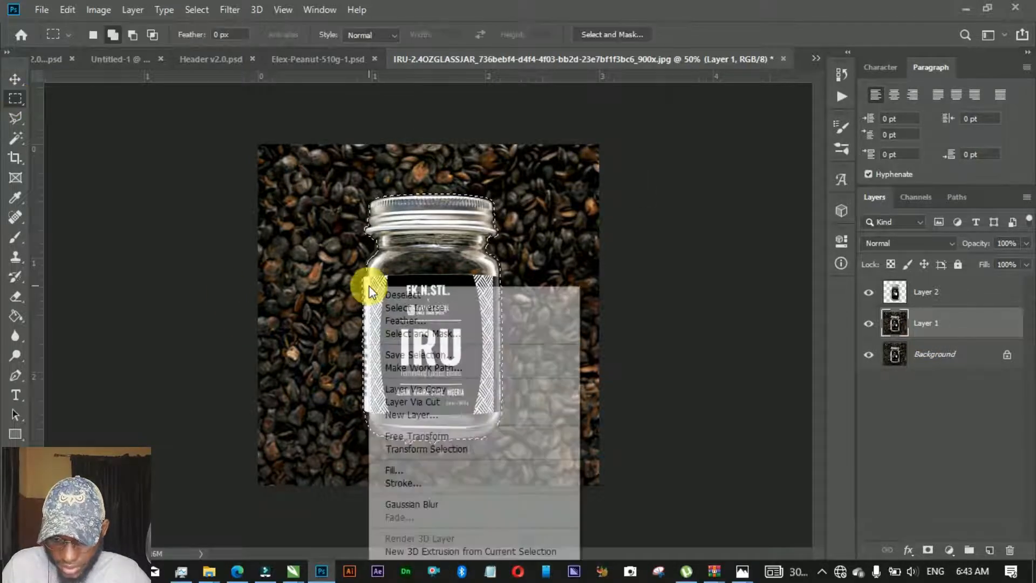
left_click(396, 470)
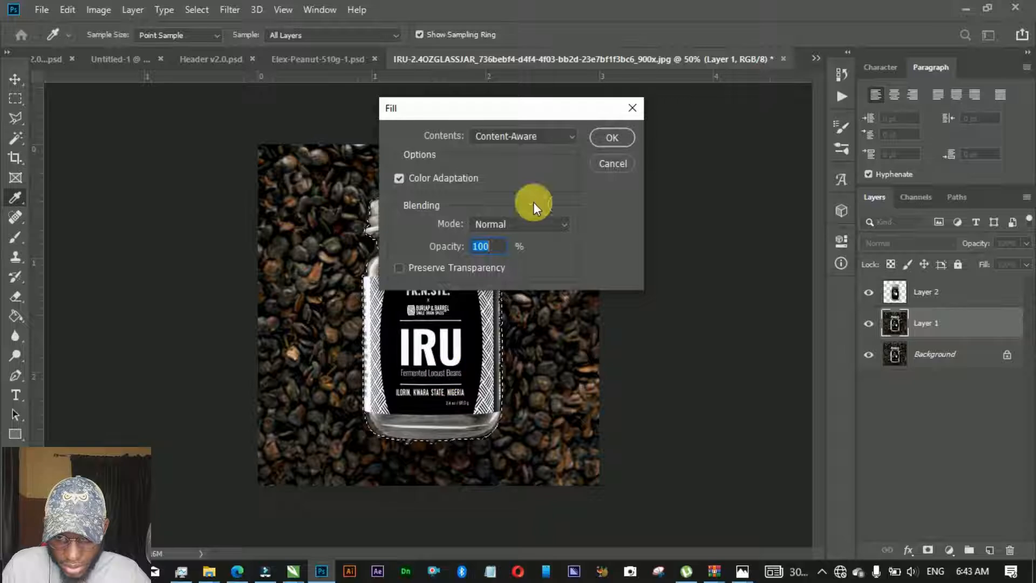
left_click(564, 136)
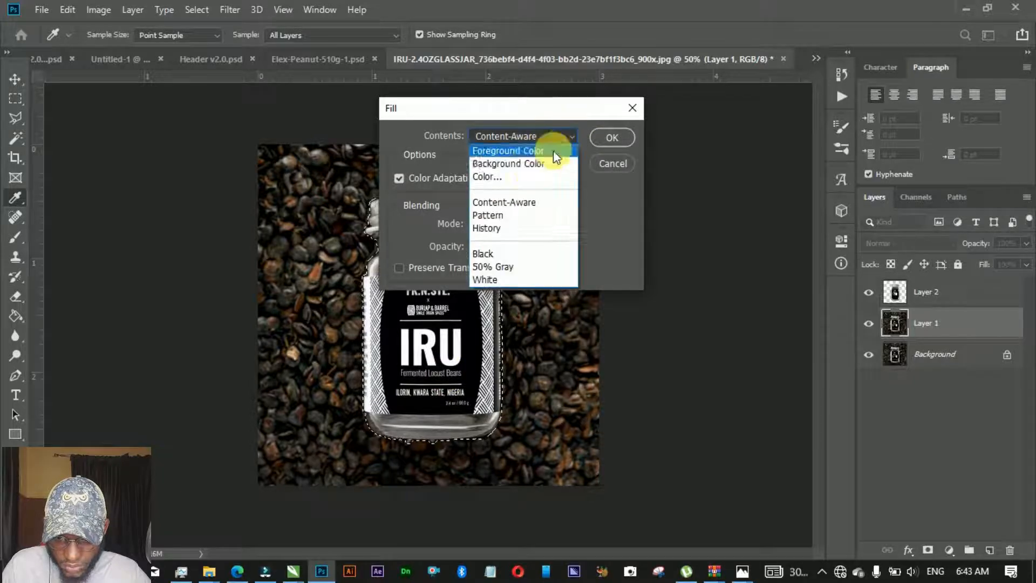
left_click(514, 205)
left_click(598, 136)
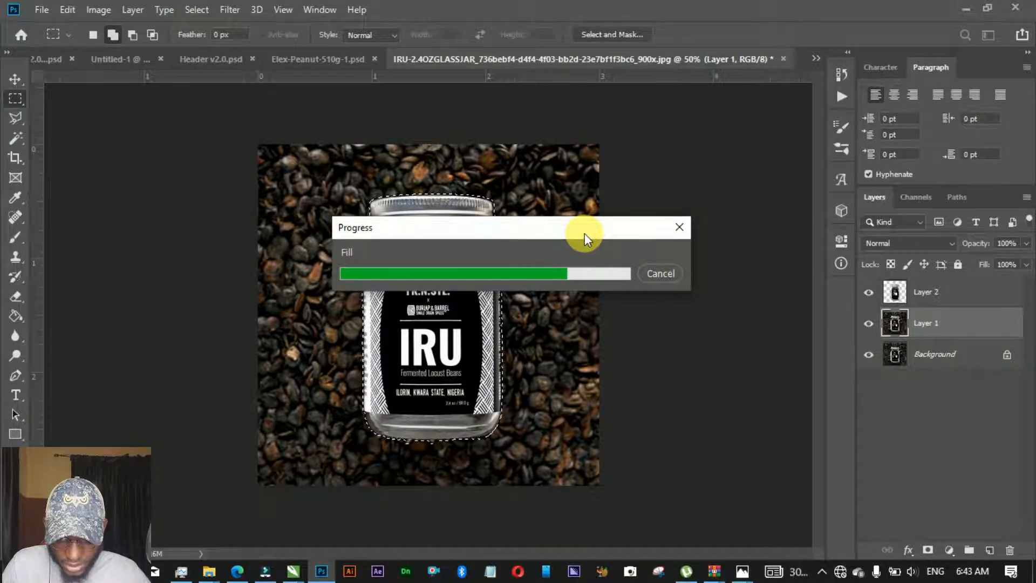
Hide the Background layer, clear the selection and toggle the jar layer's visibility to check the filled backdrop
left_click(870, 352)
left_click(871, 293)
left_click(880, 297)
key("ctrl+d")
left_click(879, 297)
left_click(869, 292)
left_click(876, 296)
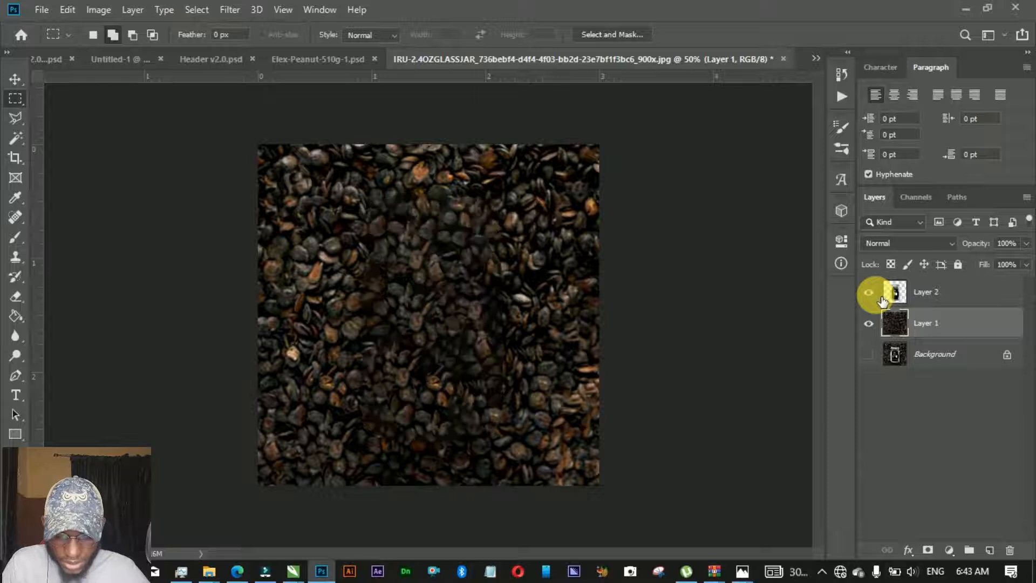
left_click(878, 298)
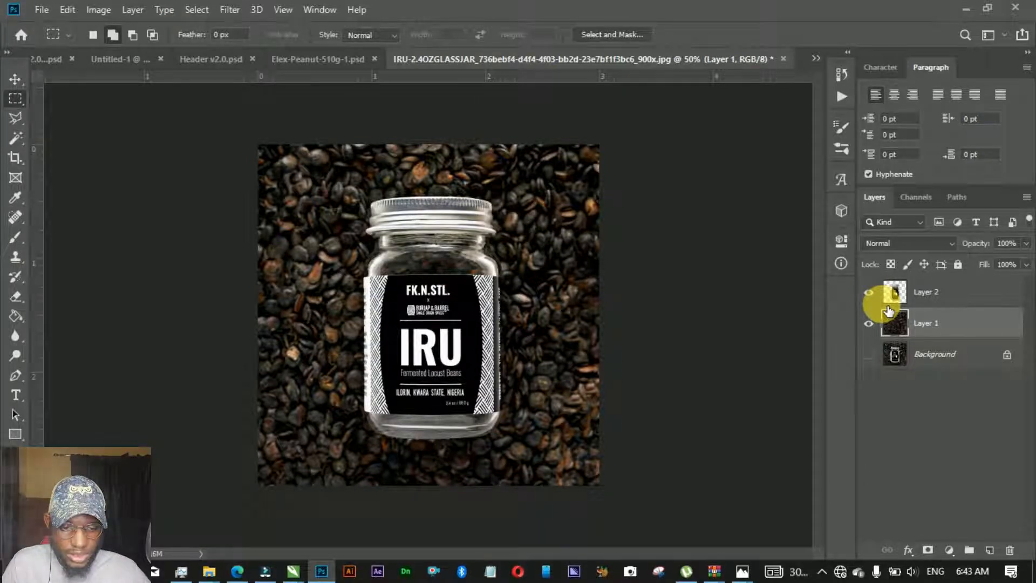
left_click(11, 164)
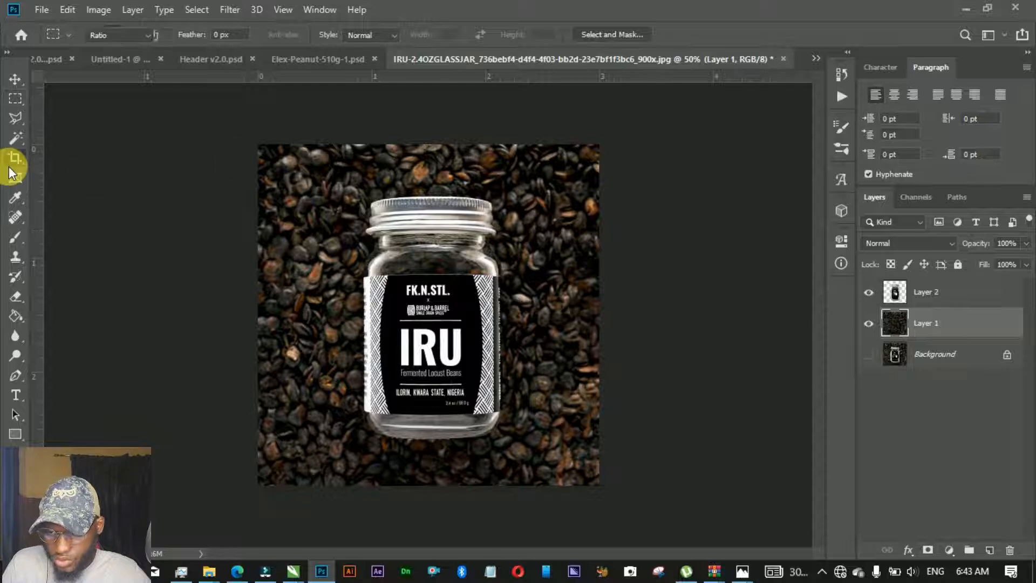
left_click(13, 80)
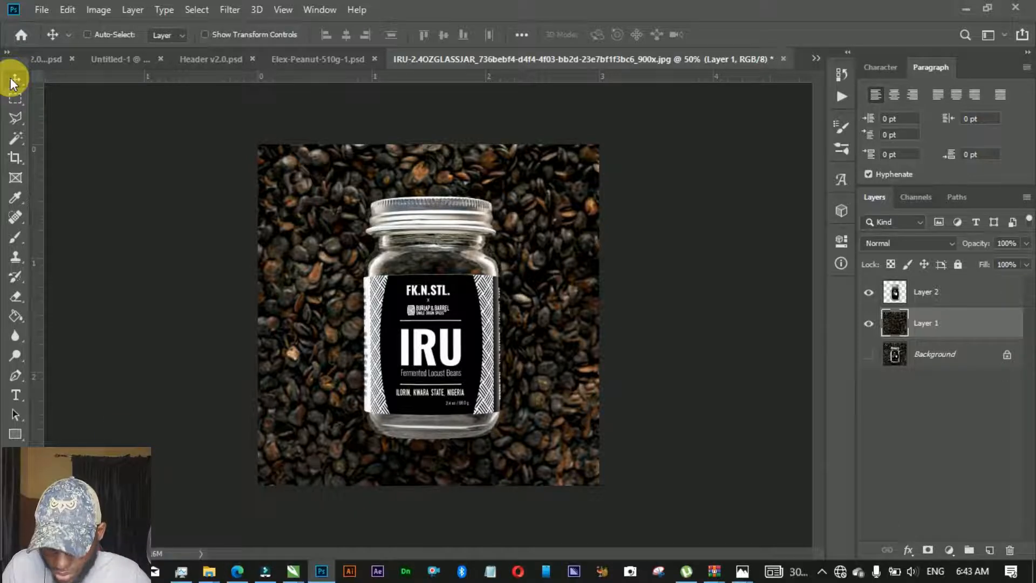
Place the Iru Label 2 image from the Deeyahs Food & More folder into the jar document, above Layer 2
mouse_move(211, 571)
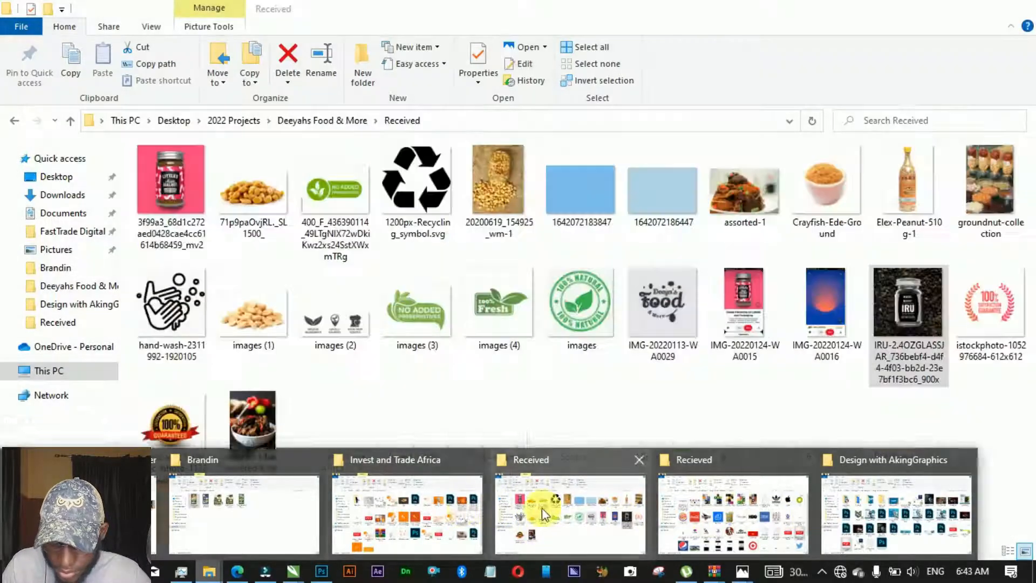
left_click(541, 508)
left_click(326, 121)
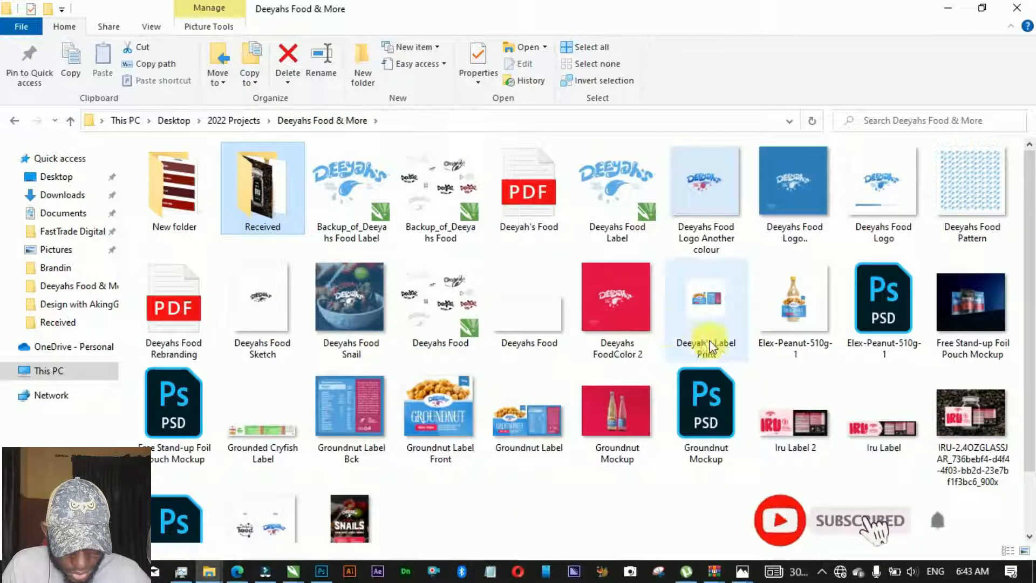
left_click(804, 424)
left_click_drag(422, 539, 412, 396)
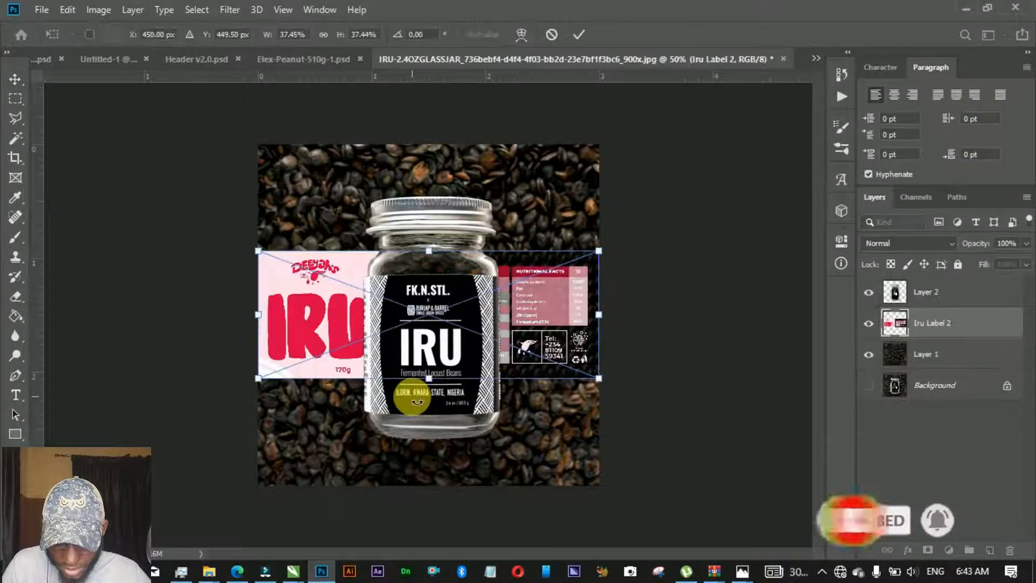
key("Return")
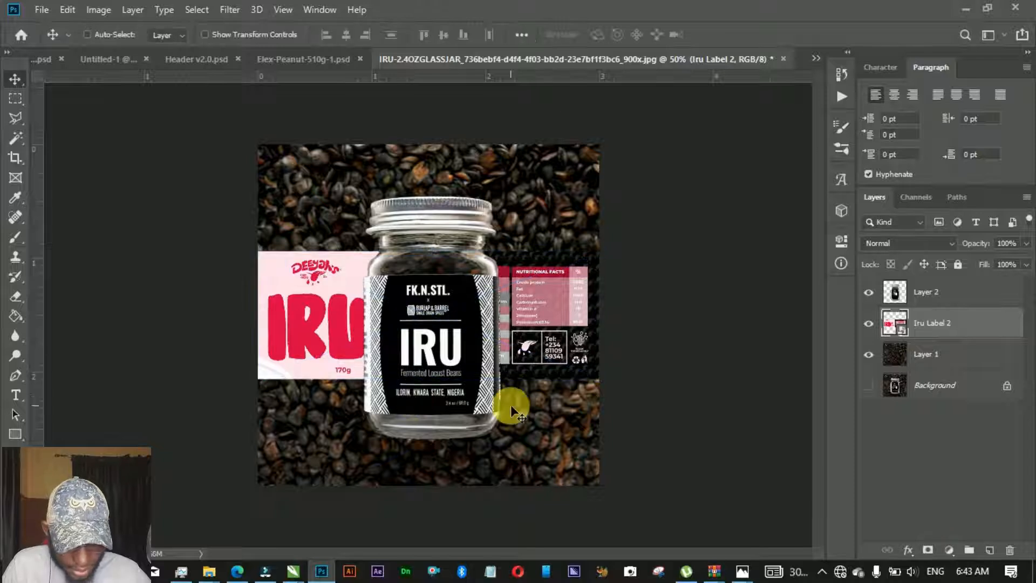
left_click(935, 288)
left_click_drag(942, 330, 948, 291)
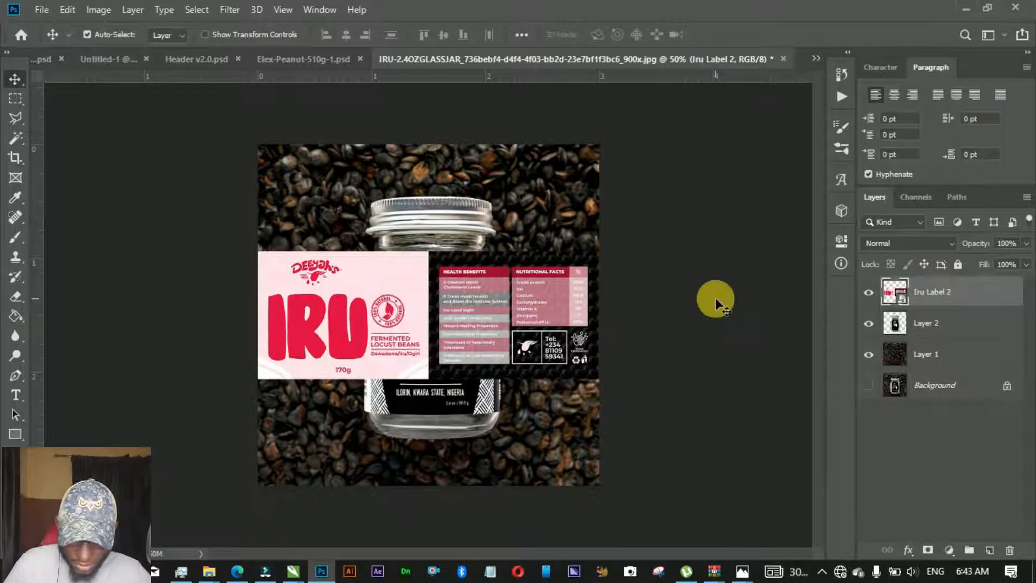
Enlarge the Iru Label 2 artwork proportionally and position it so it covers the jar's old label
key("ctrl+t")
left_click_drag(618, 387, 696, 422)
left_click_drag(534, 279, 561, 299)
left_click_drag(721, 433, 677, 393)
key("Return")
left_click_drag(444, 329, 415, 329)
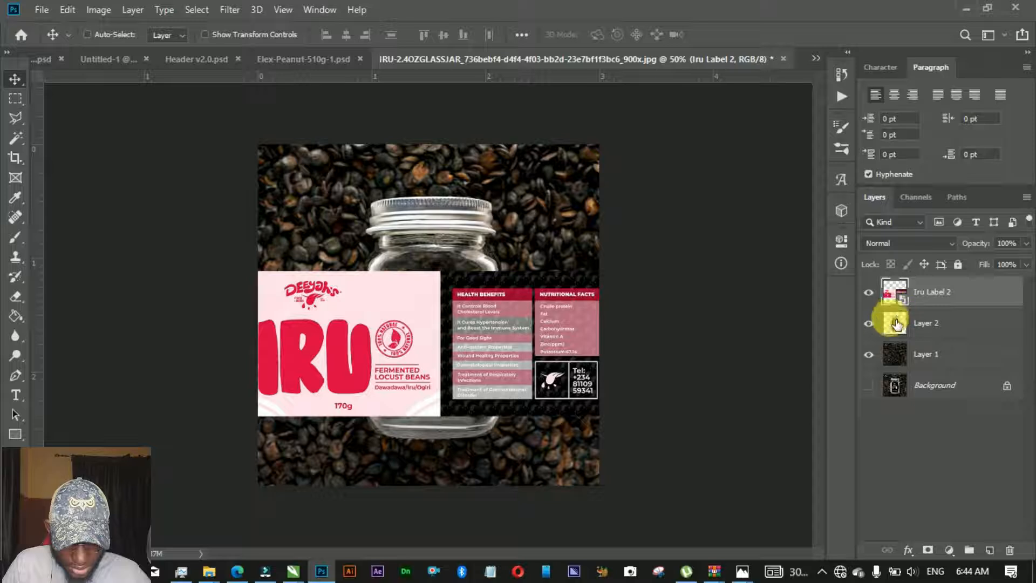
Extend the canvas horizontally on both sides with the Crop tool so the whole Iru label fits inside
left_click(926, 364)
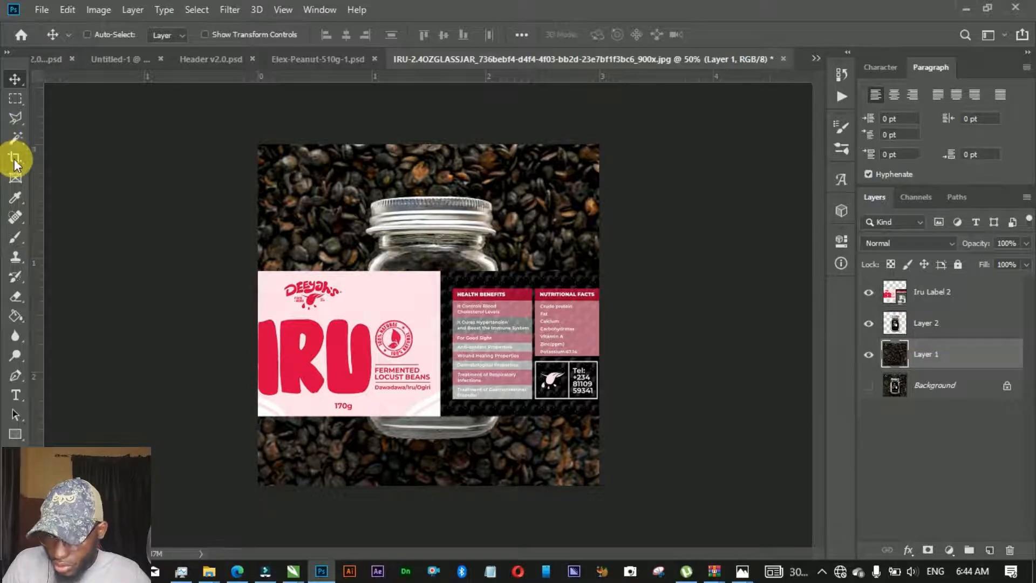
left_click(16, 158)
left_click_drag(606, 313, 636, 310)
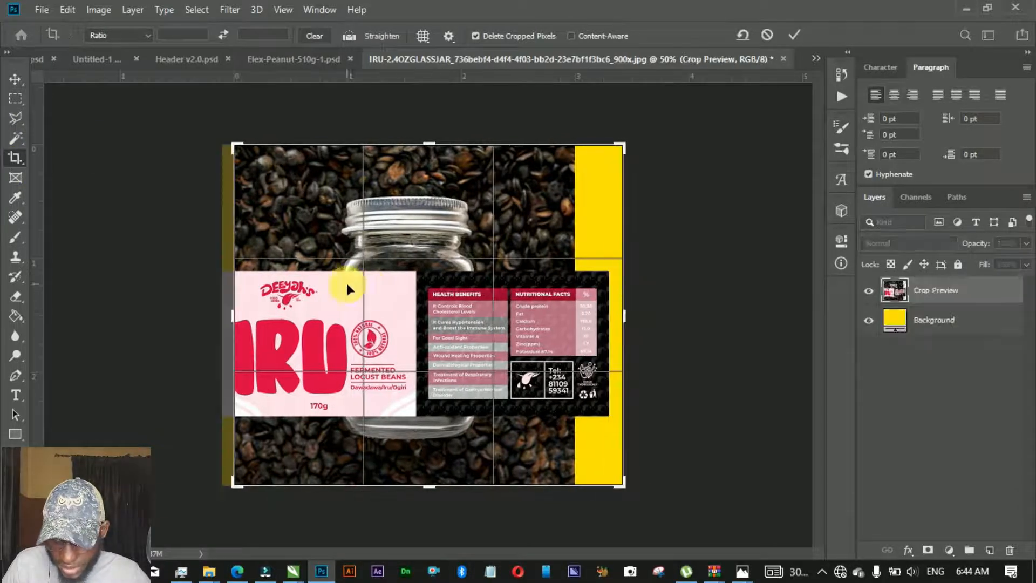
left_click_drag(234, 319, 212, 316)
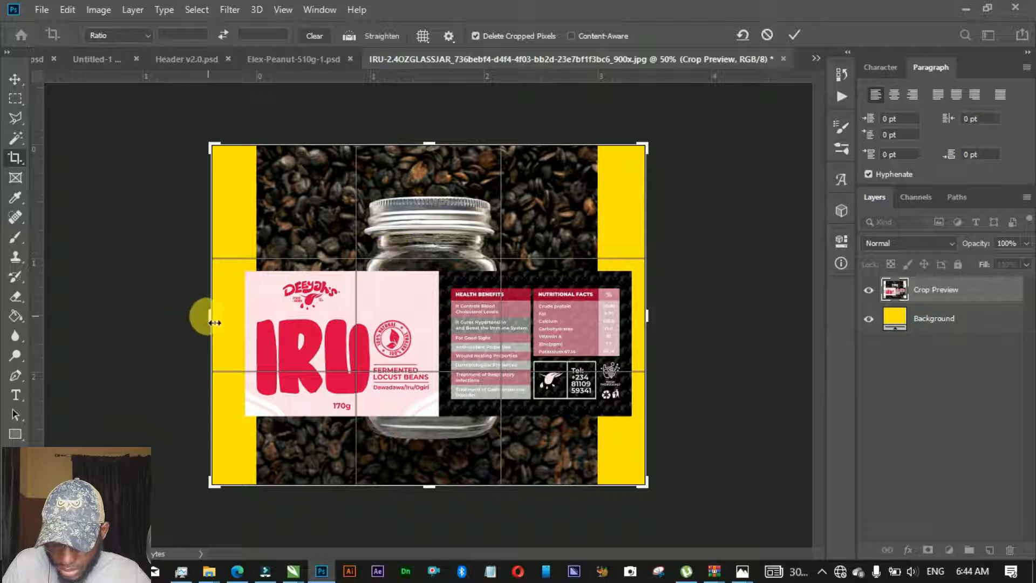
left_click_drag(213, 323, 206, 323)
left_click(794, 36)
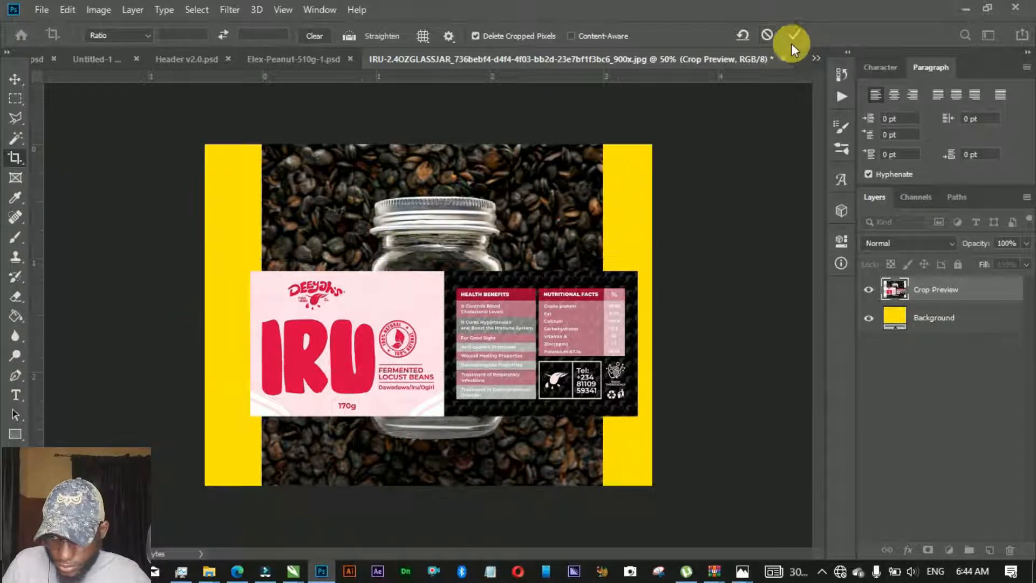
Stretch the bean background on Layer 1 to about 135% width and 107% height so it fills the widened canvas
left_click(14, 82)
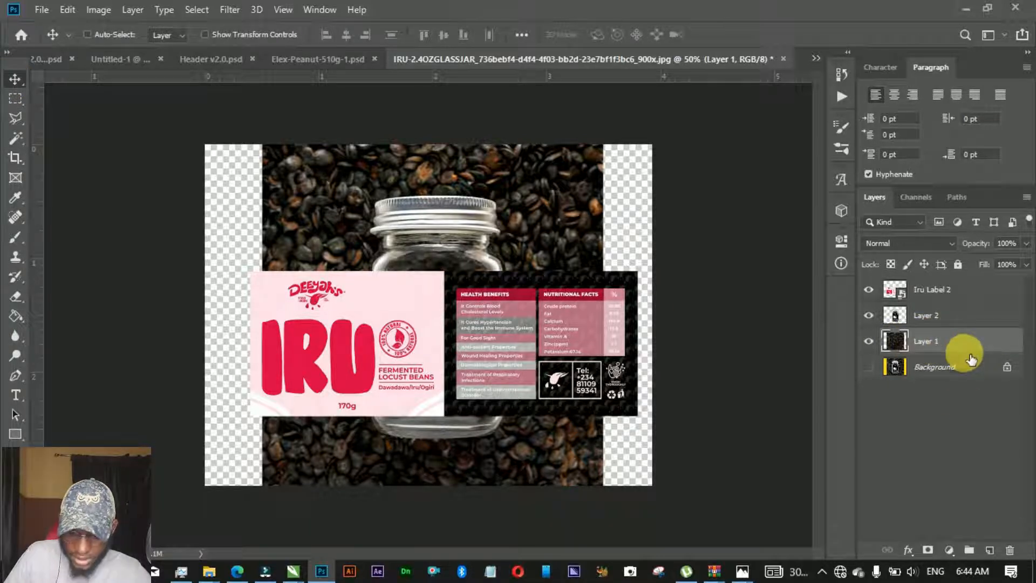
key("ctrl+t")
left_click_drag(605, 314, 659, 296)
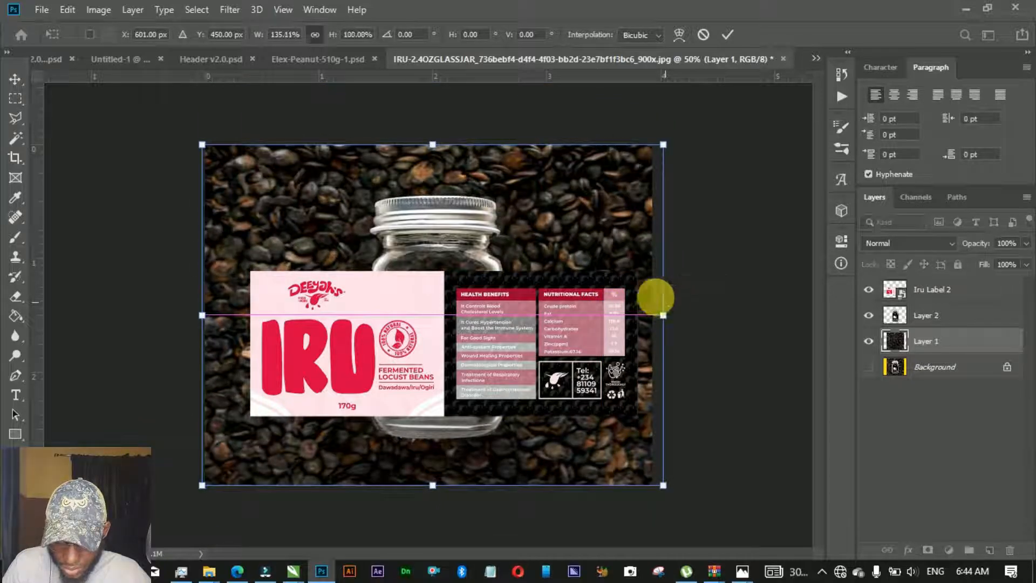
left_click_drag(435, 148, 435, 137)
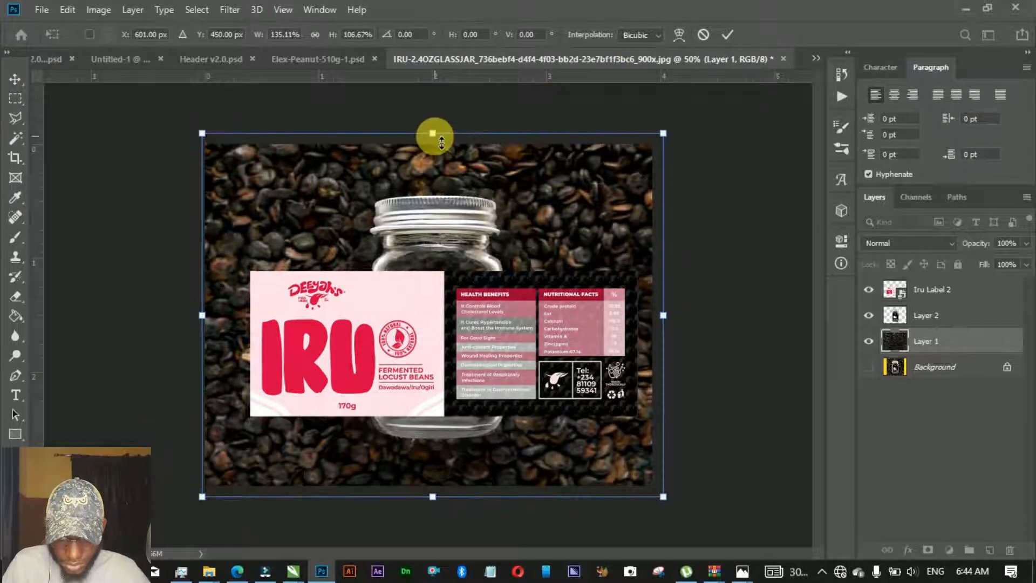
key("Return")
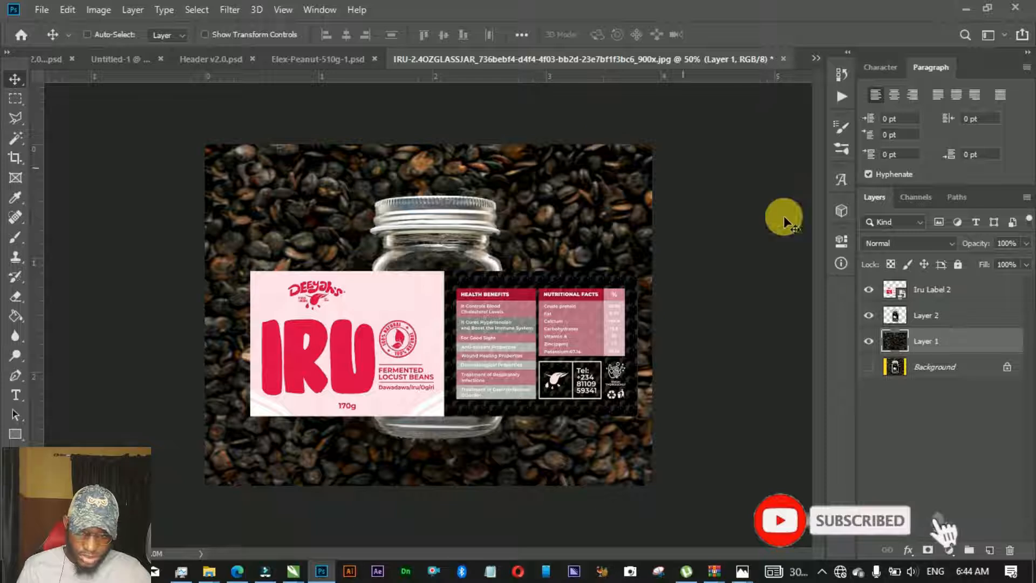
Hide the Iru Label 2 layer and examine the edges and shading of the jar's old label up close
left_click(869, 290)
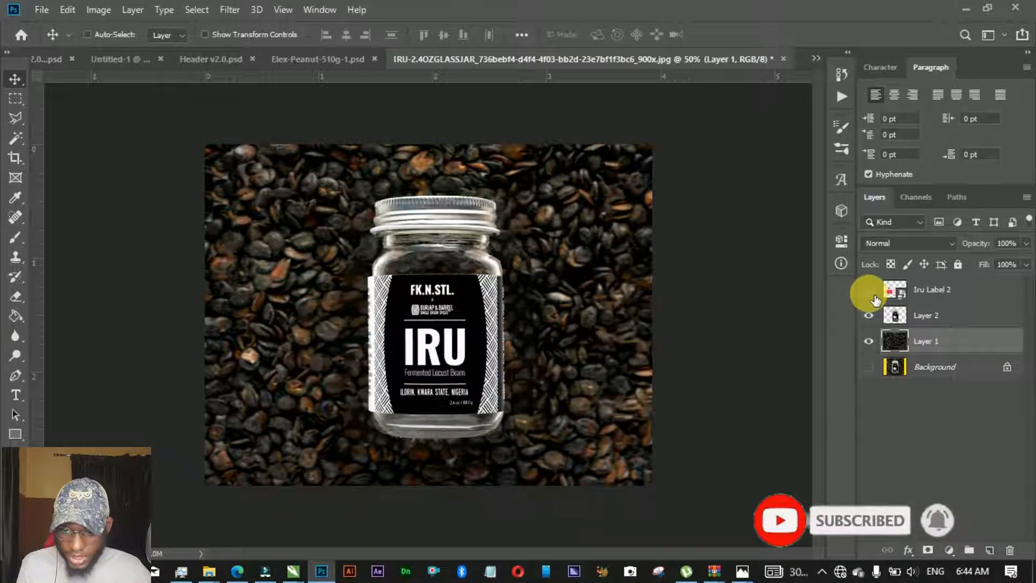
left_click(869, 290)
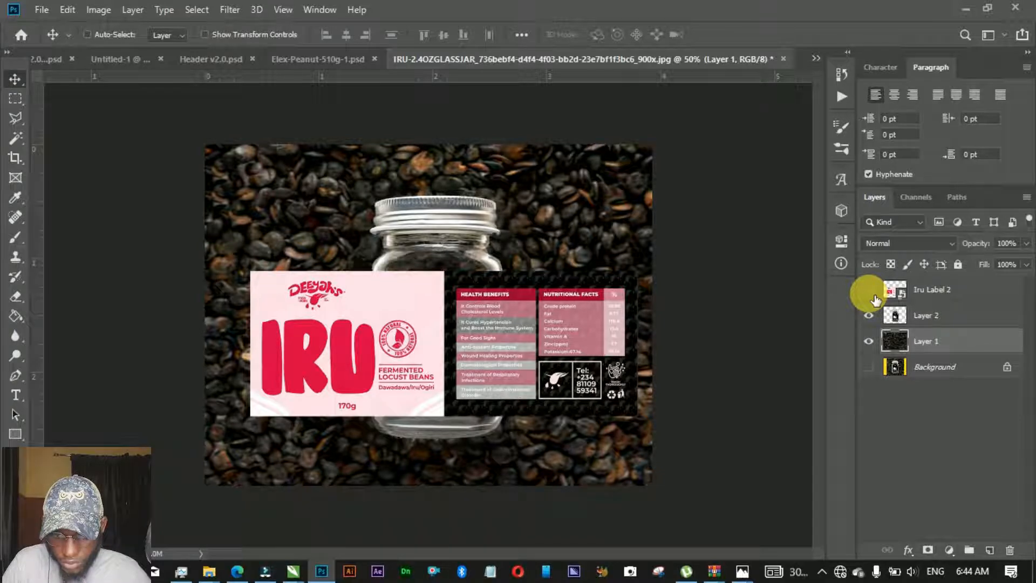
left_click(869, 290)
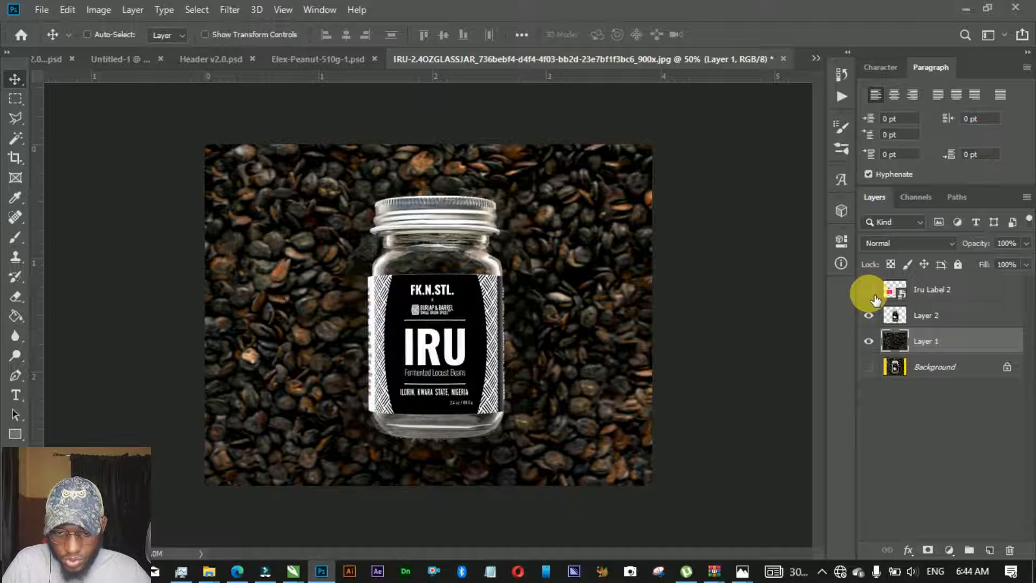
key("ctrl+plus")
key("ctrl+plus")
key("ctrl+plus")
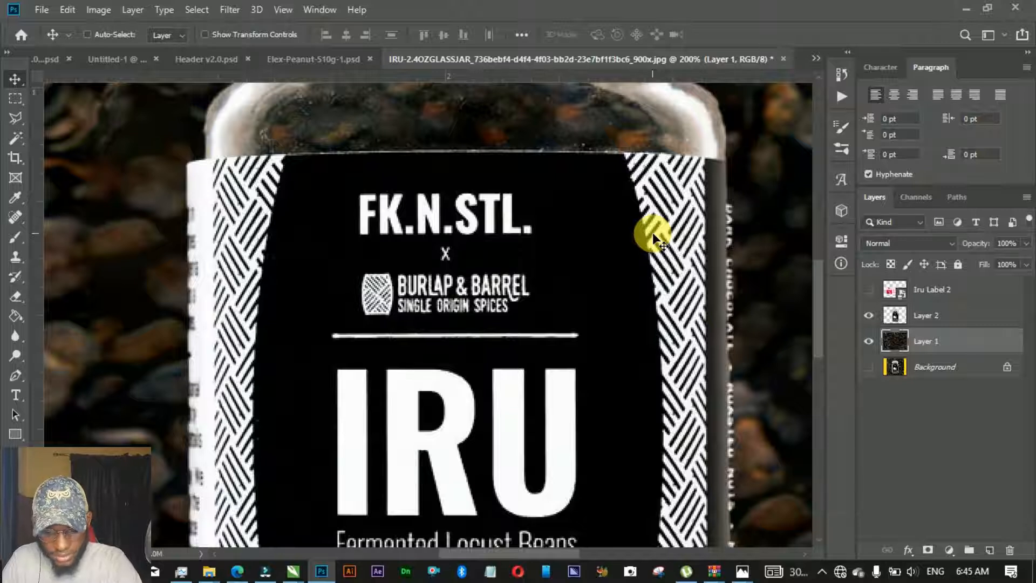
key("ctrl+minus")
key("ctrl+minus")
key("ctrl+minus")
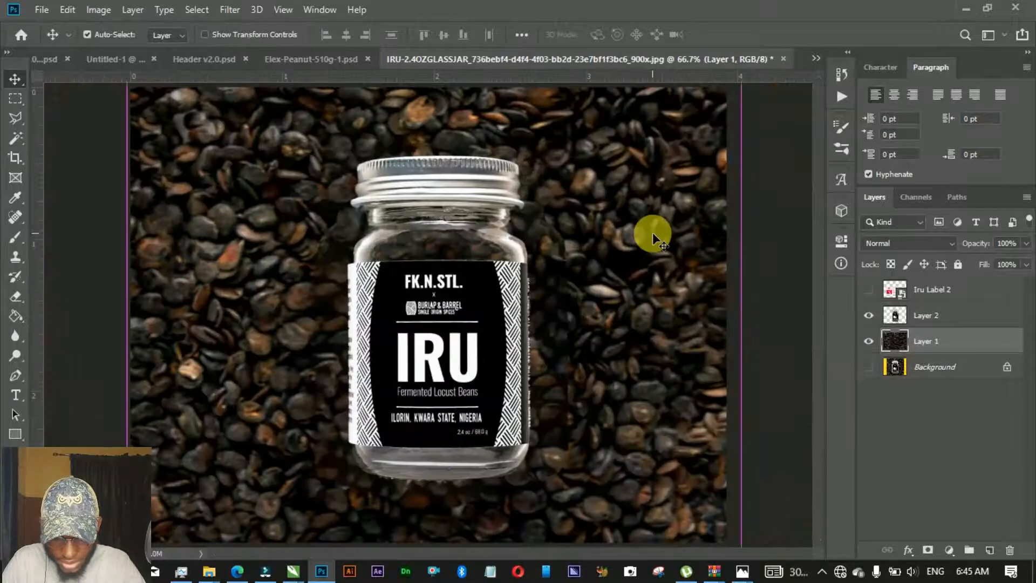
key("ctrl+minus")
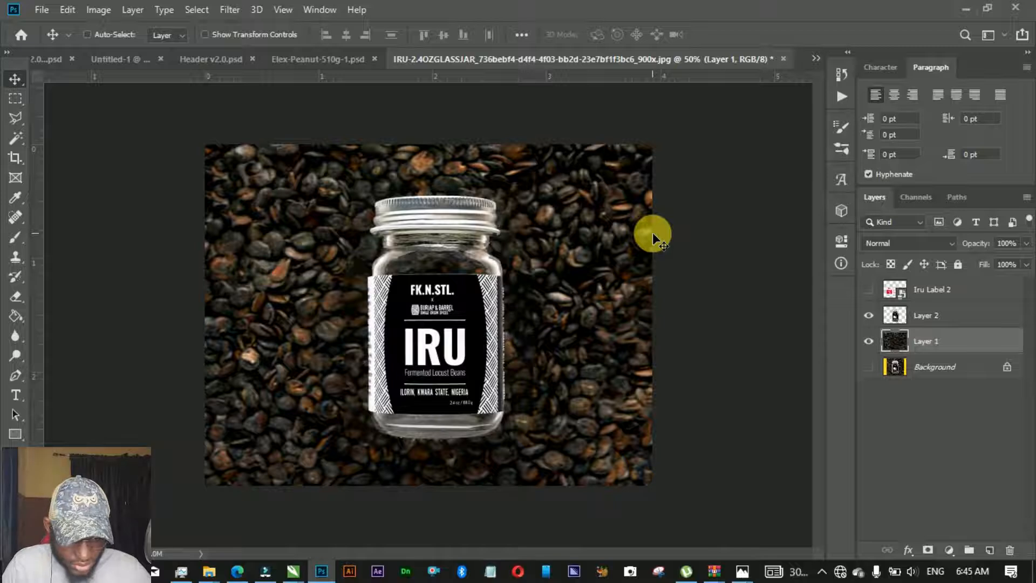
Add a new layer above Layer 2 and make a narrow rectangular selection along the right edge of the jar's label
left_click(905, 322)
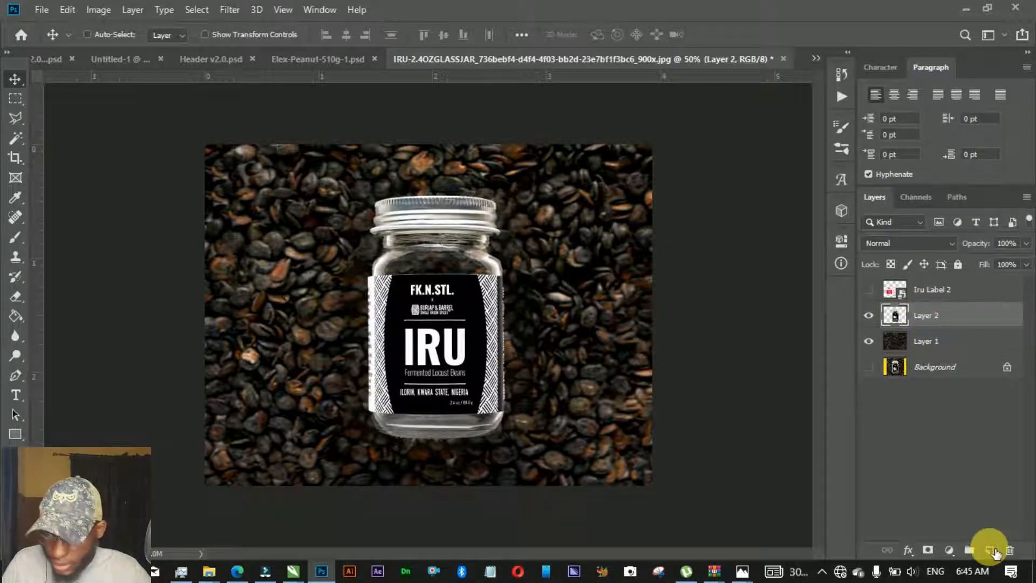
left_click(992, 549)
left_click(15, 100)
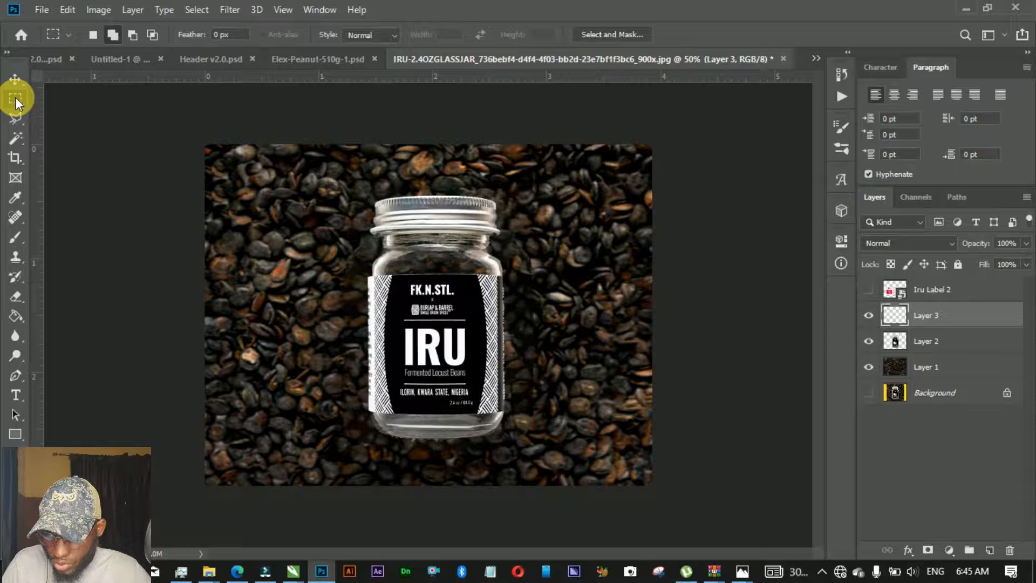
right_click(15, 98)
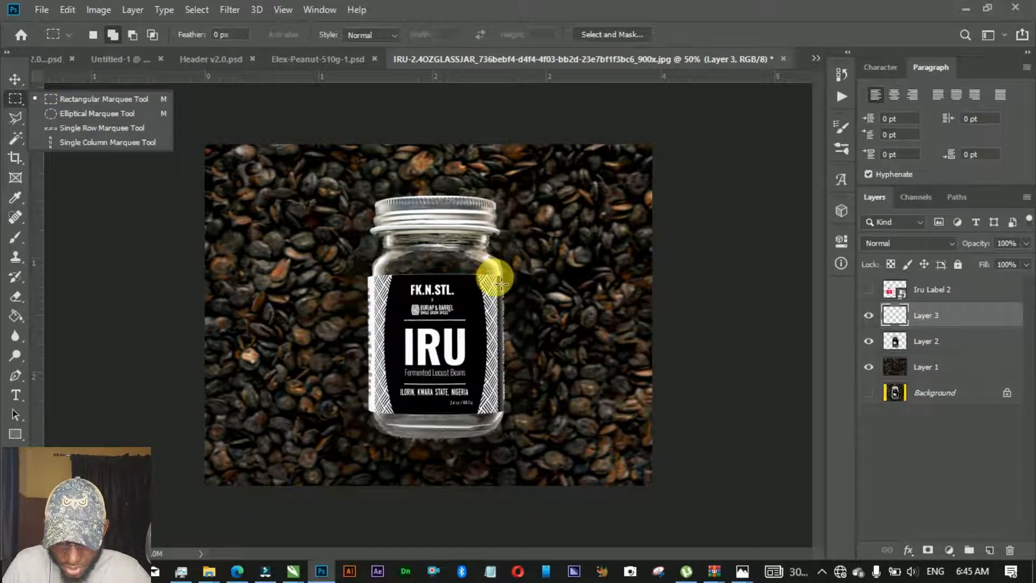
left_click_drag(498, 277, 511, 421)
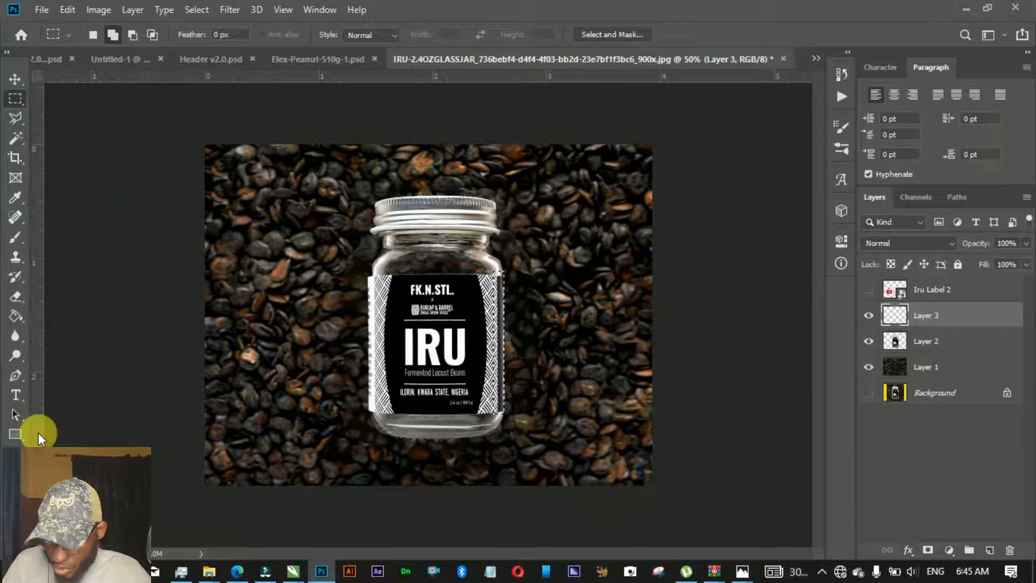
Fill the narrow selection with white (ffffff) using the Paint Bucket and convert Layer 3 to a smart object
left_click_drag(15, 316, 74, 332)
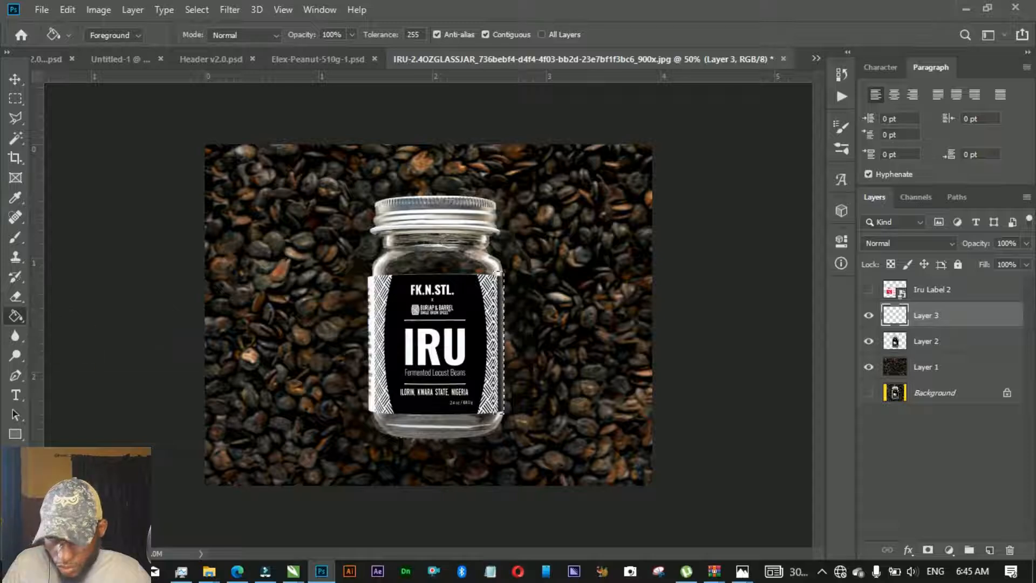
left_click(12, 522)
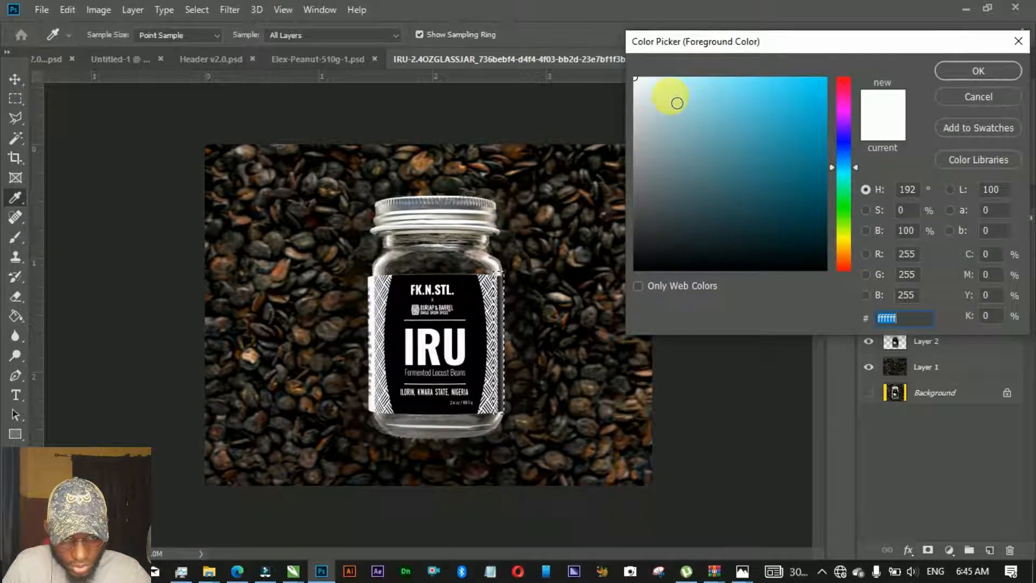
left_click(976, 71)
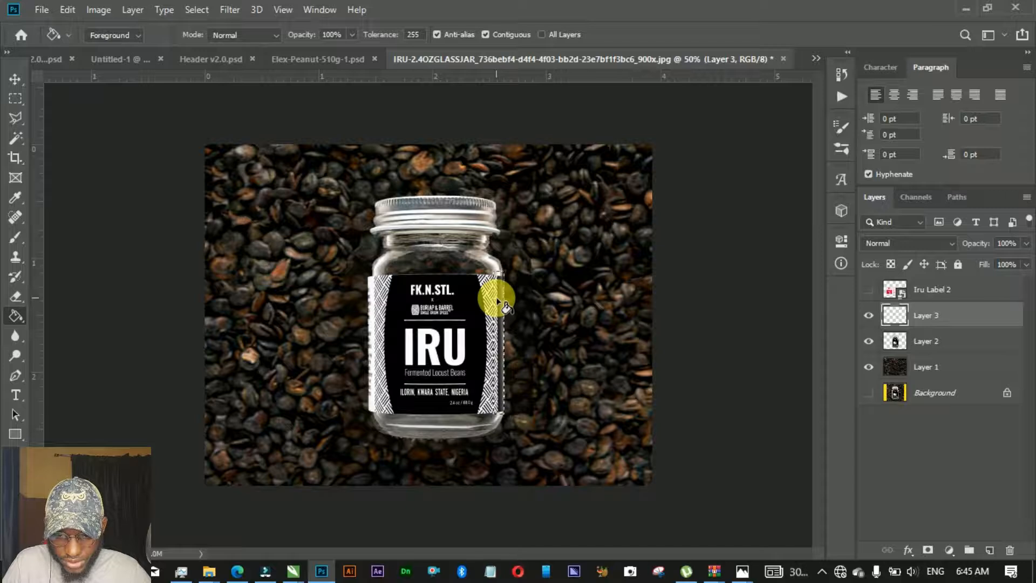
left_click(495, 298)
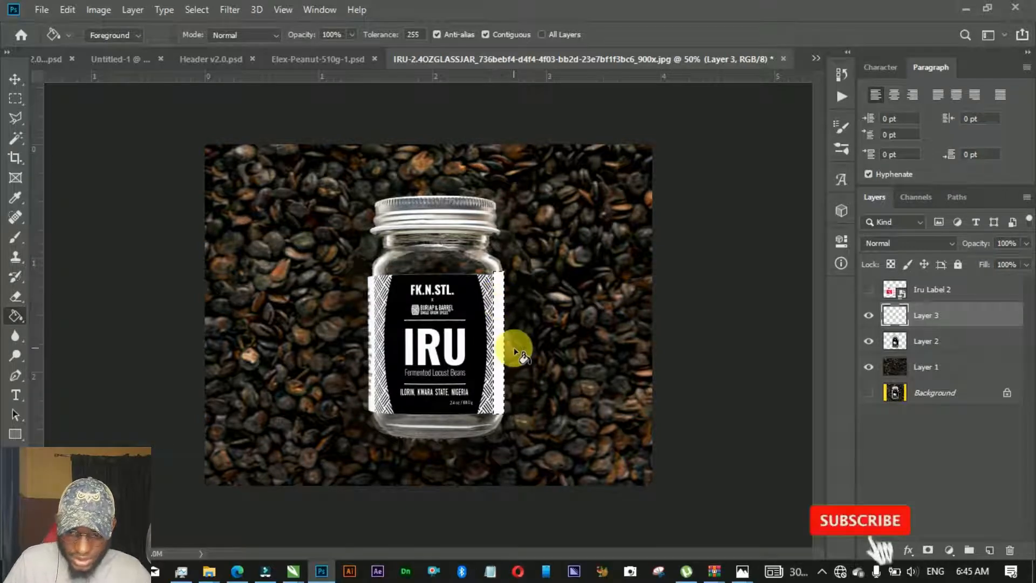
right_click(928, 309)
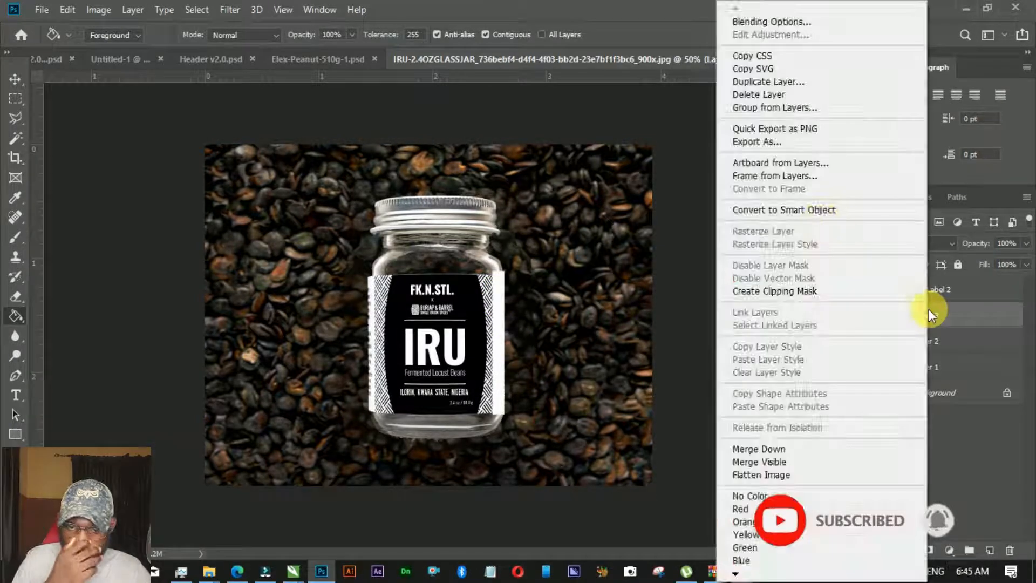
left_click(811, 210)
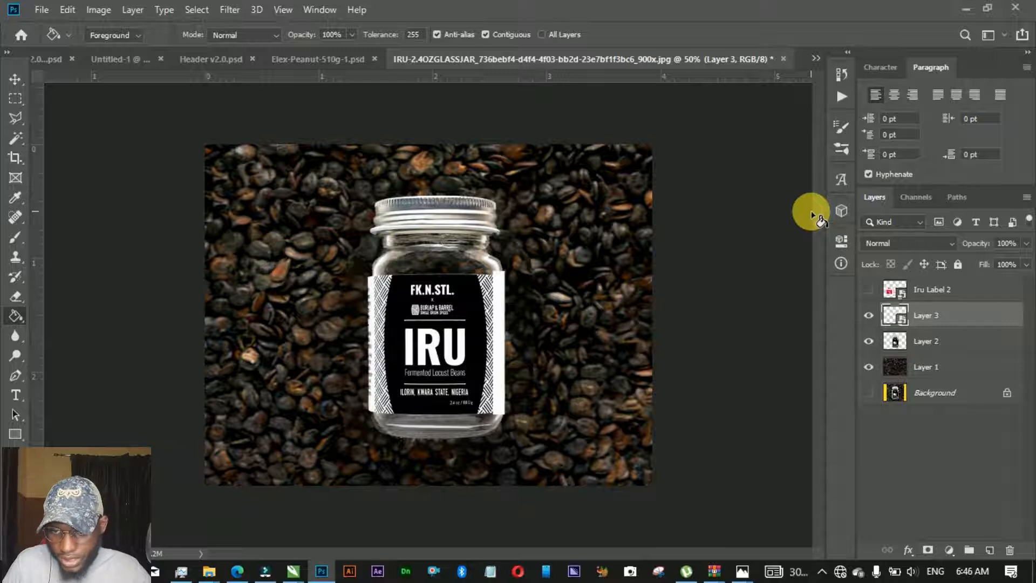
left_click(229, 10)
left_click(245, 26)
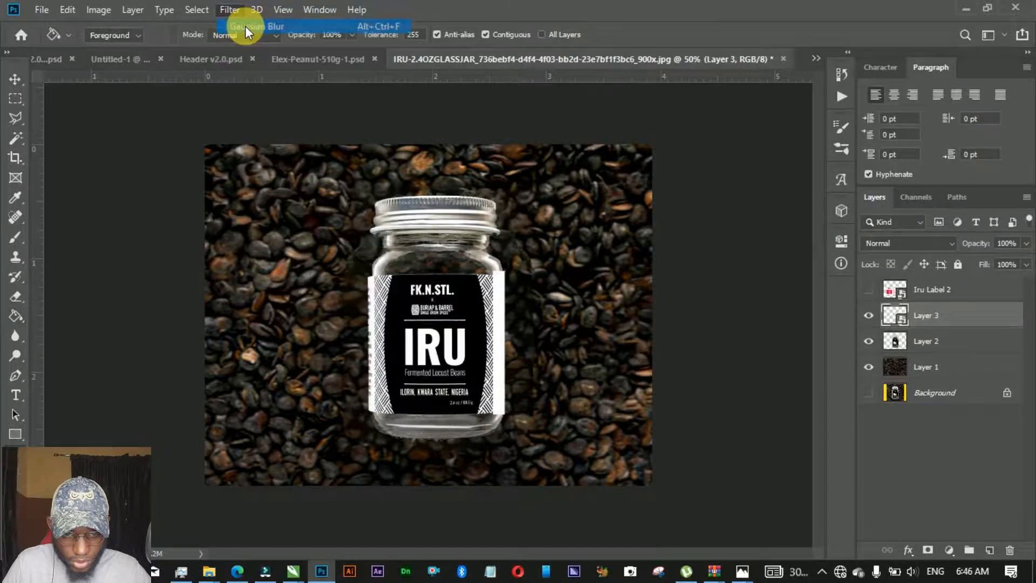
left_click(921, 40)
Apply a Gaussian Blur with a radius of 8.2 pixels to the white strip on Layer 3
left_click(231, 10)
mouse_move(273, 182)
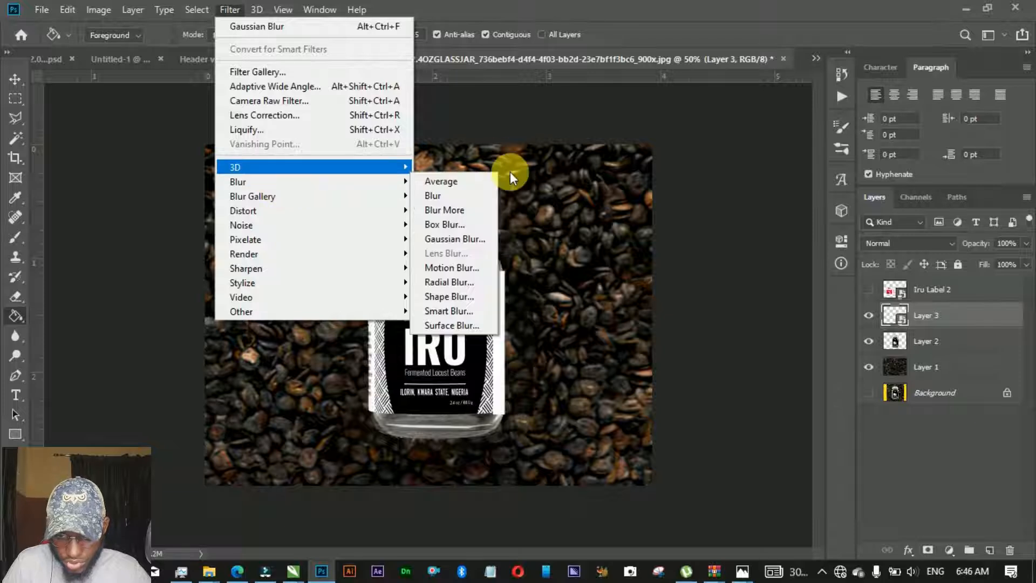
left_click(474, 241)
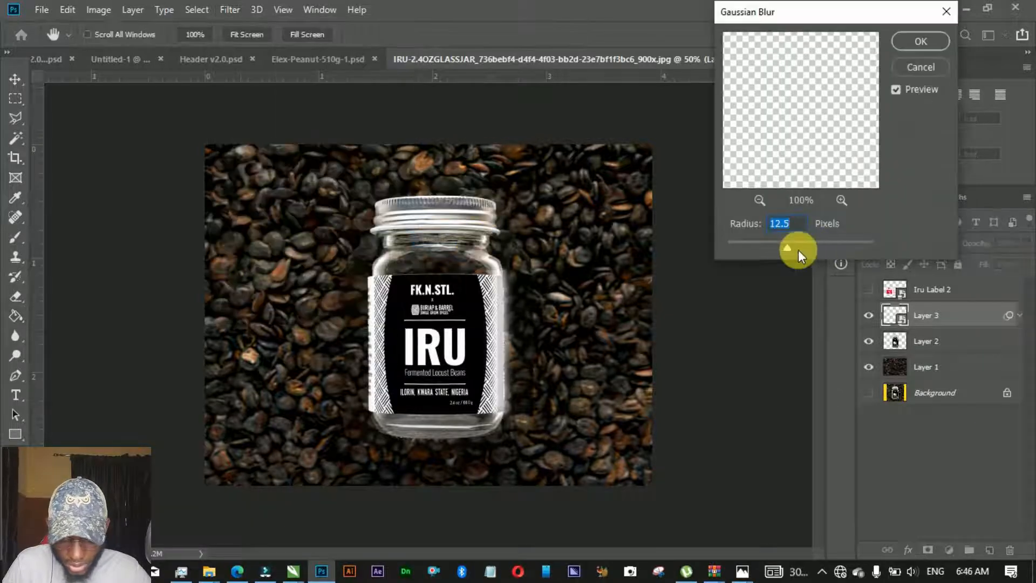
left_click_drag(790, 248, 779, 248)
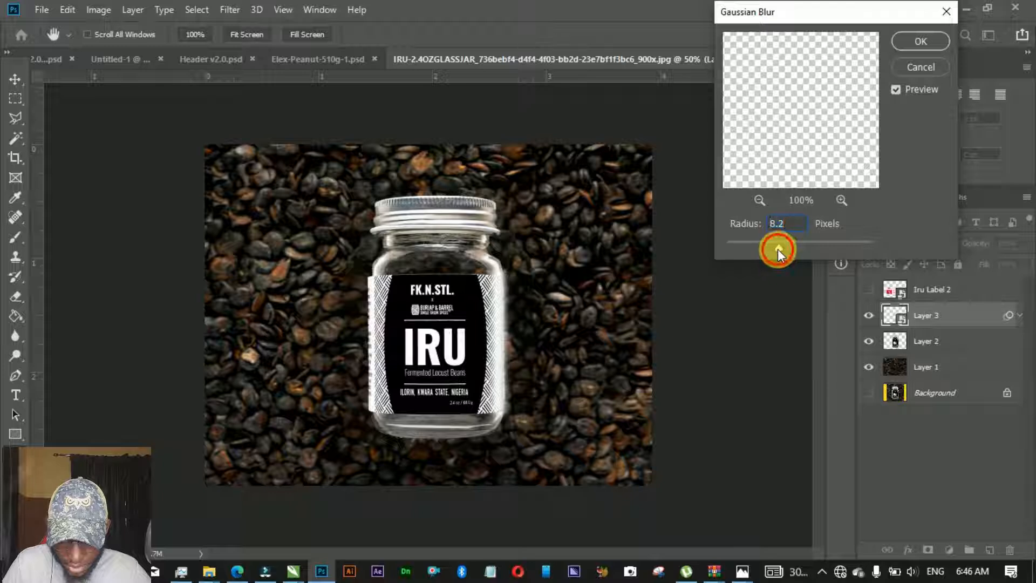
left_click(909, 40)
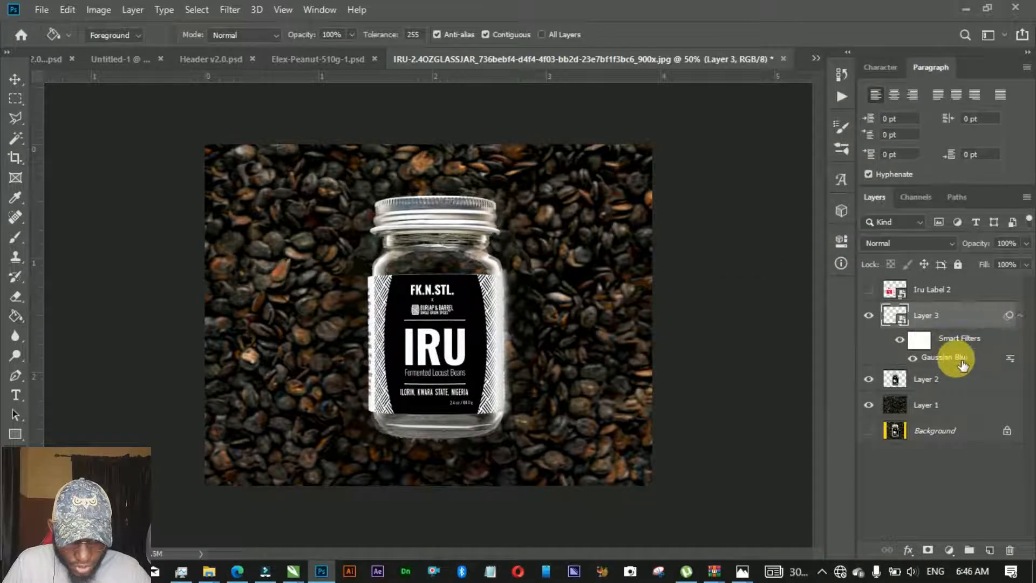
Edit the Gaussian Blur smart filter on Layer 3 and set its radius to 13.9 pixels
double_click(957, 358)
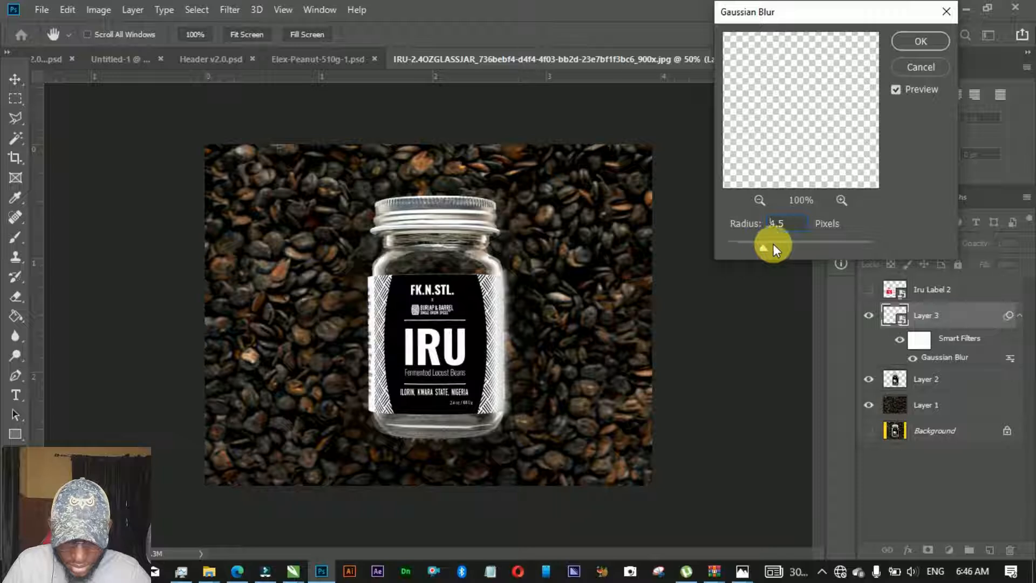
left_click_drag(791, 239, 789, 245)
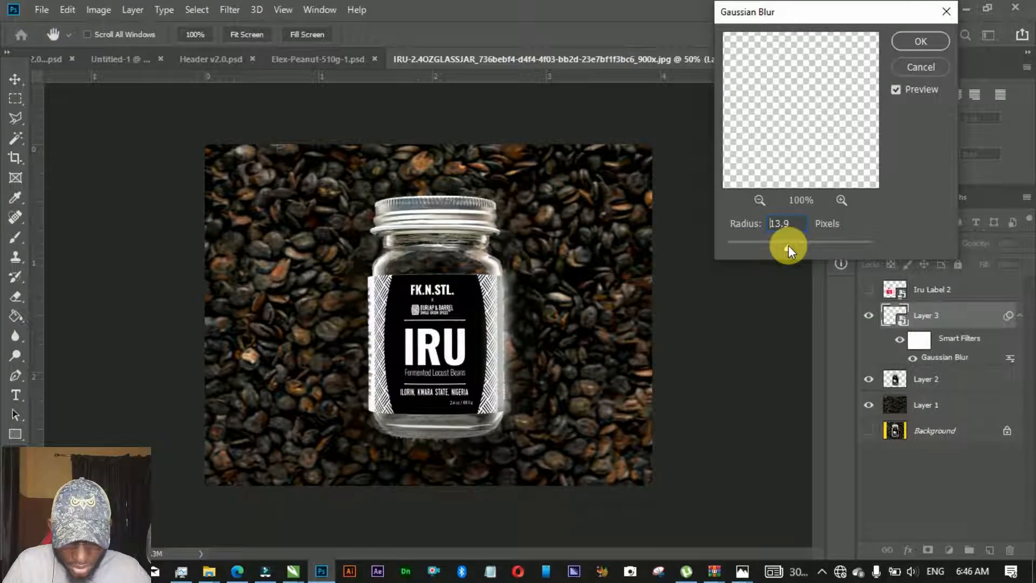
left_click(897, 45)
left_click(16, 79)
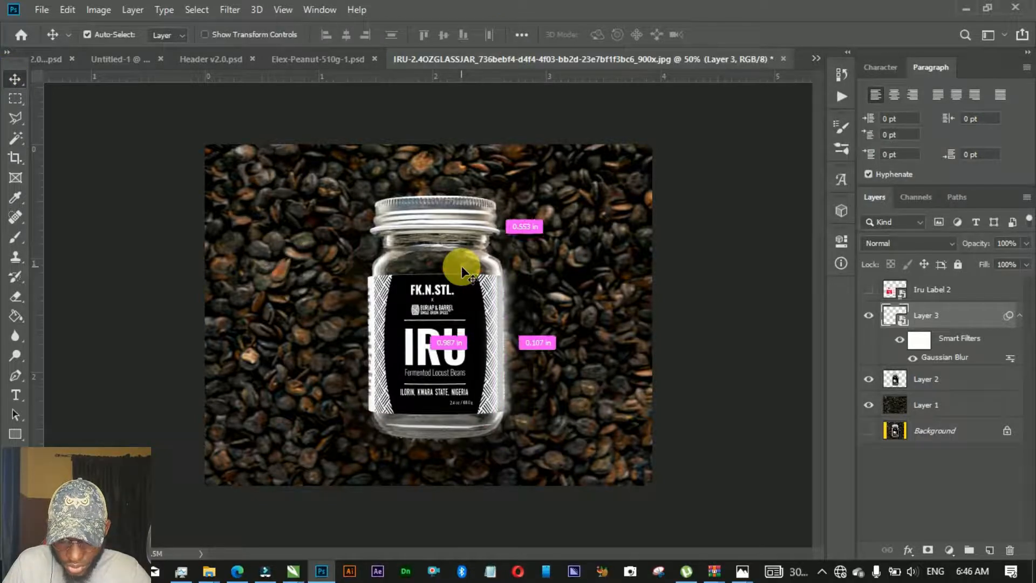
Show the Iru Label 2 layer, move it below Layer 3 and collapse Layer 3's smart filter list
key("ctrl+plus")
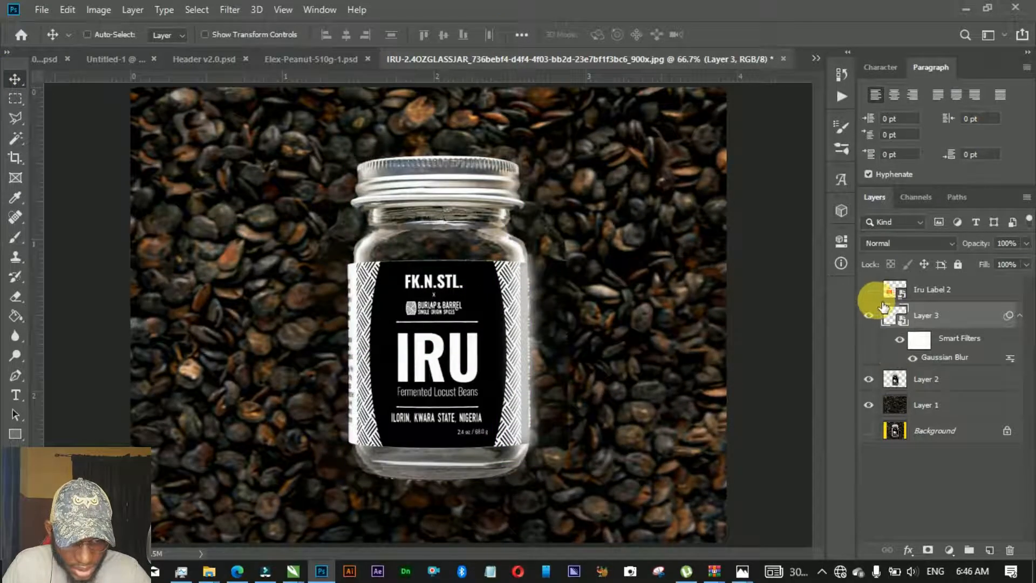
left_click(869, 290)
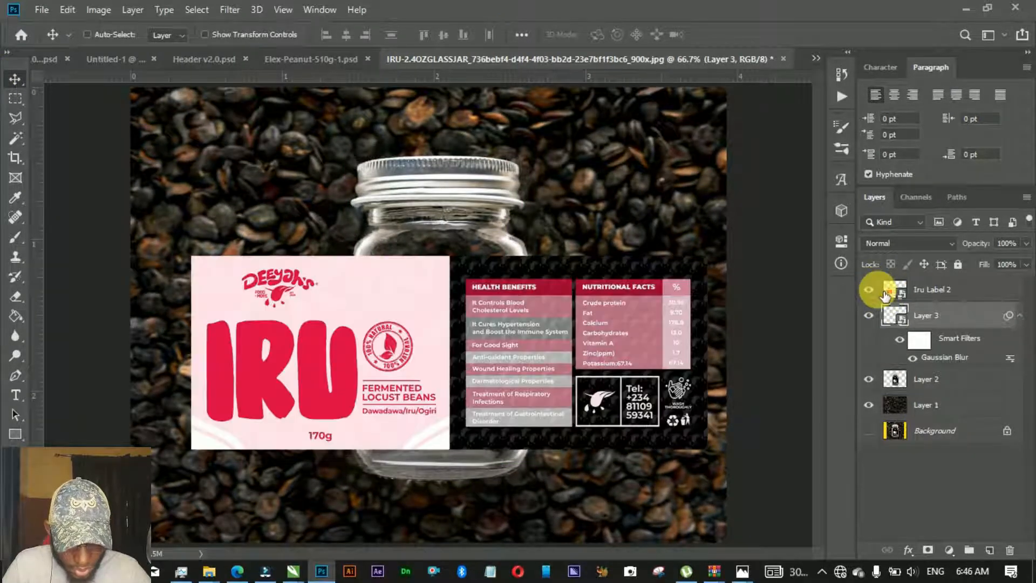
left_click(936, 291)
left_click_drag(939, 295, 930, 363)
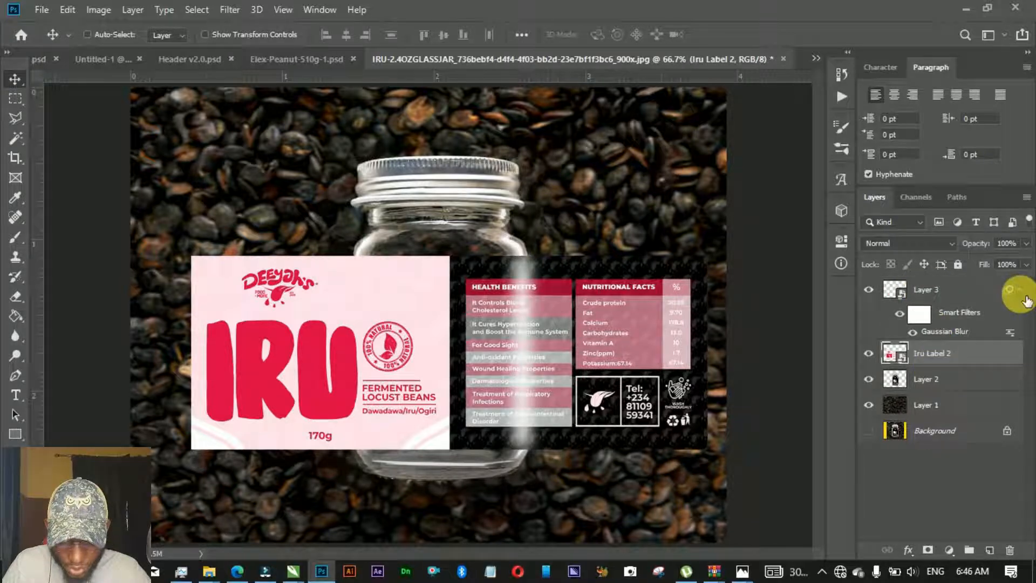
left_click(1024, 296)
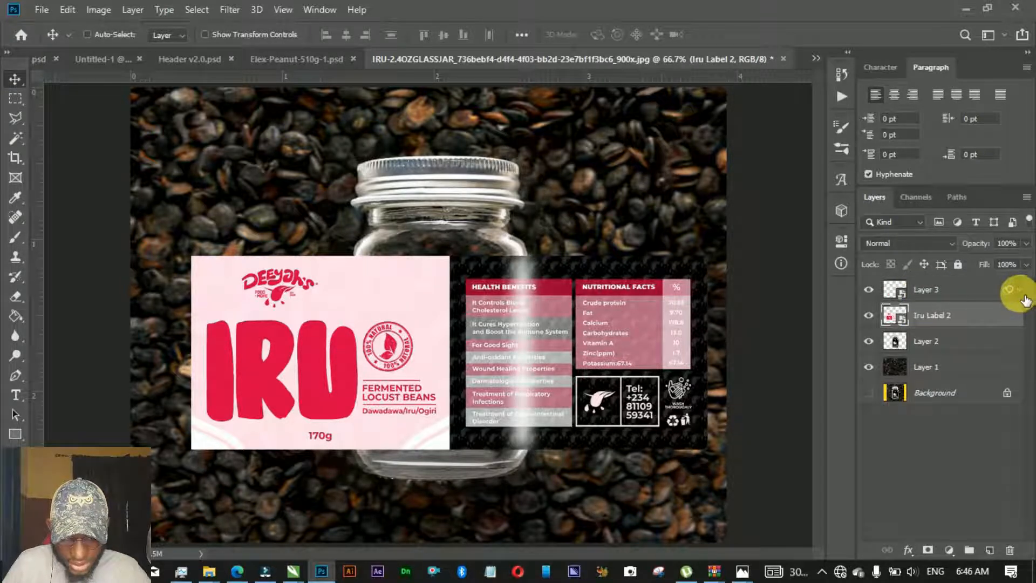
Adjust the blurred white strip on Layer 3 with Free Transform and lower the layer's opacity to 75%
left_click(949, 292)
key("ctrl+t")
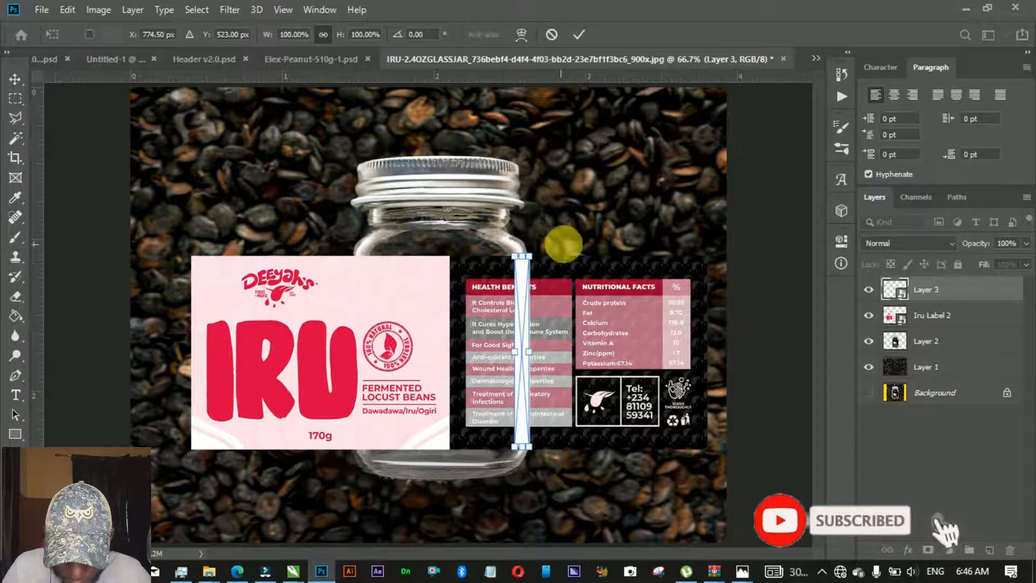
left_click_drag(522, 256, 529, 255)
left_click(582, 34)
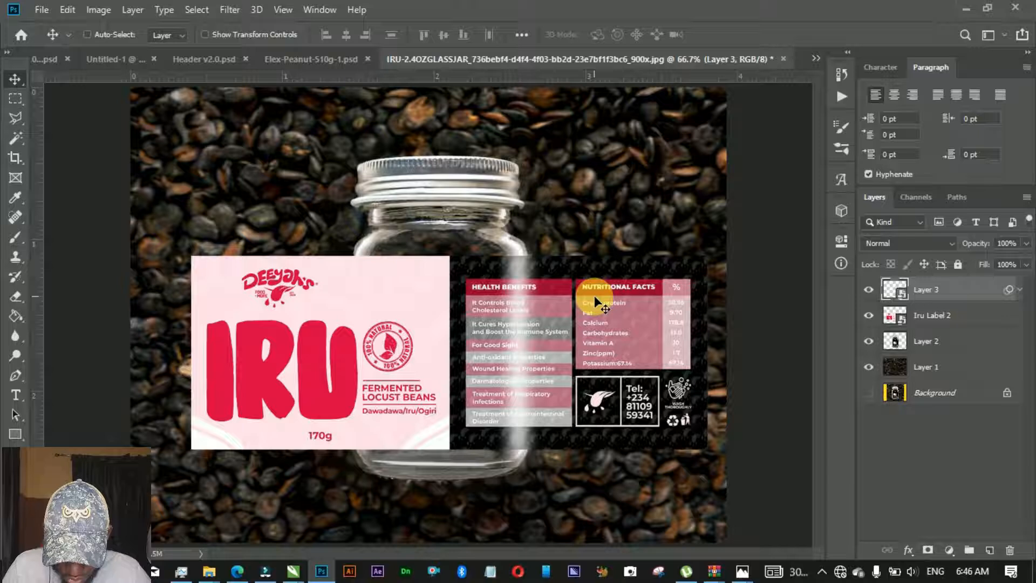
left_click_drag(972, 244, 966, 251)
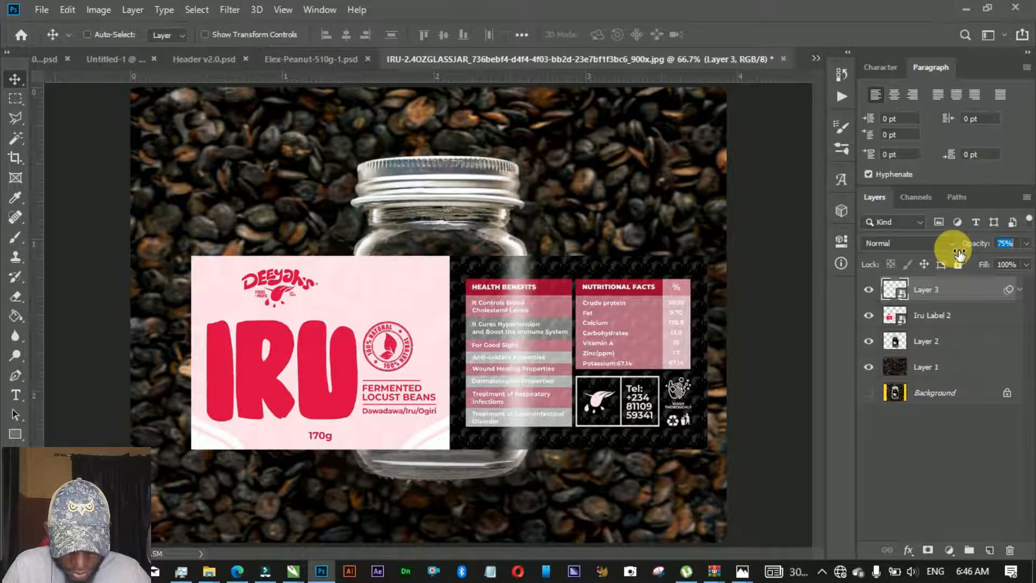
Duplicate the blurred white highlight on Layer 3 and place the copy along the jar's left edge
left_click(933, 302)
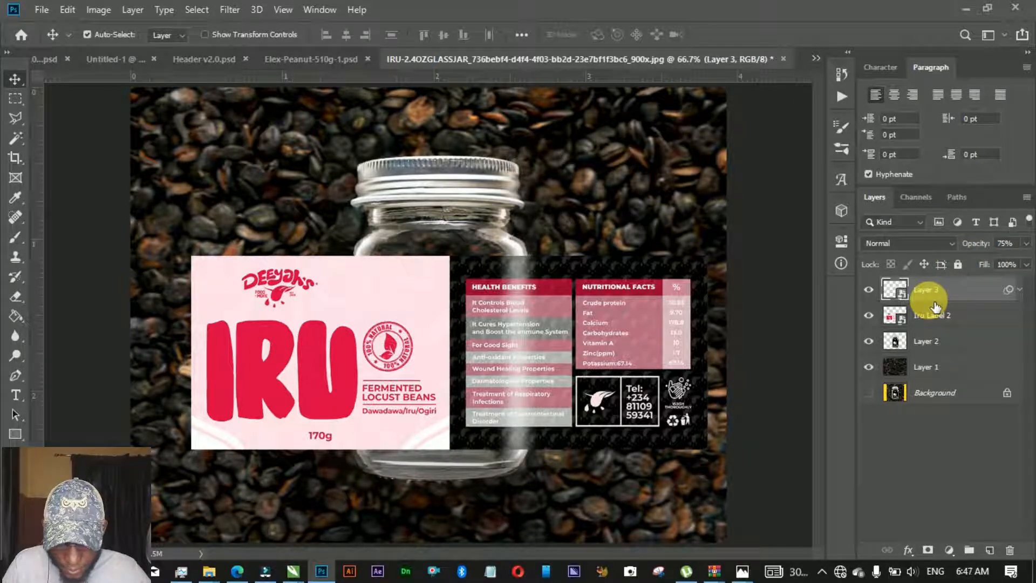
key("ctrl+j")
left_click_drag(488, 302, 347, 318)
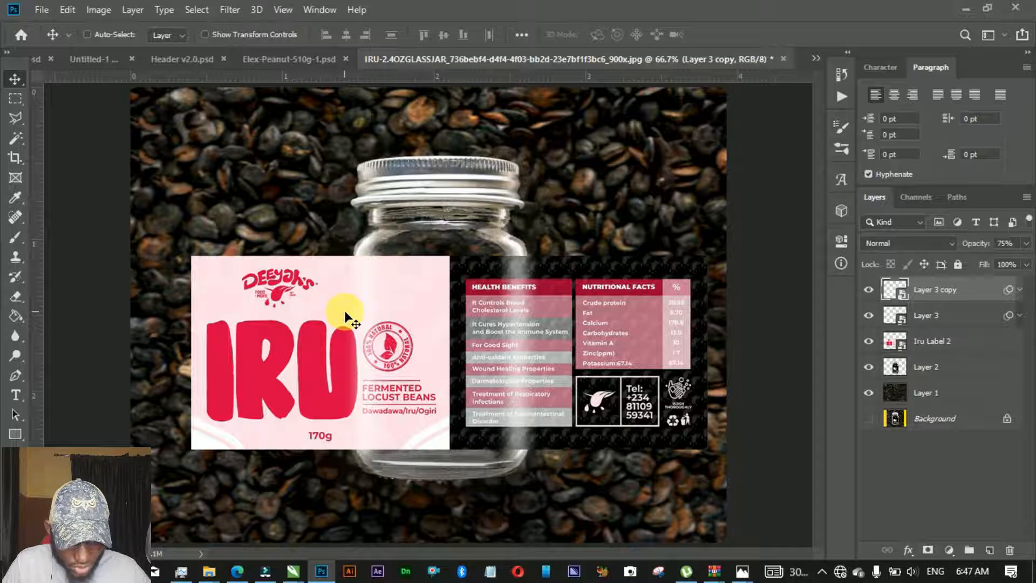
Nudge the Iru Label 2 layer slightly to the left across the jar
left_click(962, 351)
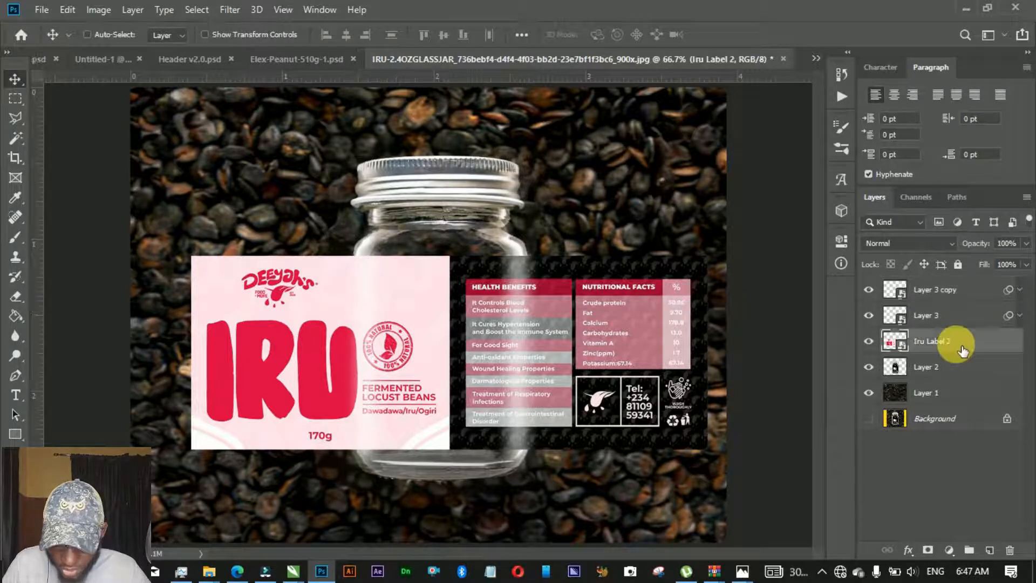
key("shift+Left")
key("shift+Left")
key("shift+Left")
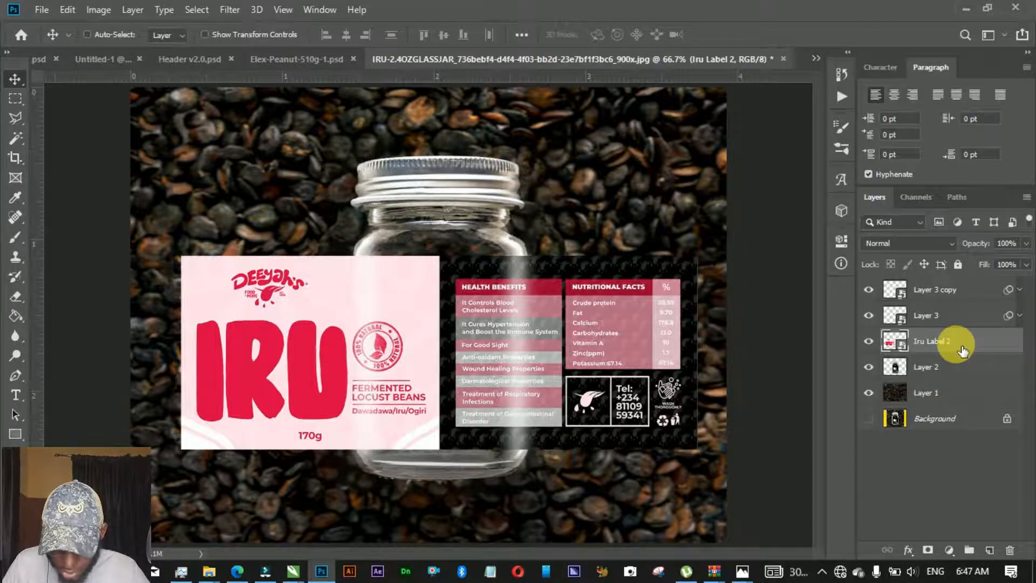
key("Right")
key("Right")
key("Right")
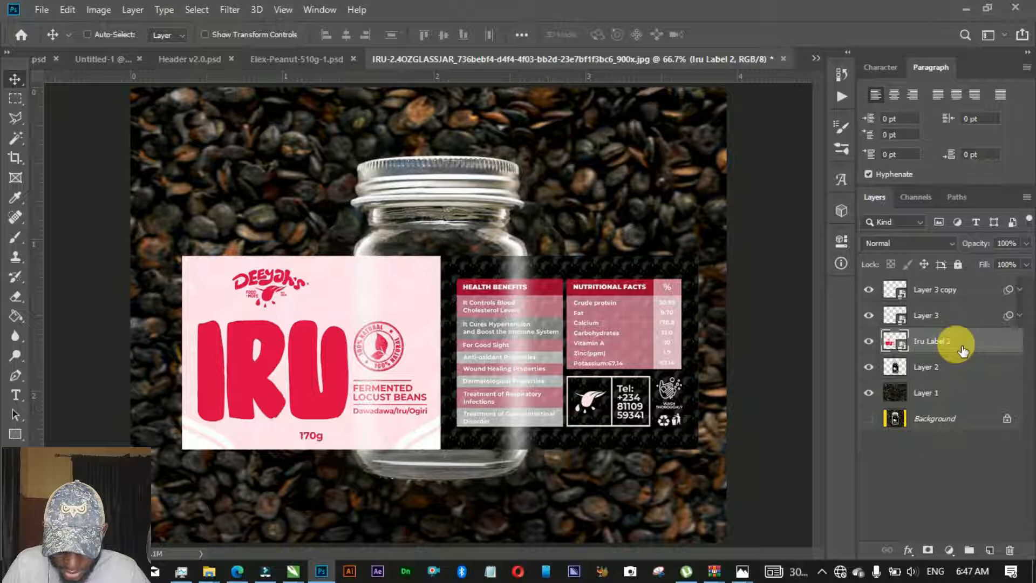
key("Left")
key("Left")
key("Left")
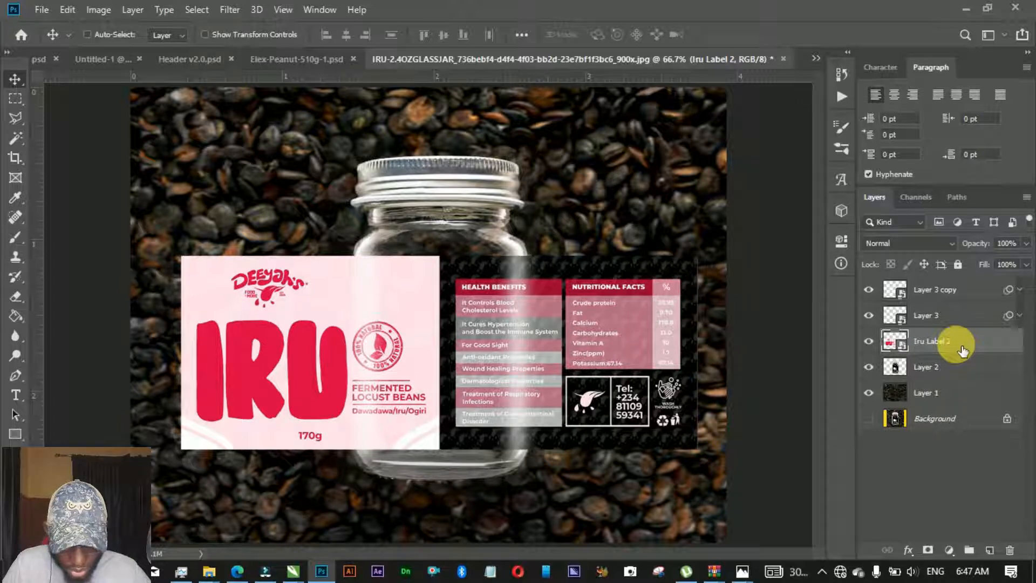
Select Layer 3 and Layer 3 copy together and lower their opacity to 62%
left_click(935, 292)
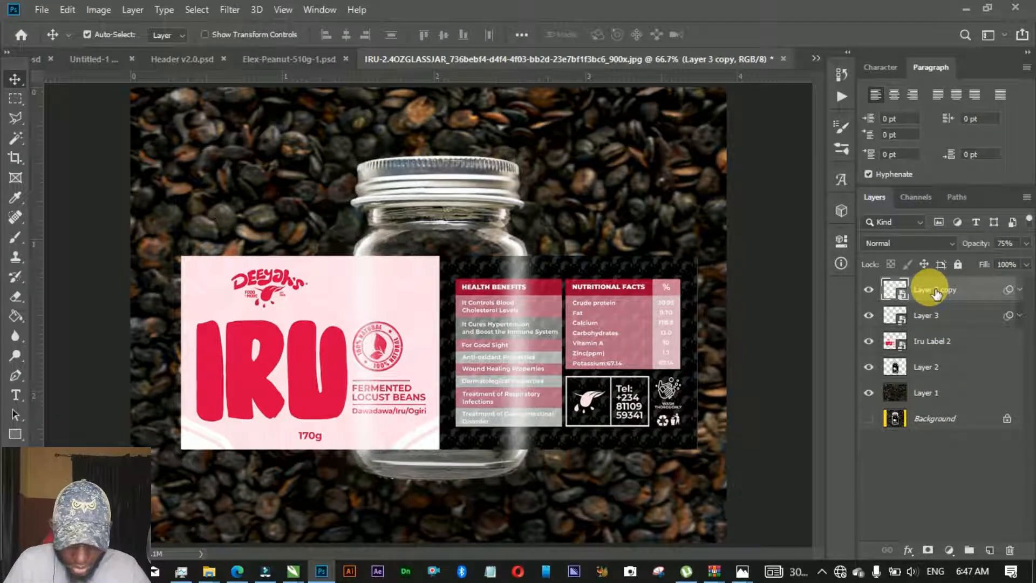
key("ctrl+t")
key("Return")
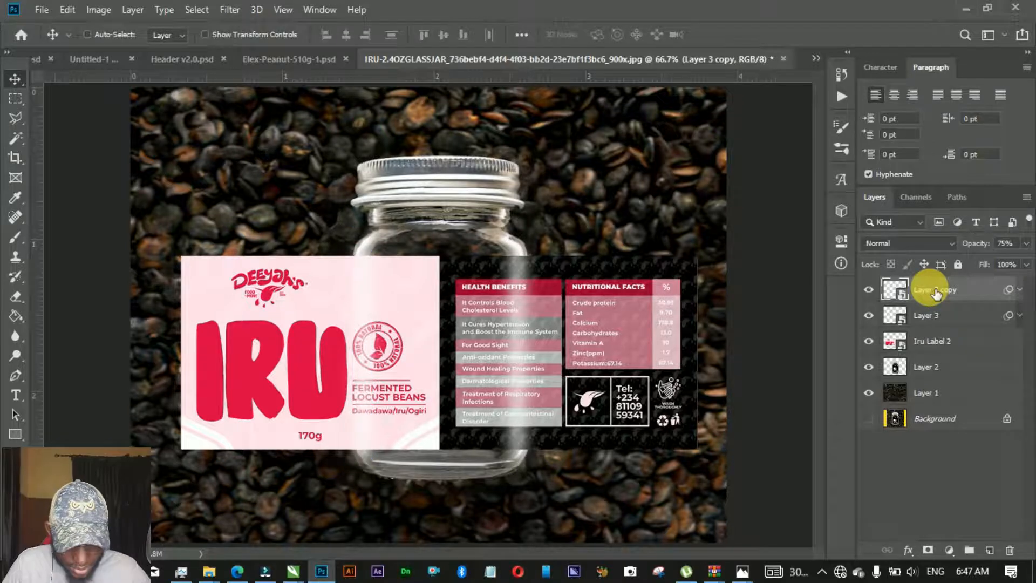
left_click(941, 316, "shift")
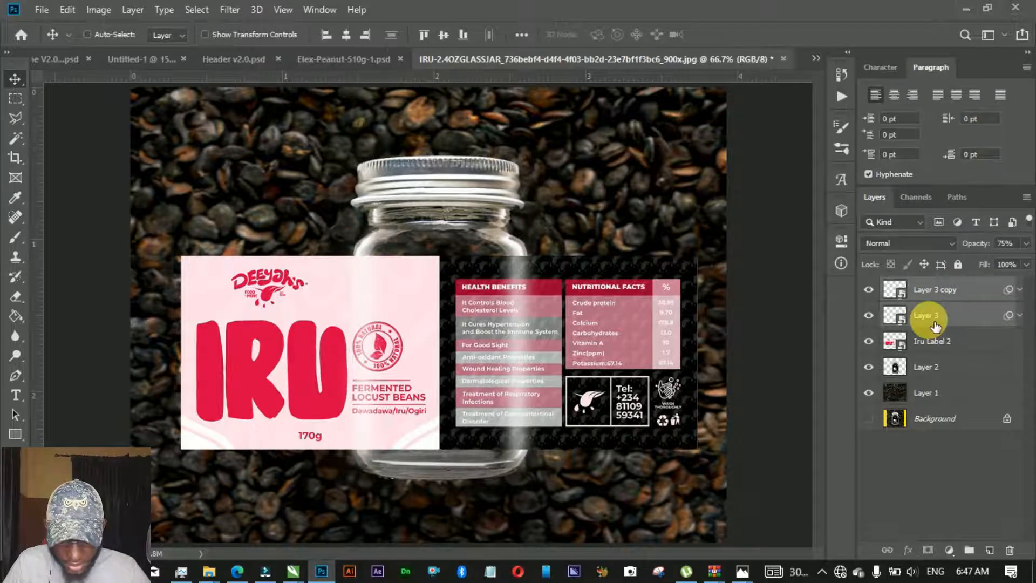
key("ctrl+minus")
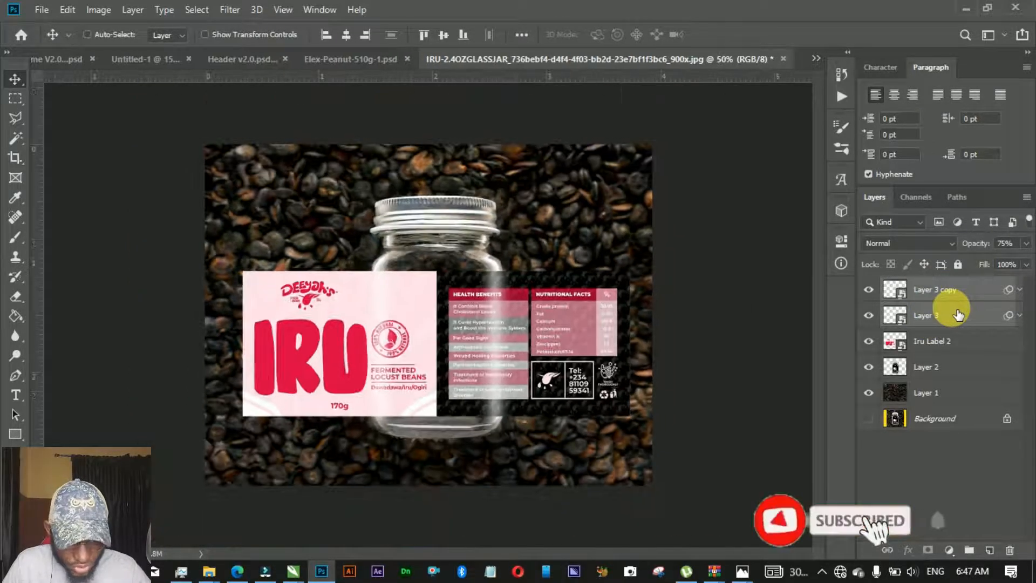
left_click_drag(978, 247, 973, 248)
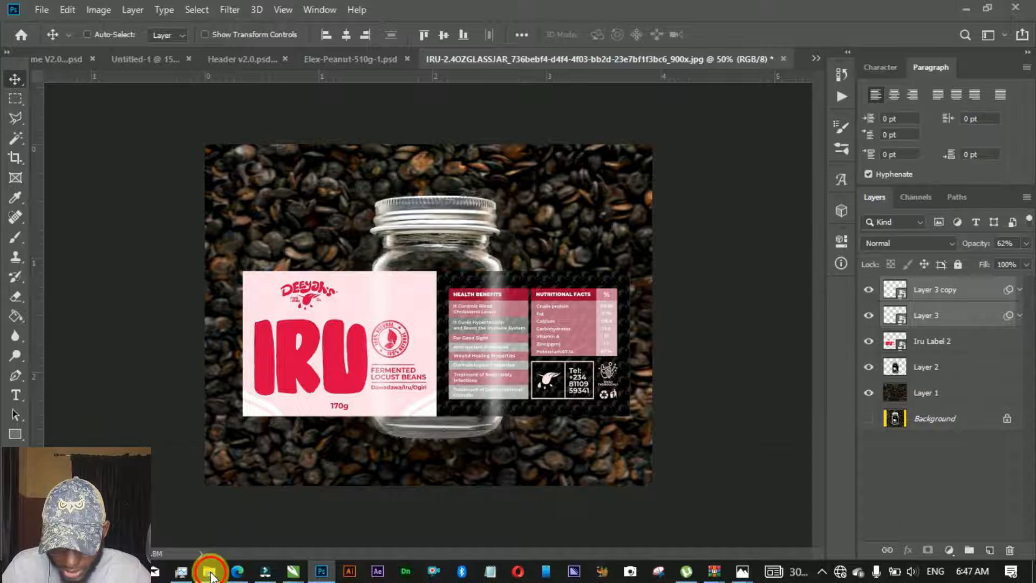
Open the Elex-Peanut-510g-1 image from the Received subfolder of Deeyahs Food & More in Photoshop
mouse_move(213, 574)
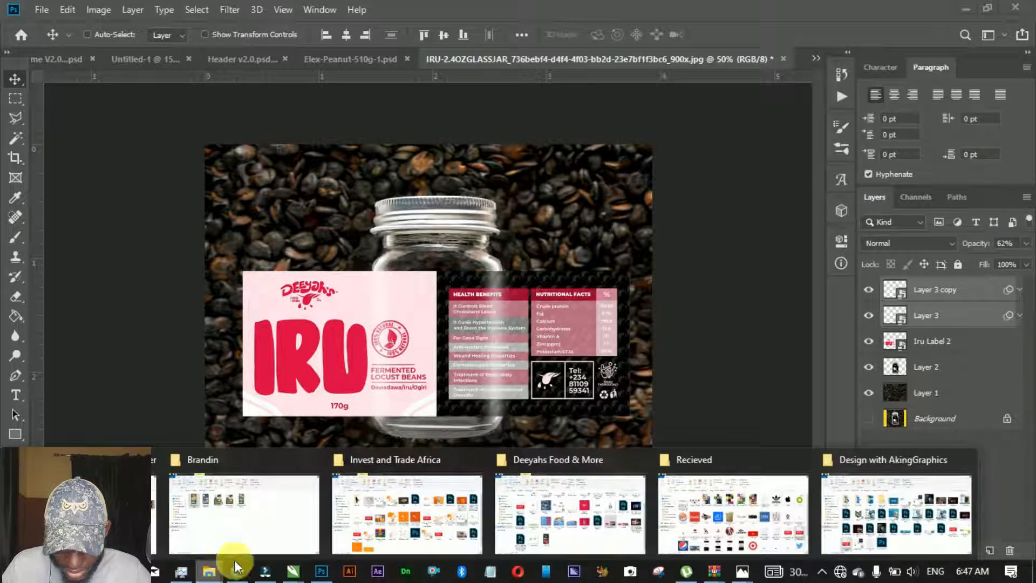
left_click(435, 519)
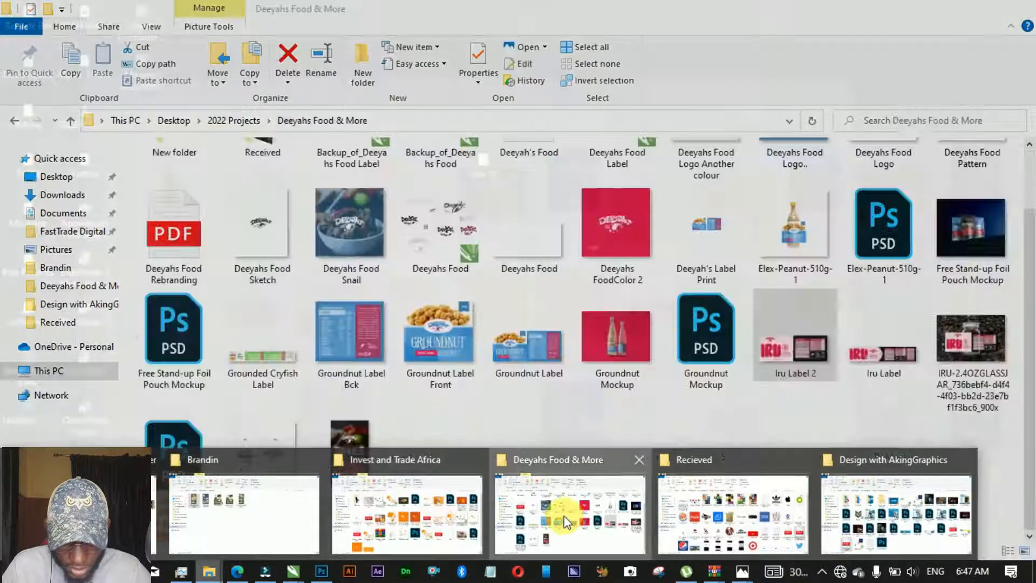
left_click(562, 516)
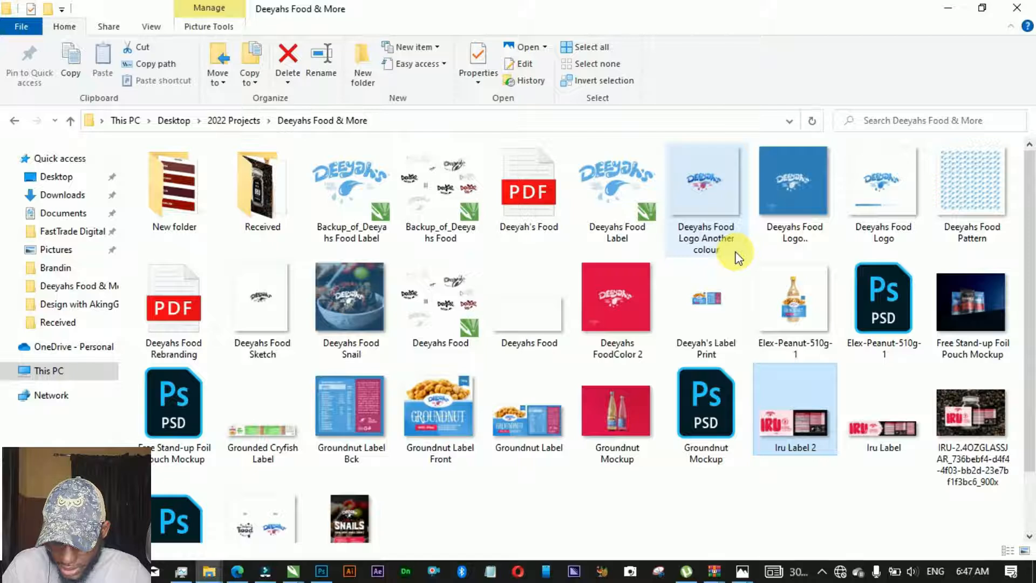
scroll(388, 358, "up", 2)
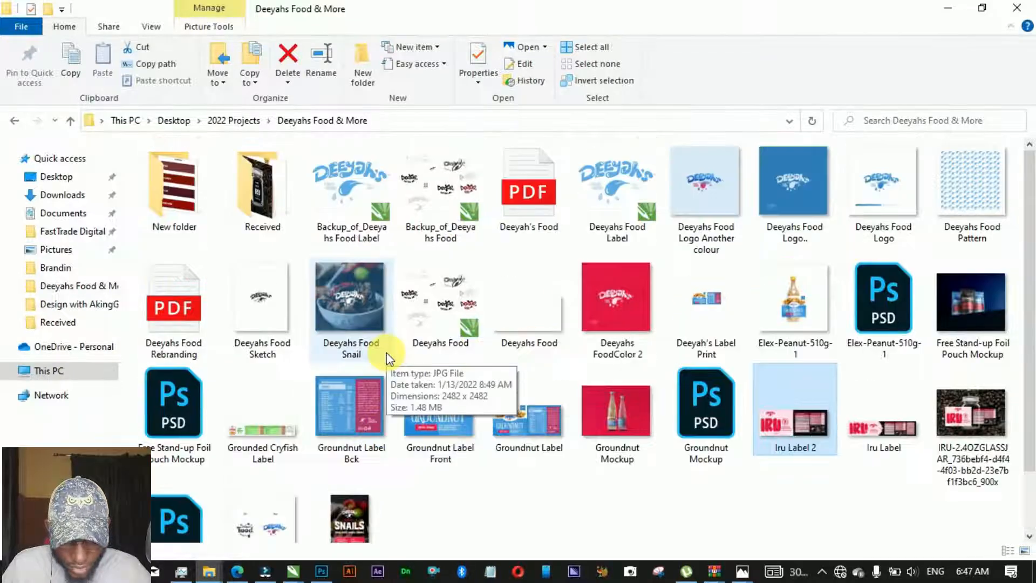
left_click(387, 355)
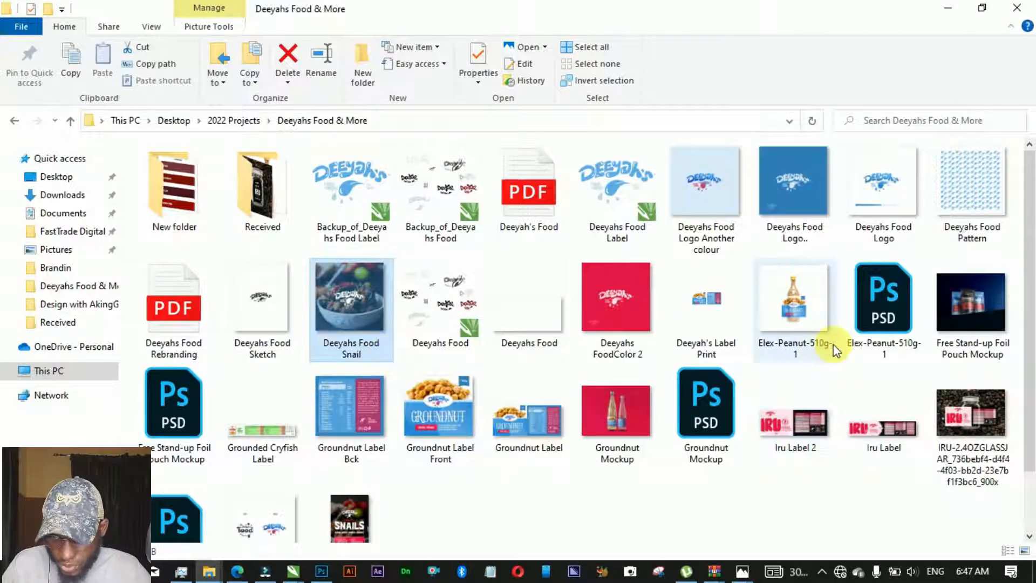
left_click(259, 226)
double_click(260, 227)
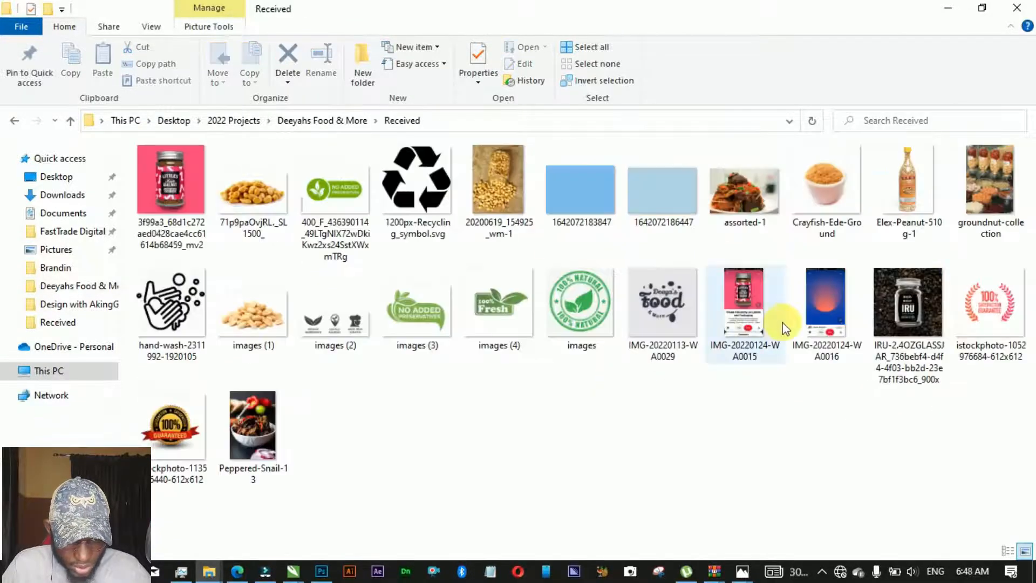
right_click(877, 221)
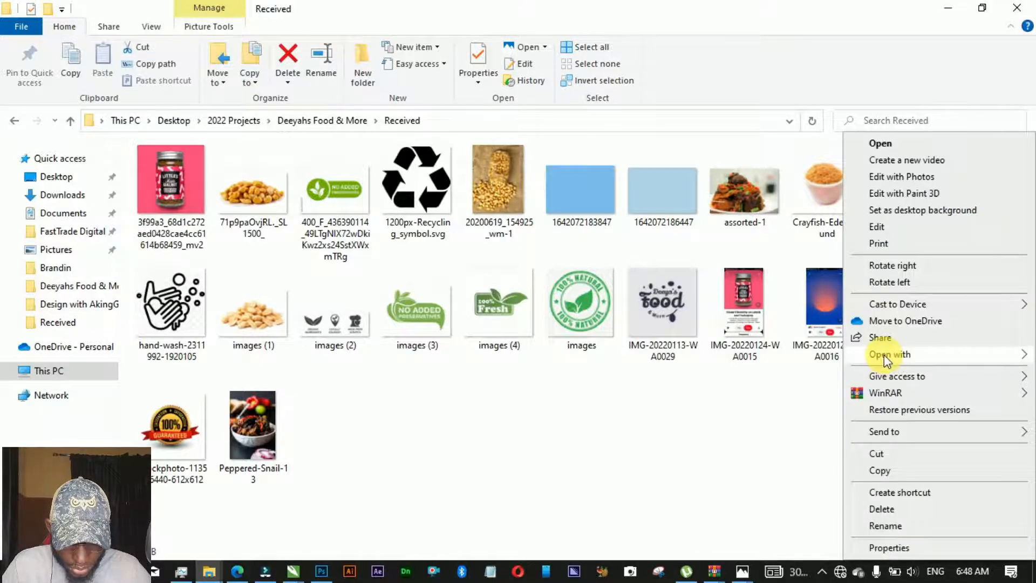
mouse_move(884, 354)
left_click(702, 373)
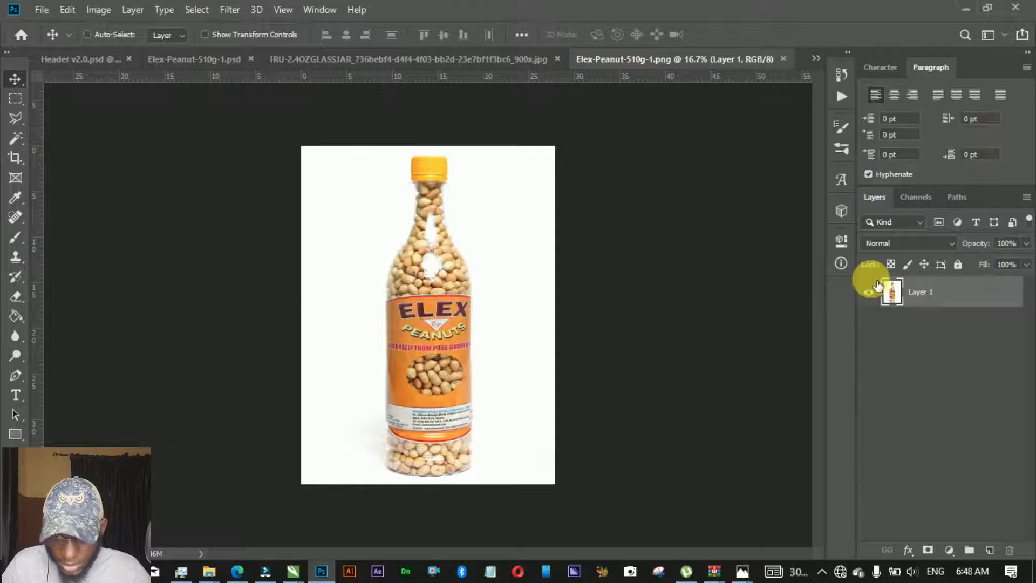
Select the peanut bottle with Select Subject and copy it onto its own layer
left_click(197, 10)
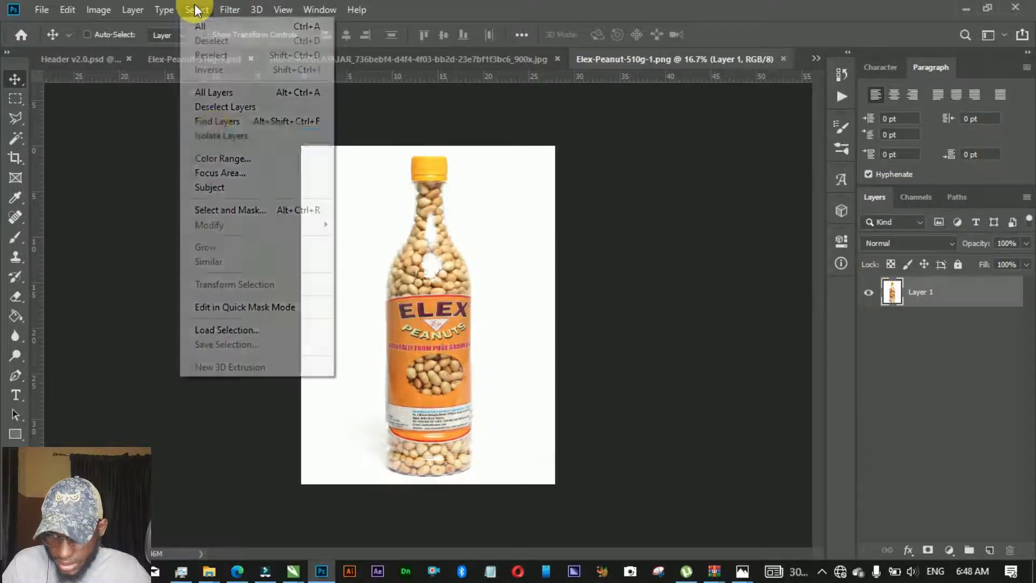
left_click(216, 188)
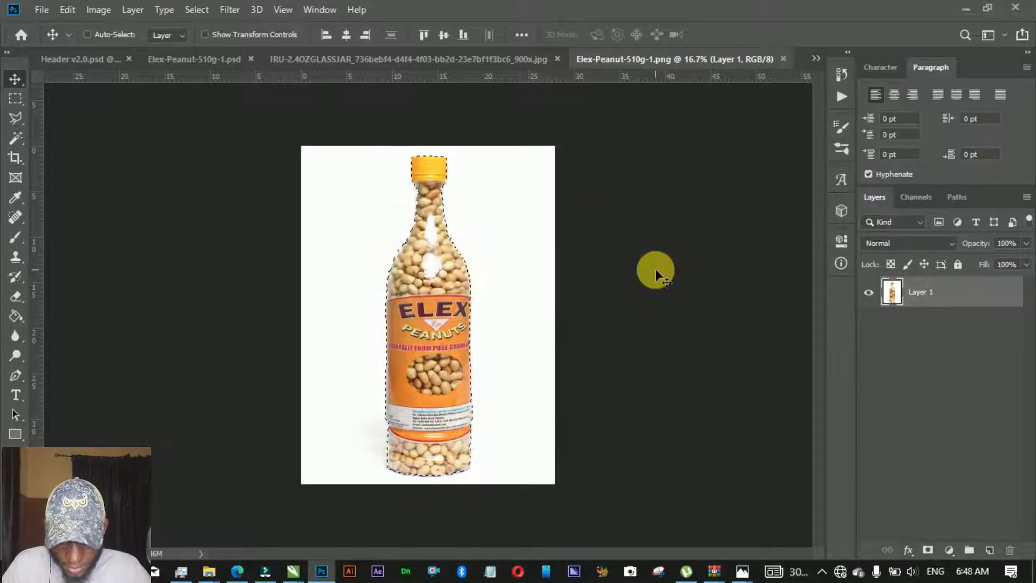
key("ctrl+j")
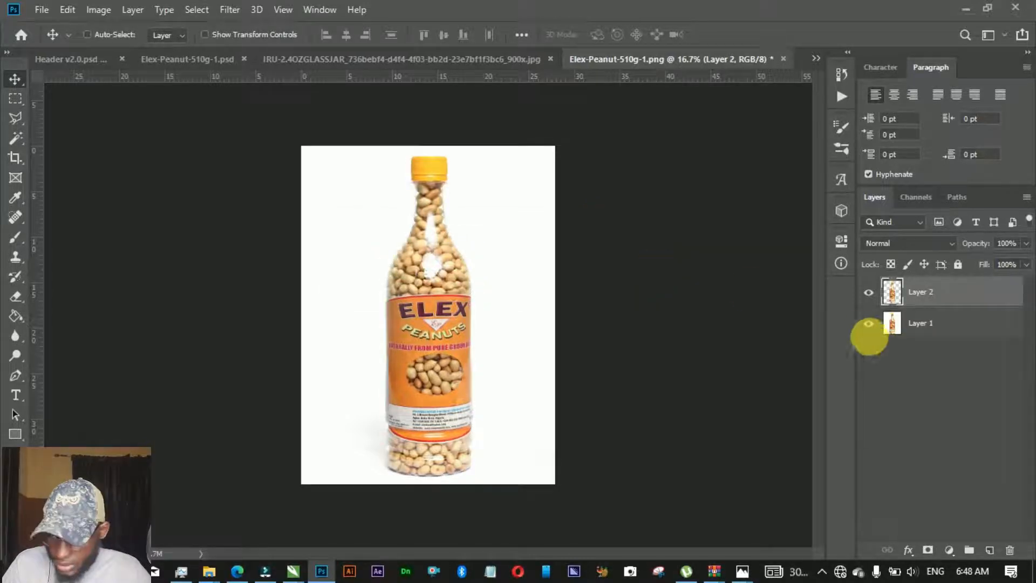
Extend the canvas on all four sides around the peanut bottle with the Crop tool
left_click(15, 157)
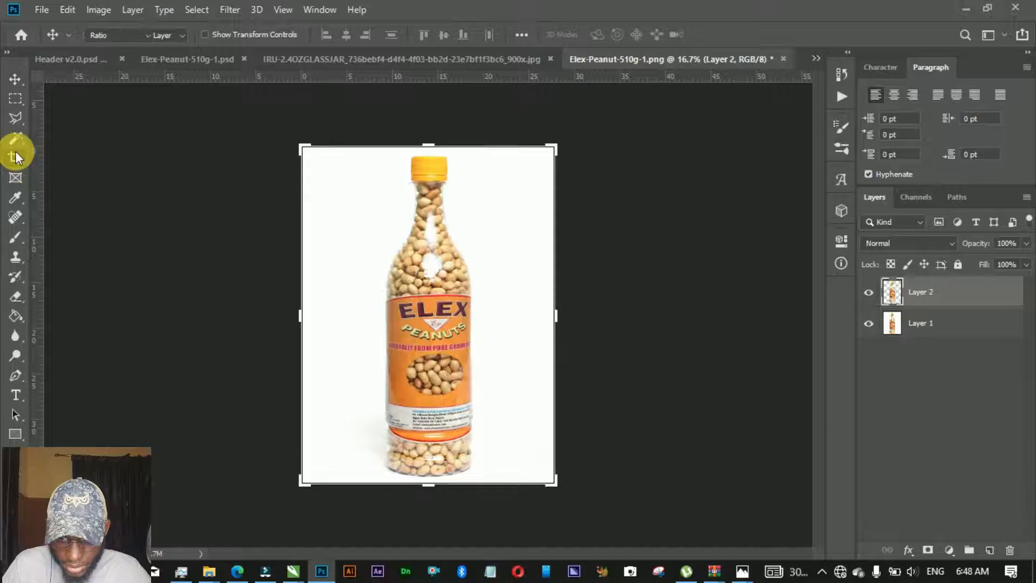
left_click_drag(559, 318, 648, 301)
left_click_drag(218, 321, 136, 324)
key("ctrl+r")
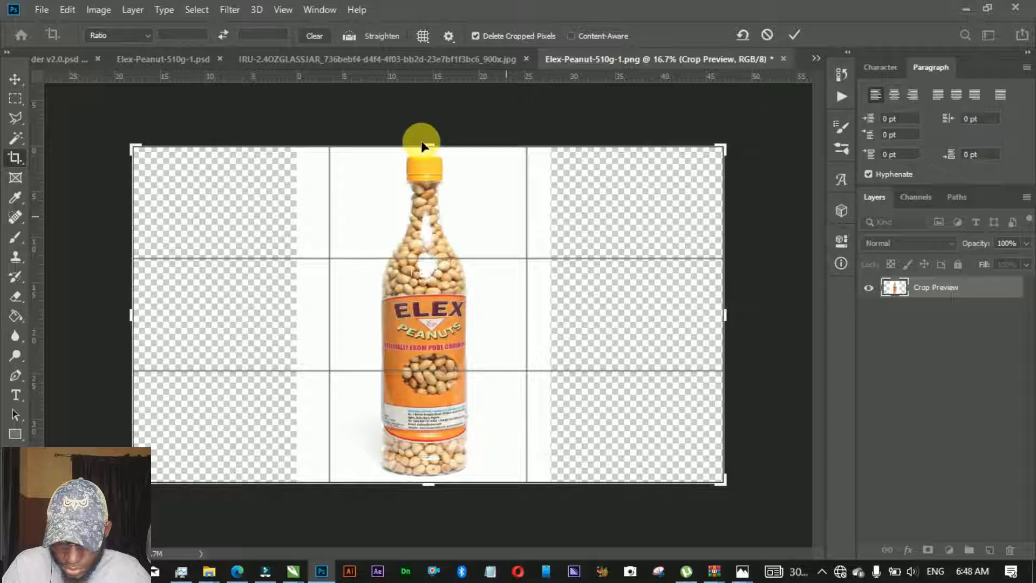
left_click_drag(427, 145, 424, 111)
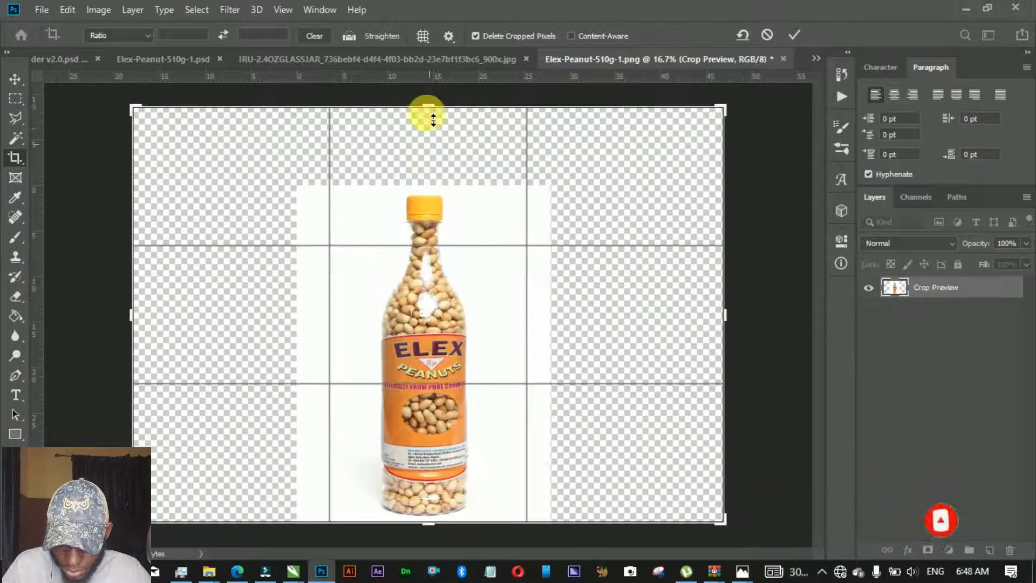
left_click_drag(428, 523, 437, 552)
key("Return")
key("ctrl+minus")
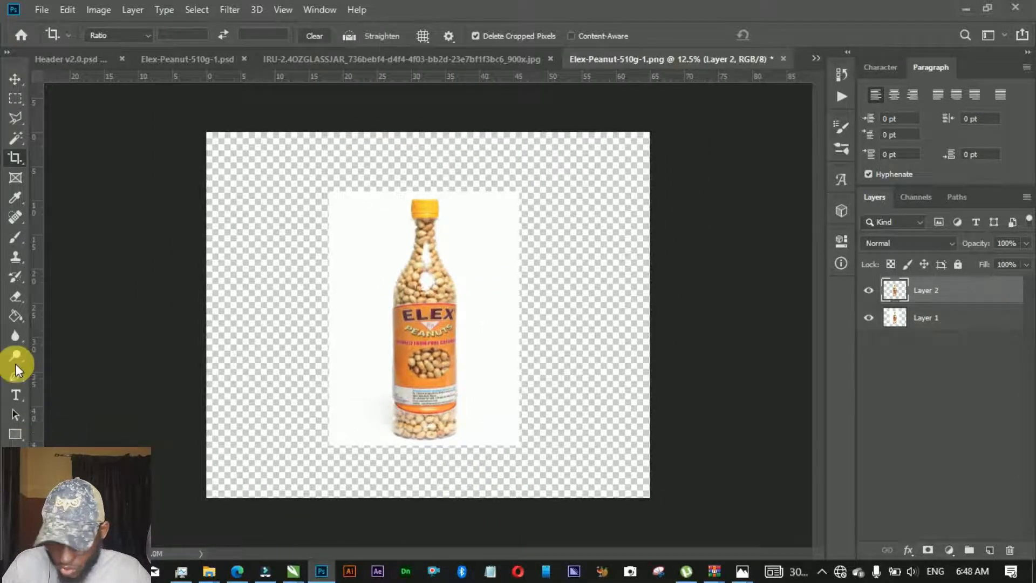
Add a new layer directly above Layer 1 and fill it with white as the background
left_click(16, 315)
left_click(935, 330)
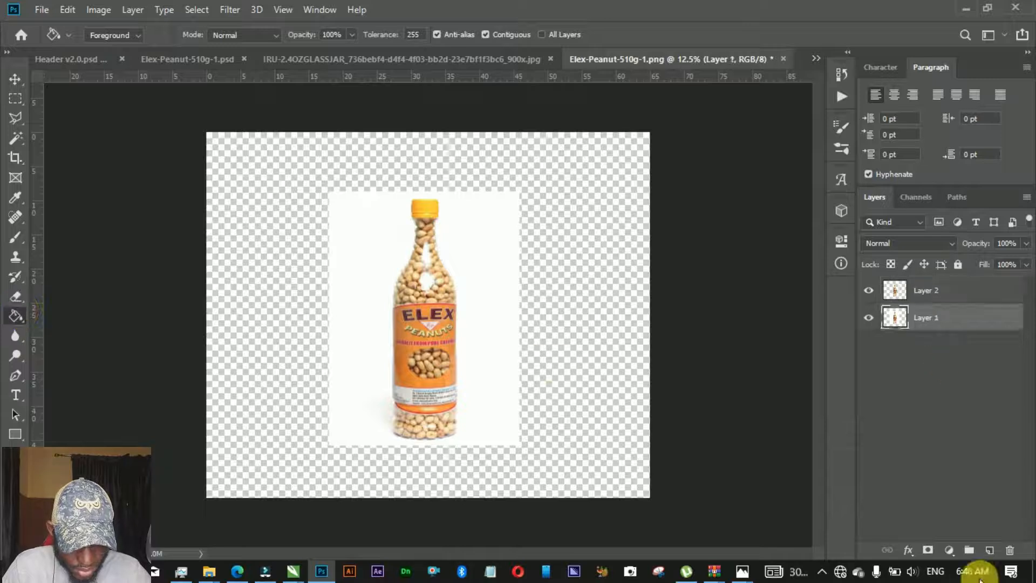
left_click(990, 551)
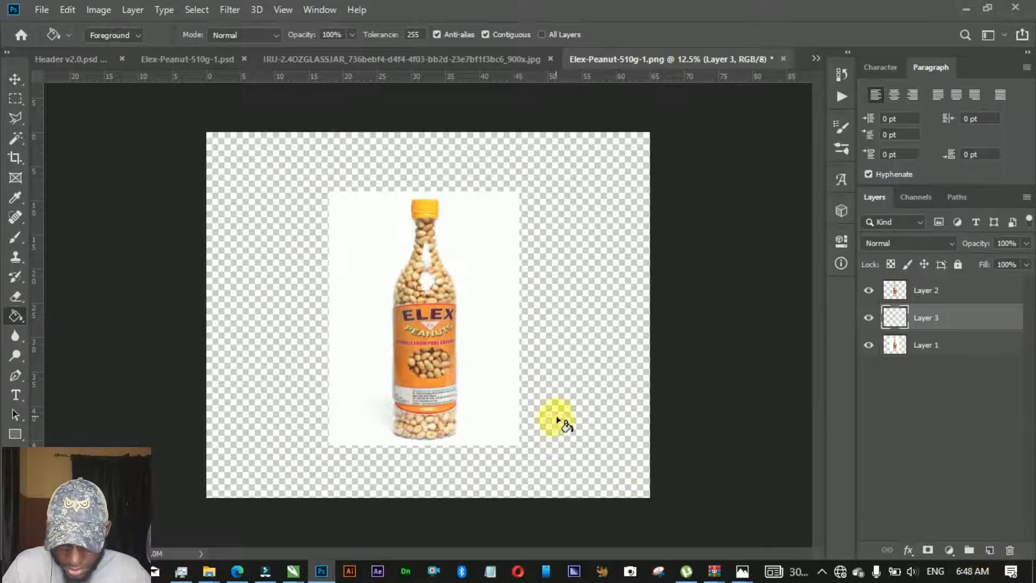
left_click(545, 380)
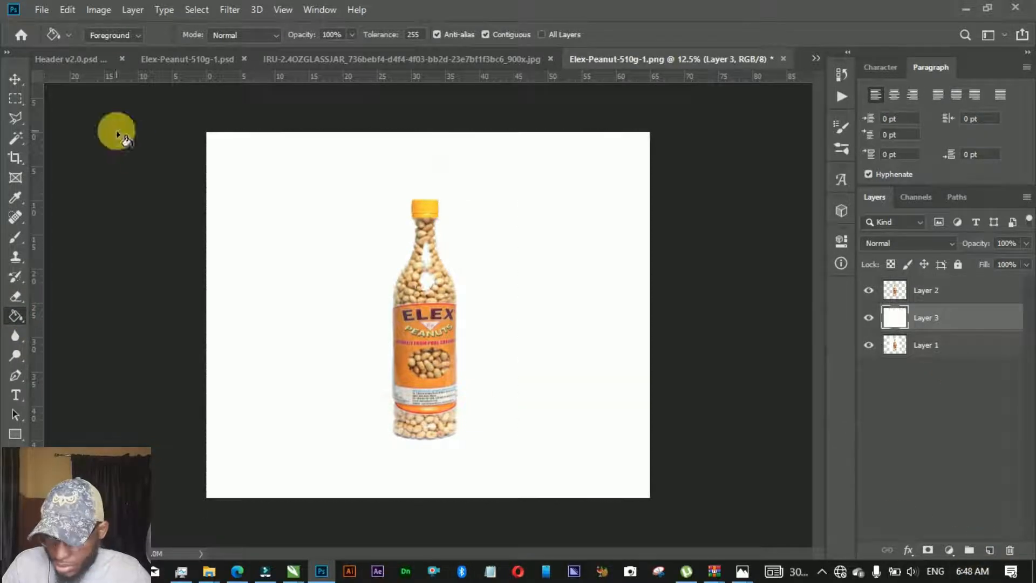
left_click(15, 79)
Place the Groundnut Label Front image over the bottle, scale it to about 566%, and move its layer above Layer 2
left_click(208, 571)
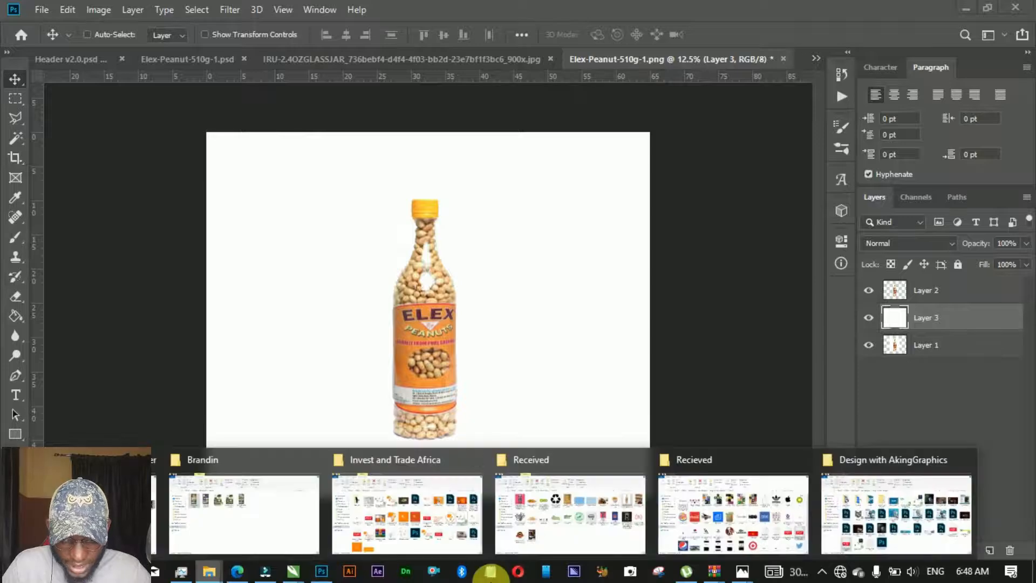
left_click(599, 515)
left_click(348, 117)
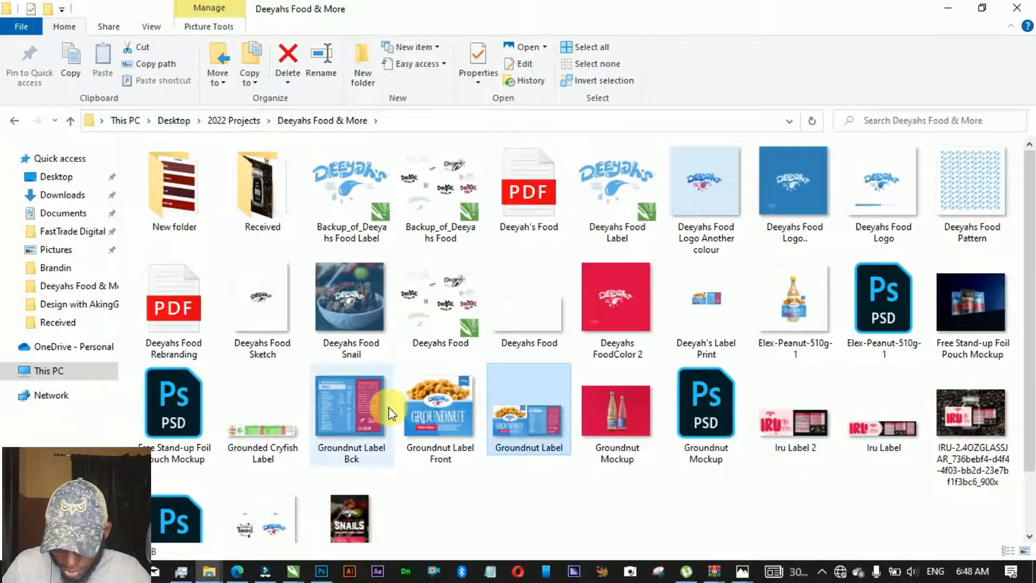
left_click_drag(429, 405, 448, 365)
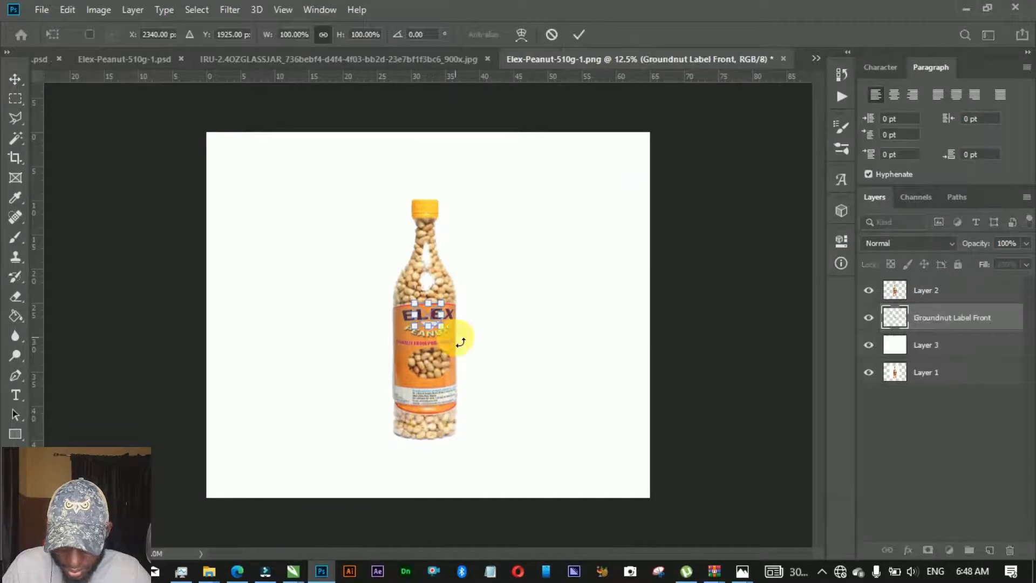
left_click_drag(456, 327, 613, 397)
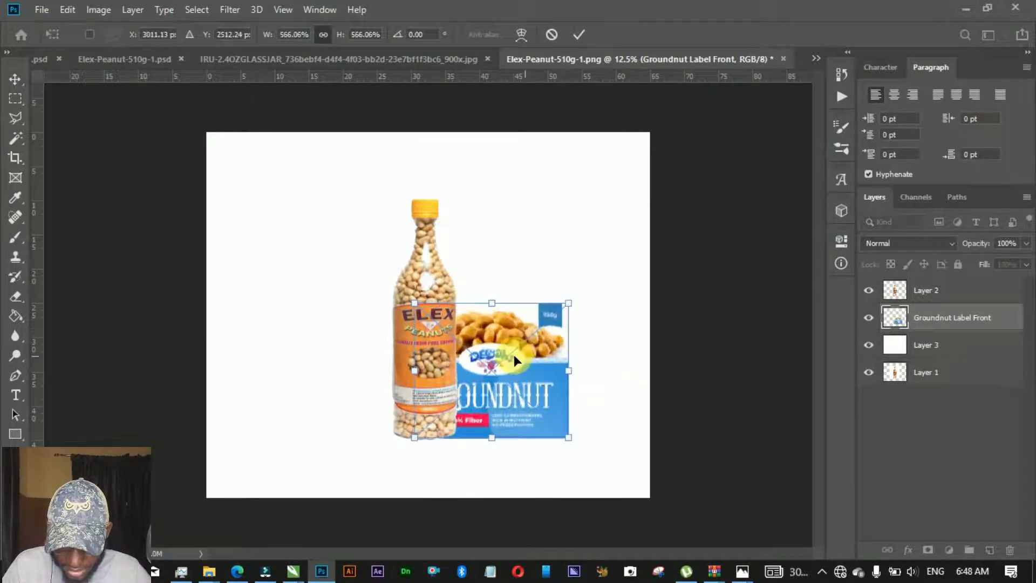
left_click_drag(513, 354, 467, 336)
key("Return")
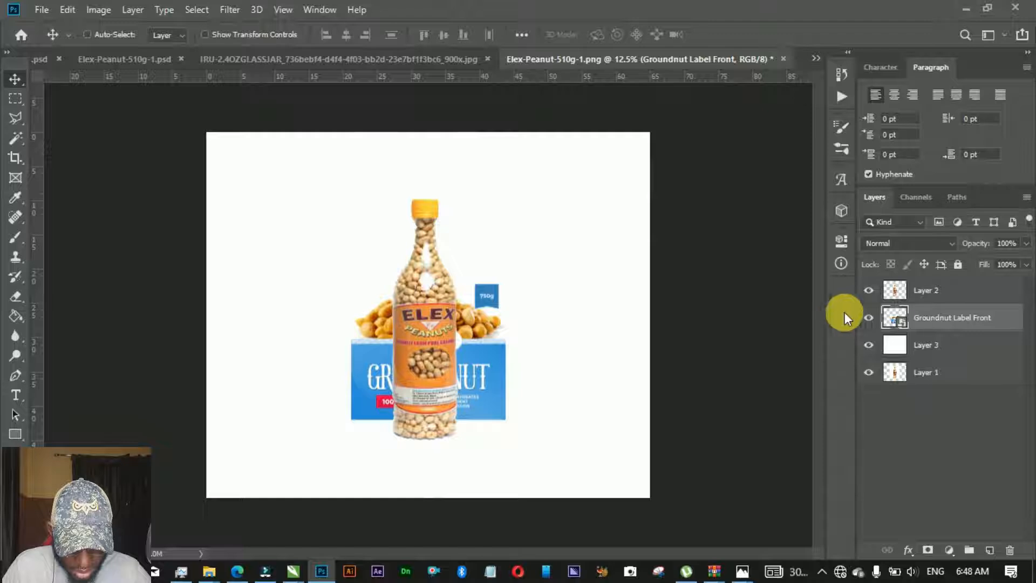
left_click(937, 316)
left_click_drag(936, 315, 925, 284)
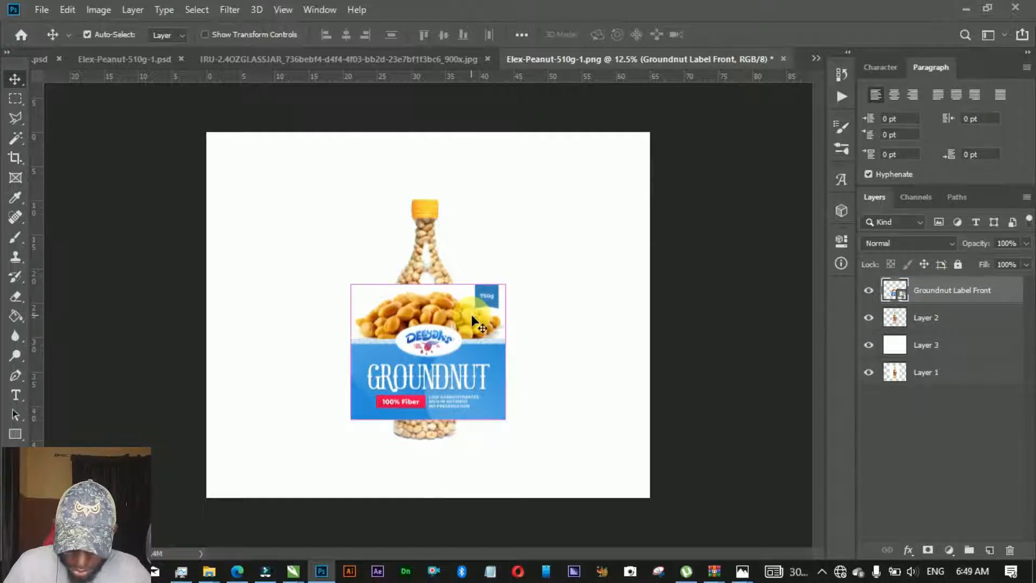
Scale the Groundnut label down proportionally and position it over the bottle's original label, centred on the bottle
key("ctrl+t")
mouse_move(505, 420)
left_mouse_down()
mouse_move(486, 397)
mouse_move(494, 410)
left_mouse_up()
left_click_drag(449, 342, 451, 346)
scroll(451, 346, "up", 3)
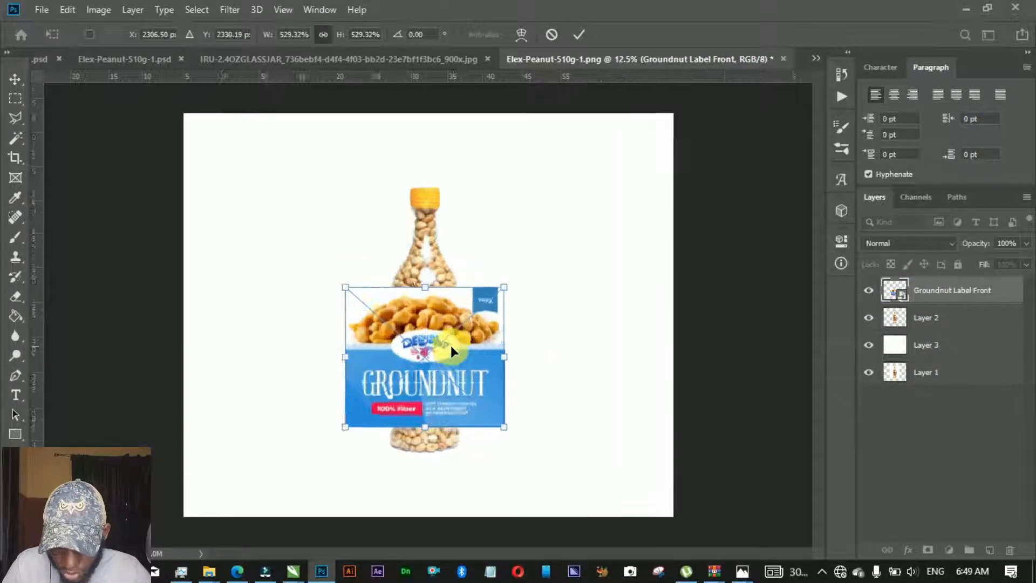
scroll(451, 345, "down", 3)
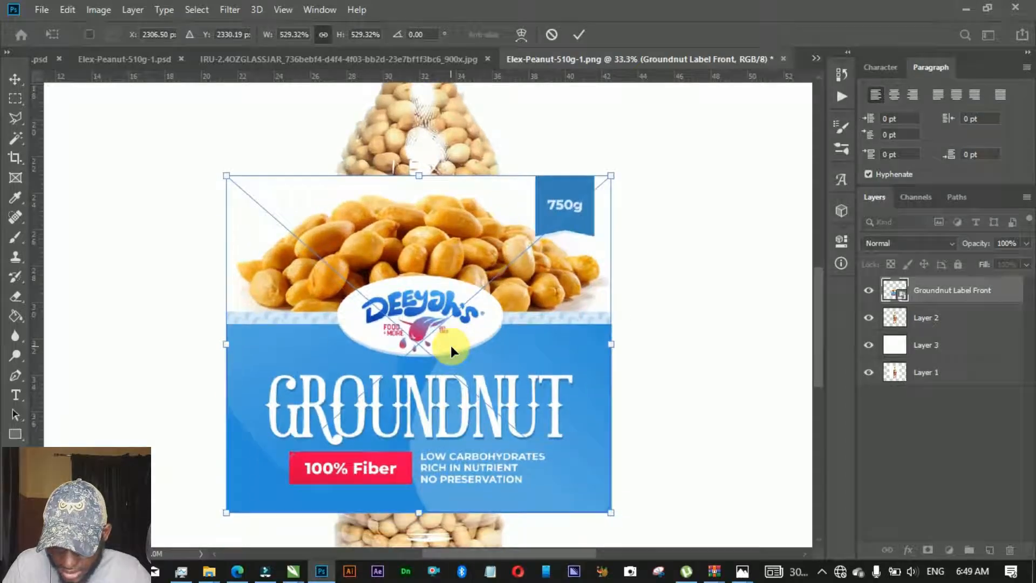
left_click_drag(223, 177, 252, 228)
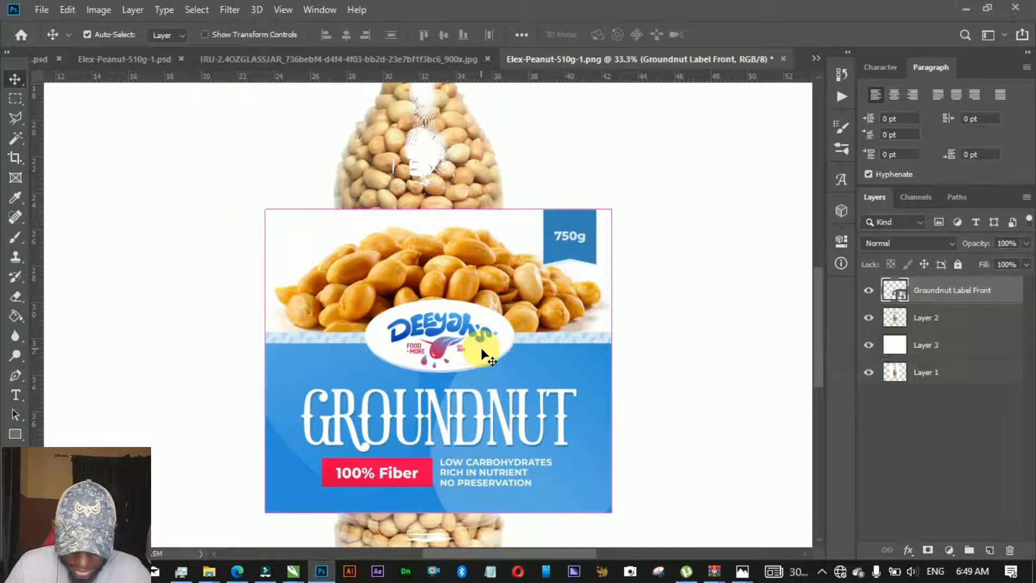
mouse_move(617, 513)
left_mouse_down()
mouse_move(597, 487)
mouse_move(618, 507)
left_mouse_up()
key("Return")
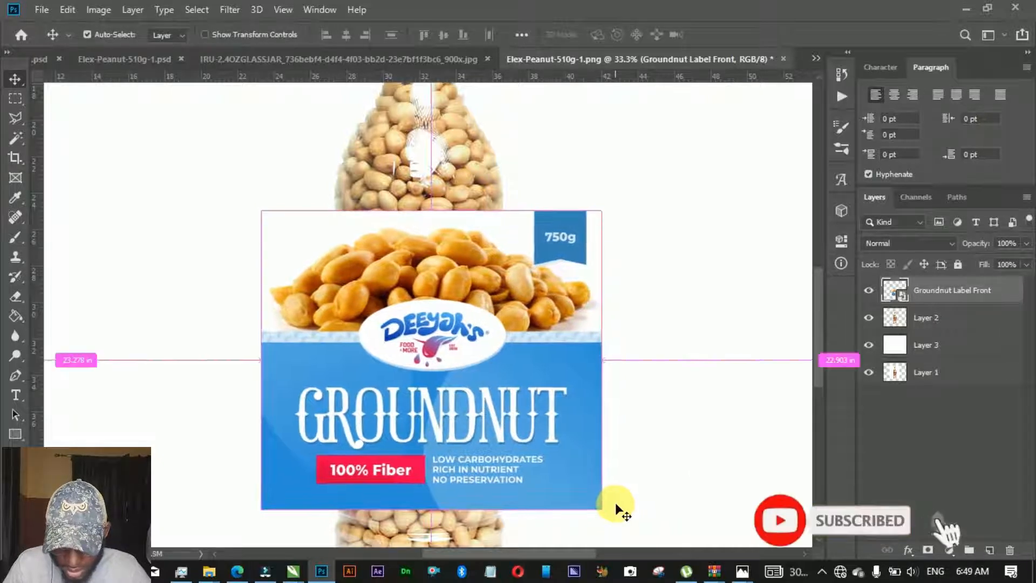
Make a tall, narrow rectangular marquee selection down the middle of the Groundnut label, extending slightly past its upper and lower edges
key("ctrl+0")
key("ctrl+minus")
key("ctrl+0")
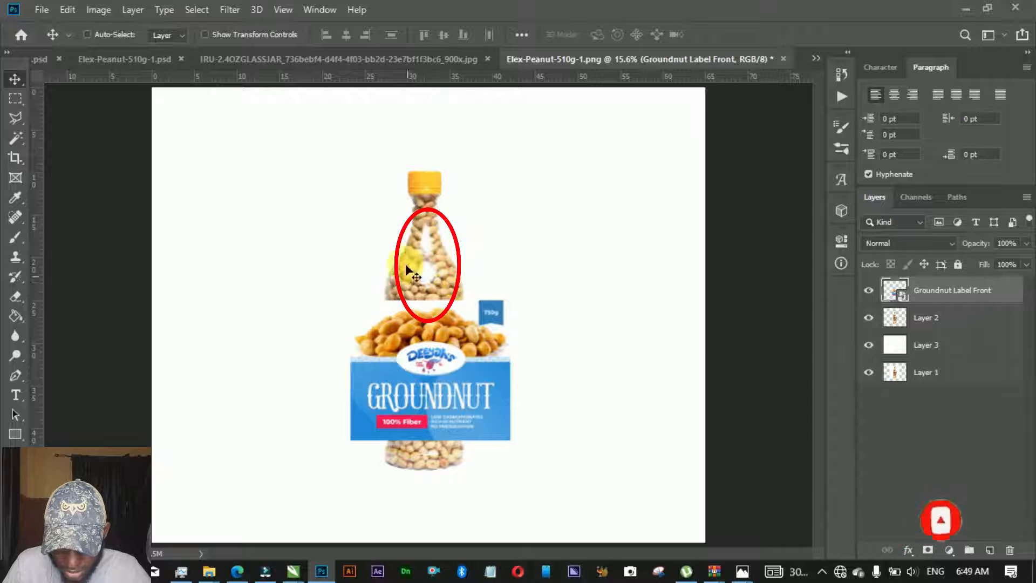
key("ctrl+plus")
key("ctrl+plus")
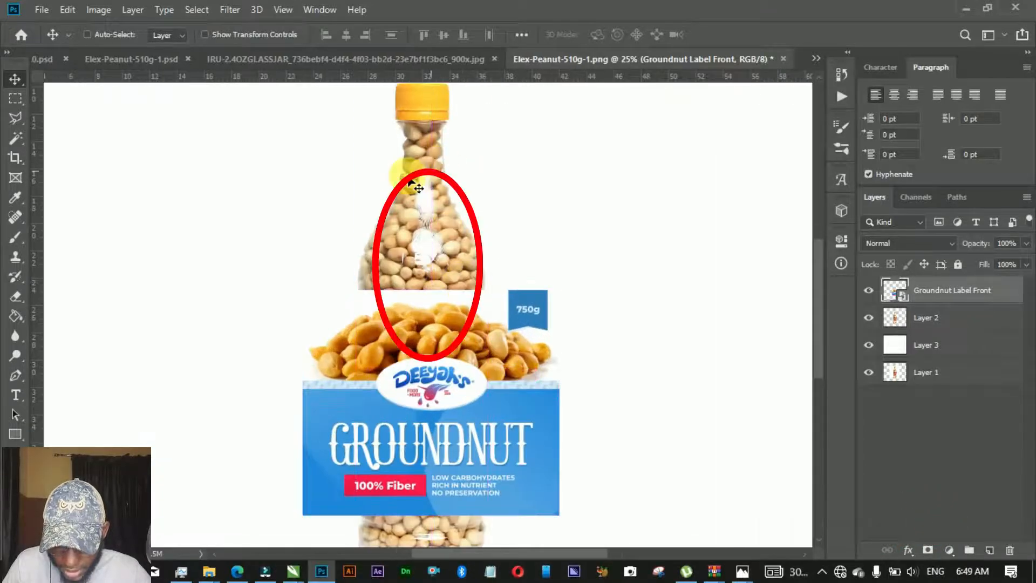
scroll(432, 193, "down", 2)
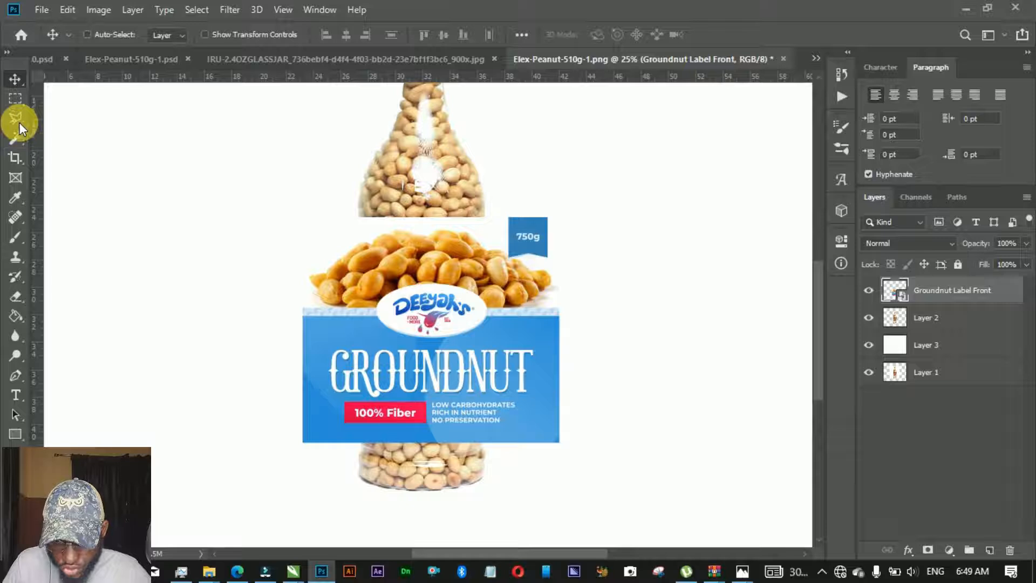
left_click(16, 98)
left_click_drag(414, 205, 444, 461)
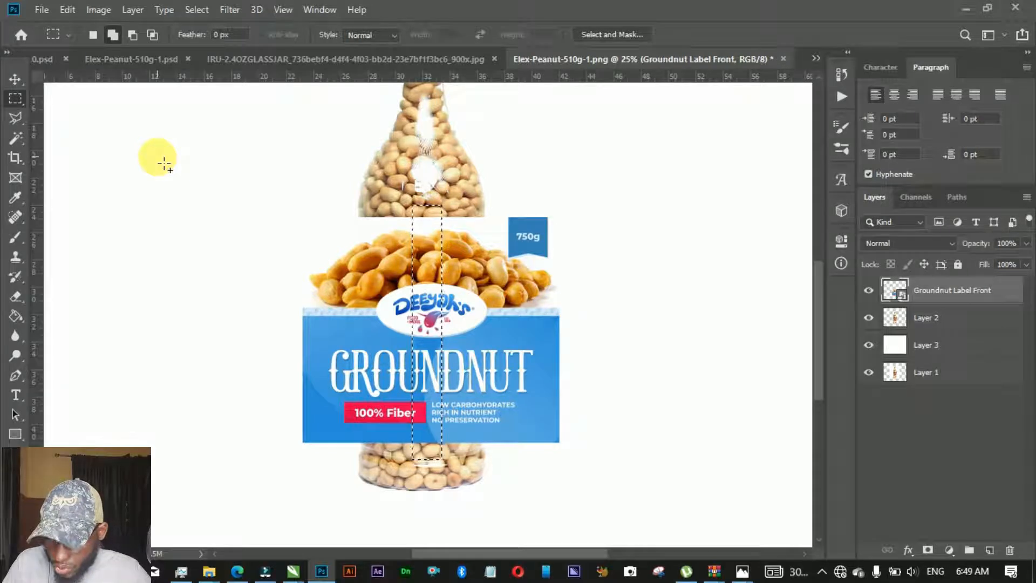
Rasterize the Groundnut label and fill the central strip selection with white (ffffff) on a new layer above it
left_click(11, 526)
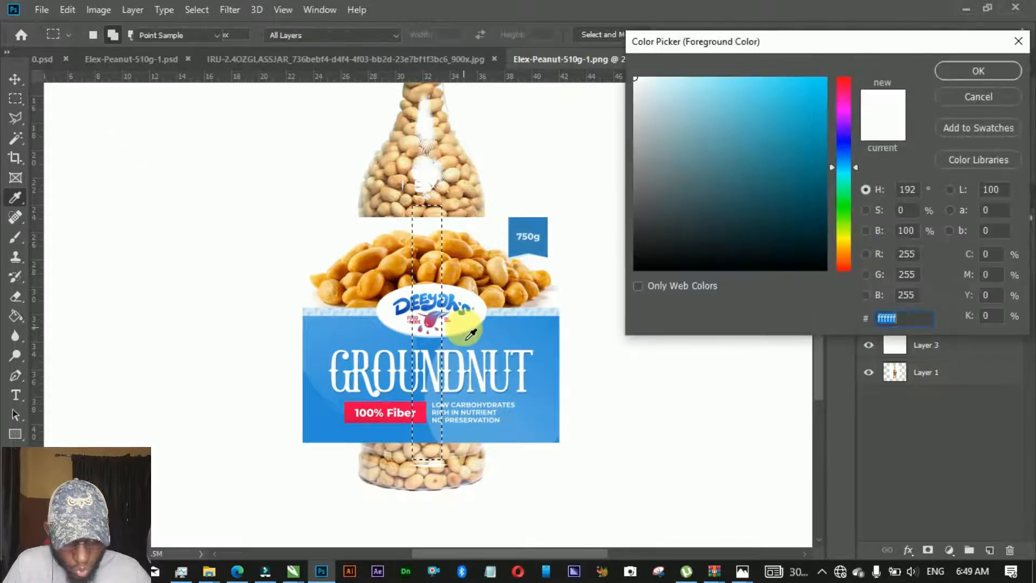
left_click(970, 70)
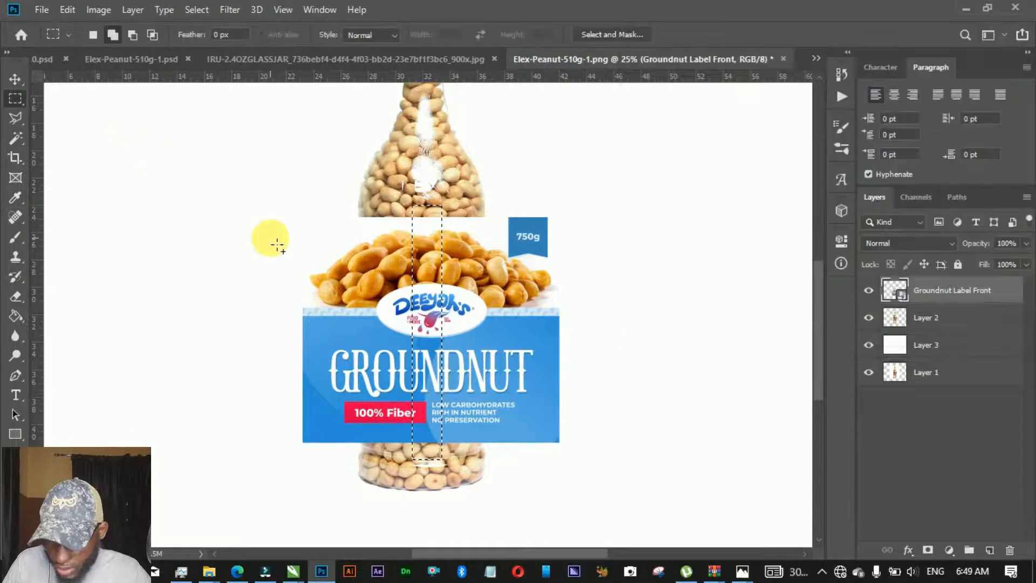
left_click(15, 315)
left_click(429, 296)
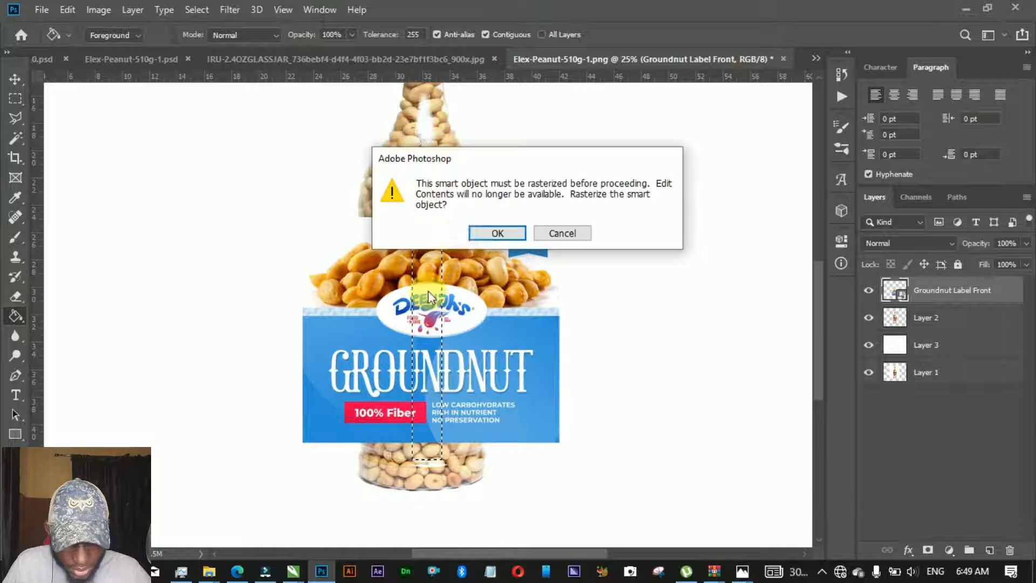
left_click(502, 233)
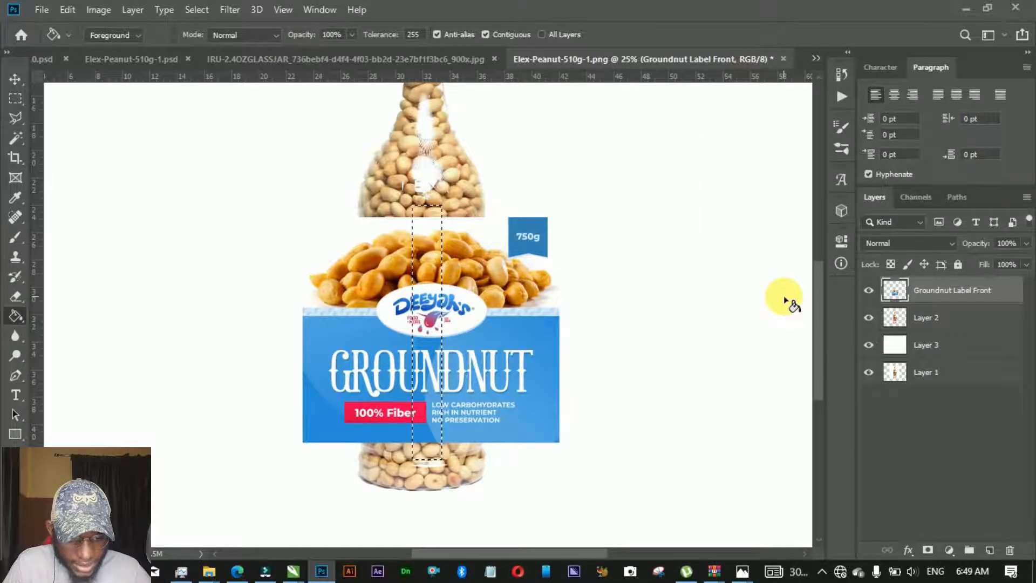
left_click(989, 550)
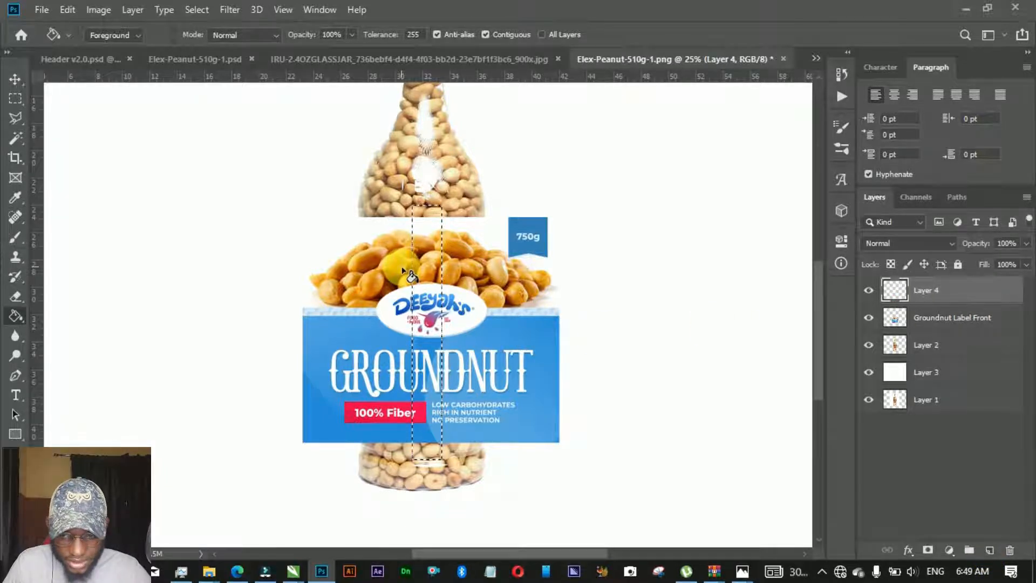
left_click(421, 261)
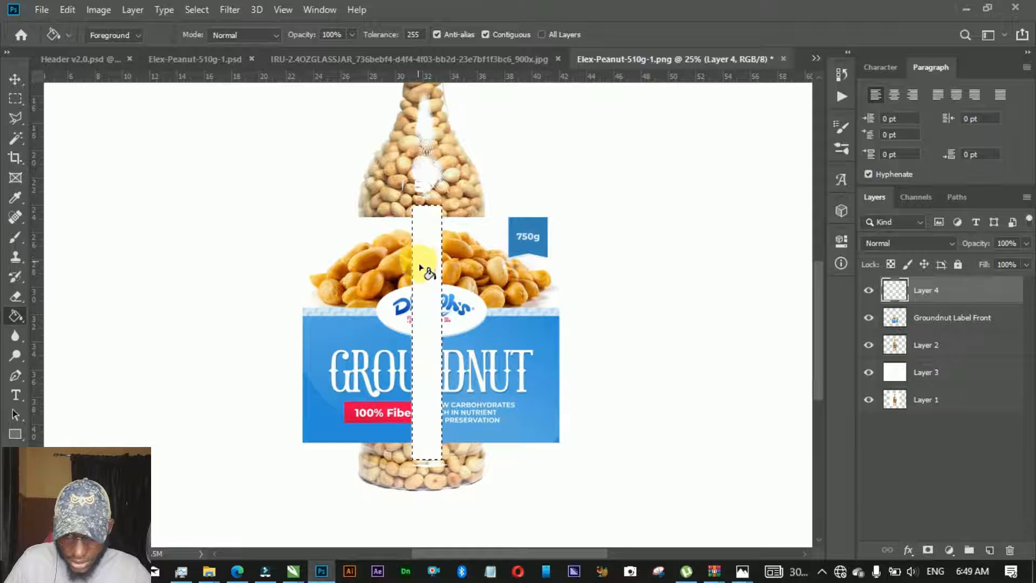
Convert the white strip's layer to a Smart Object and apply a Gaussian Blur with a radius of 84.1 pixels
right_click(906, 295)
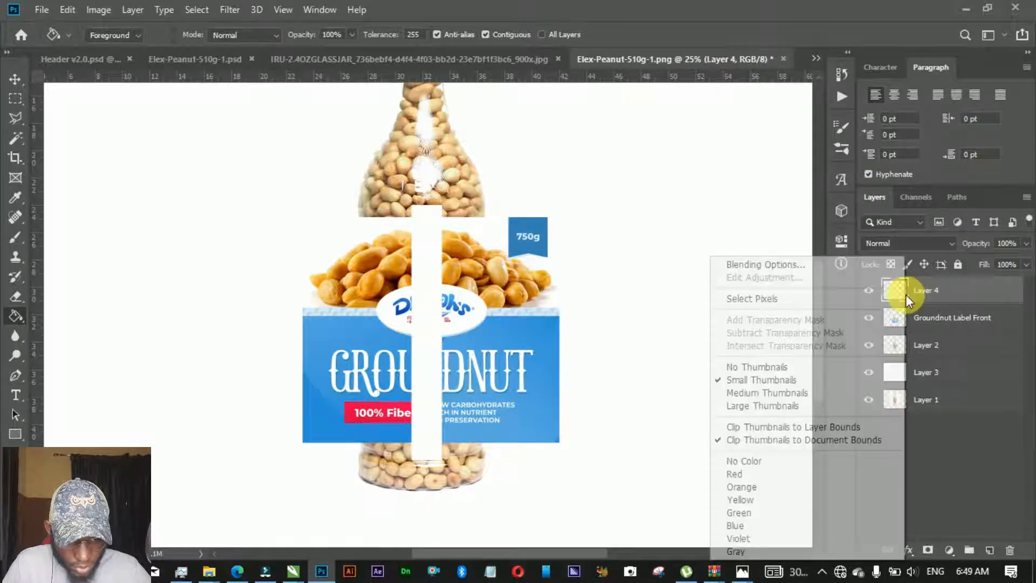
left_click(934, 296)
left_click(785, 213)
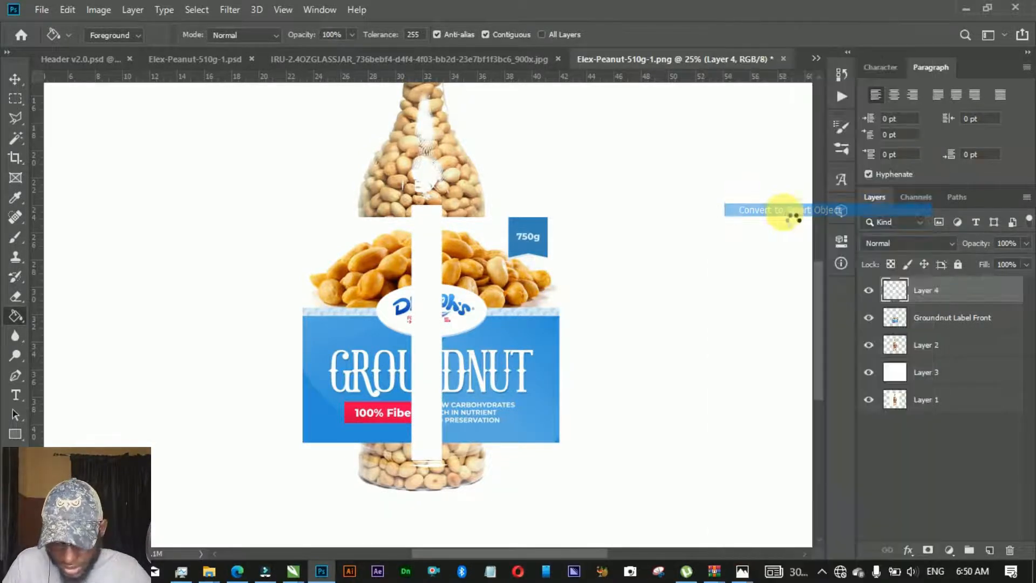
left_click(230, 10)
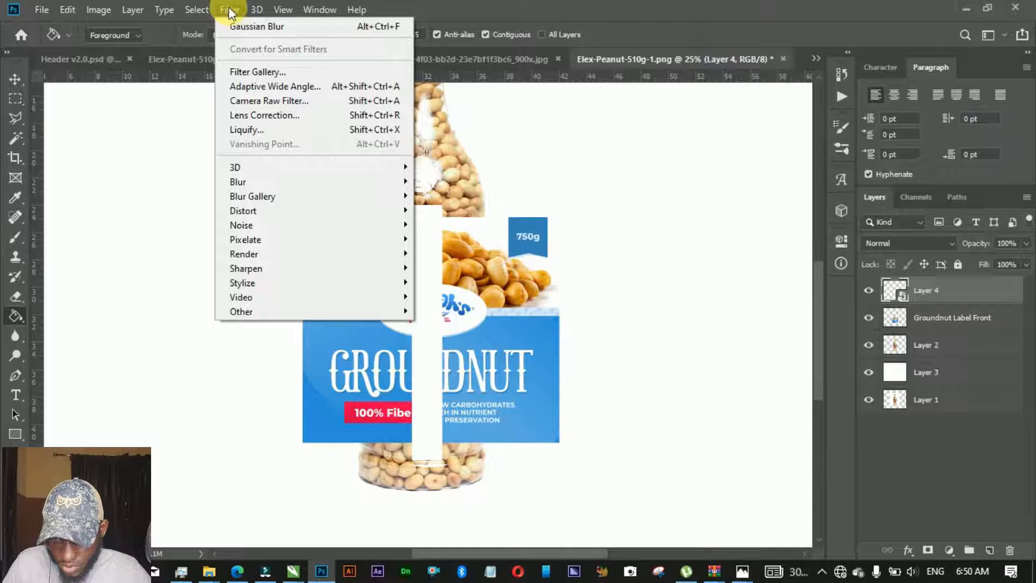
mouse_move(251, 187)
left_click(464, 239)
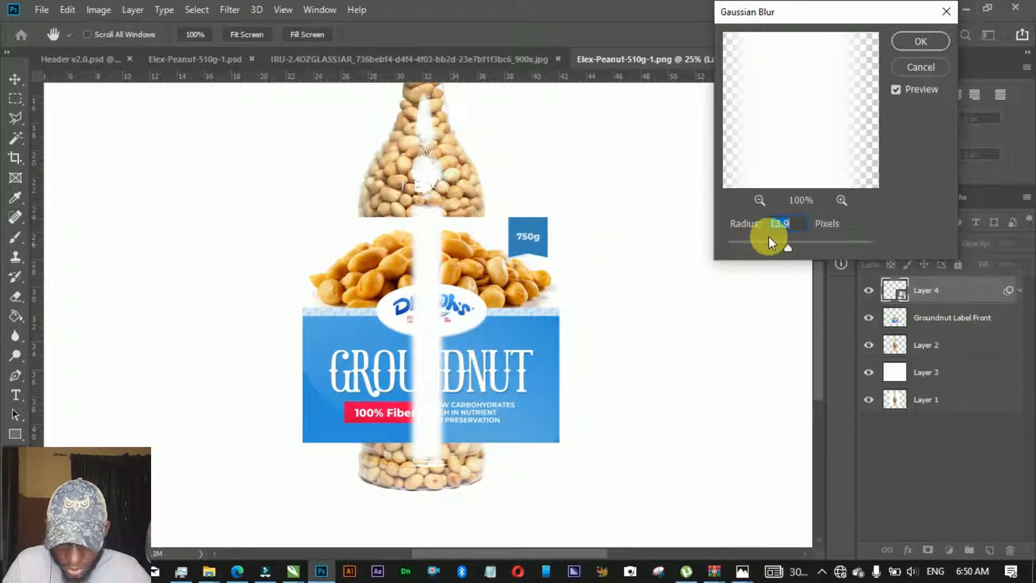
left_click_drag(786, 247, 817, 245)
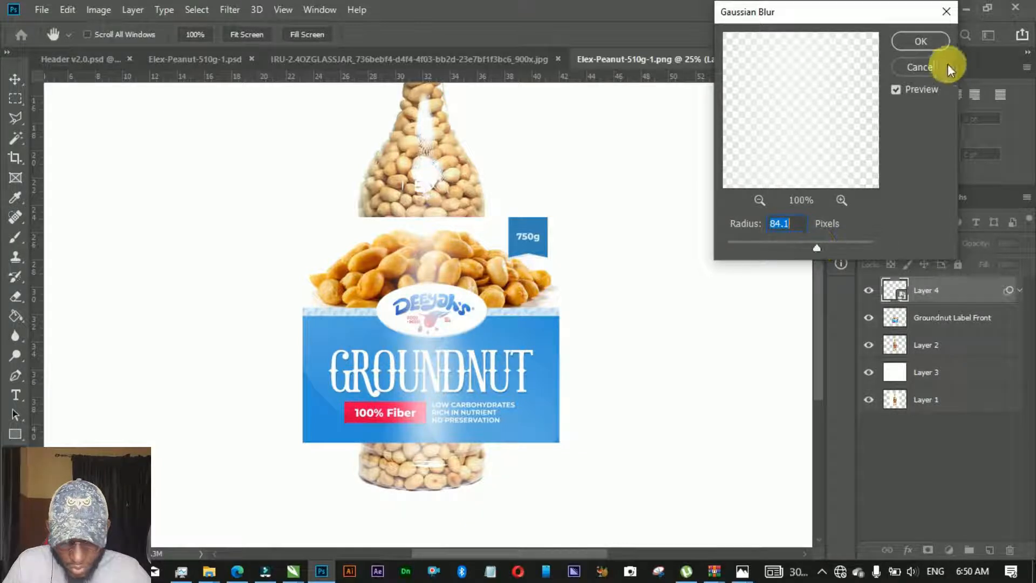
left_click(930, 44)
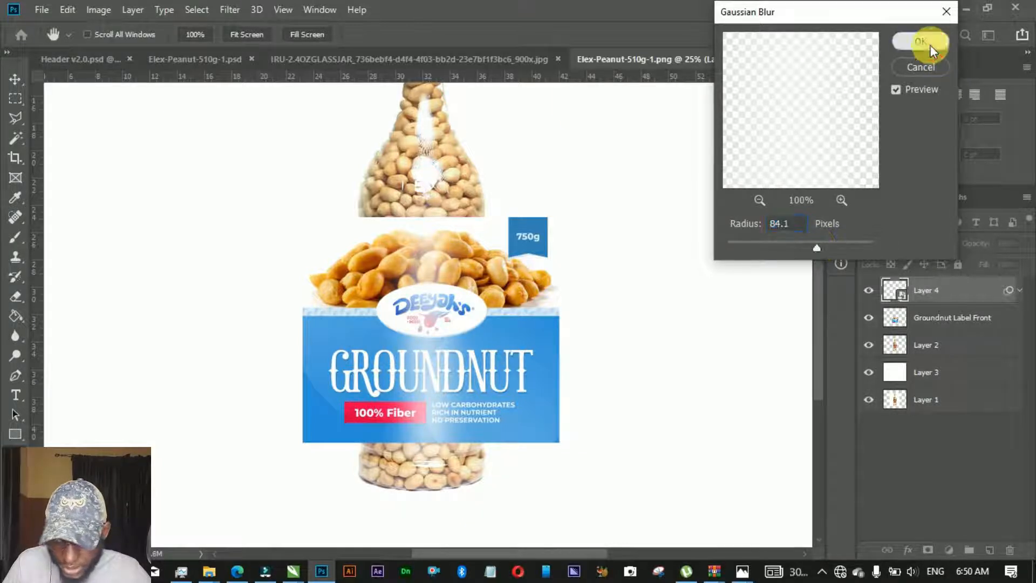
Temporarily hide Layer 4 and the Groundnut label to examine the edges and shading of the original bottle label
left_click(8, 82)
key("ctrl+minus")
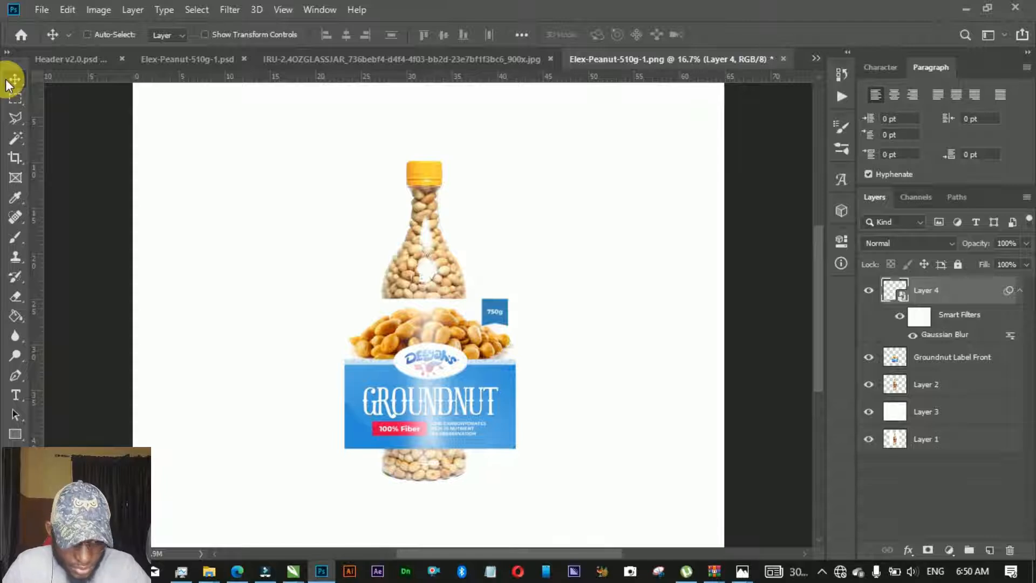
left_click(868, 290)
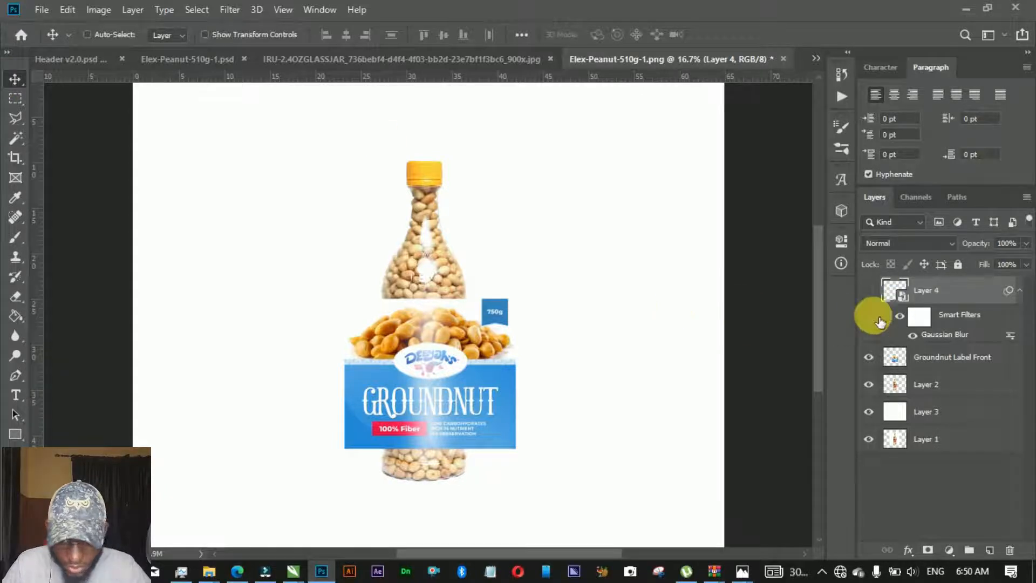
left_click(877, 356)
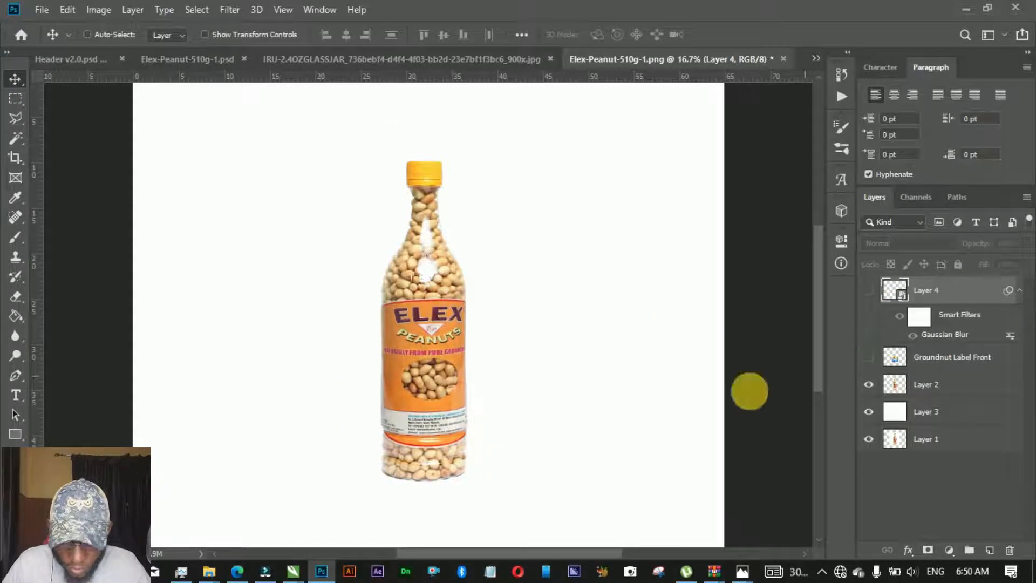
key("ctrl+plus")
key("ctrl+plus")
key("ctrl+plus")
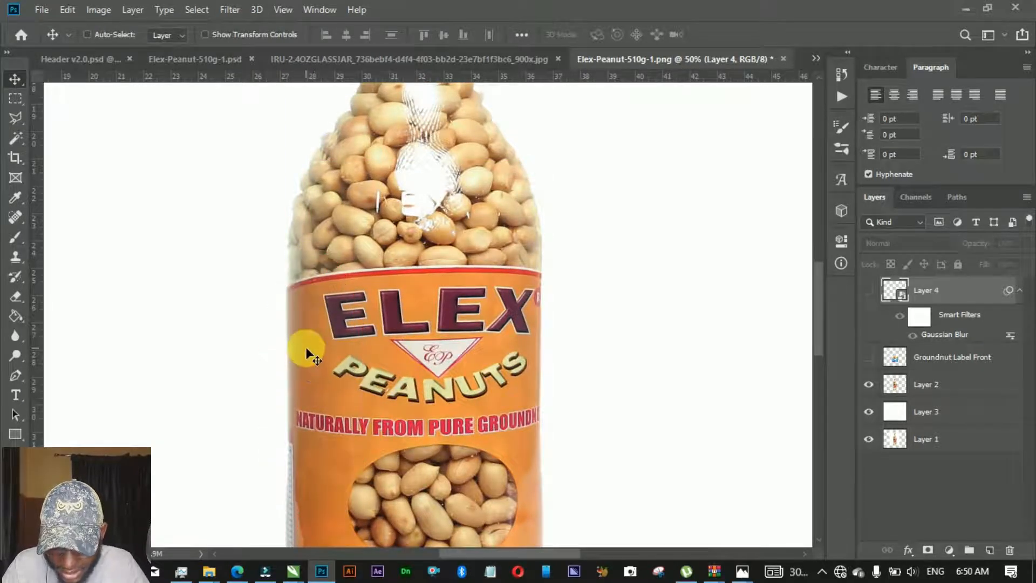
key("ctrl+minus")
key("ctrl+minus")
key("ctrl+minus")
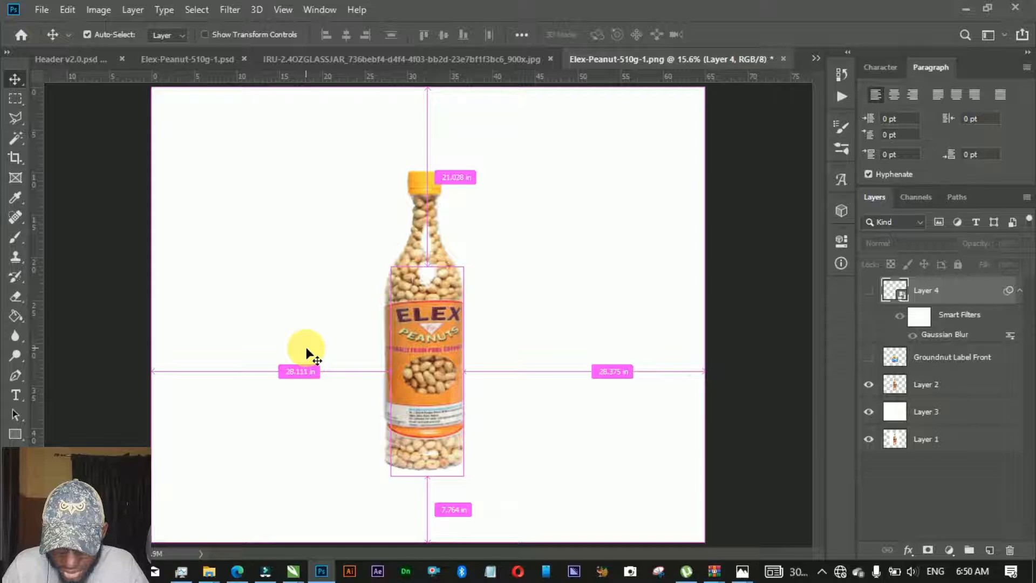
key("ctrl+minus")
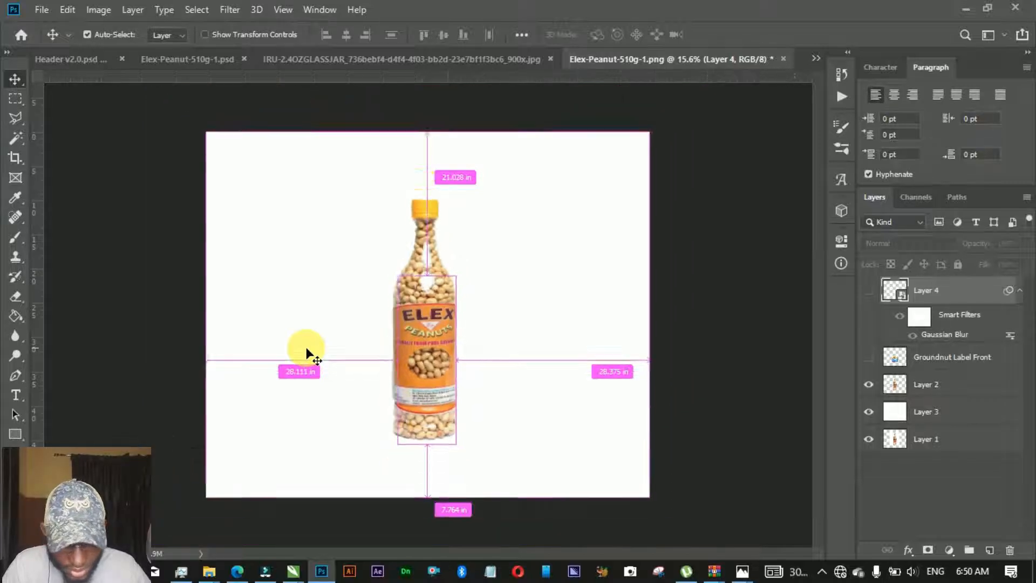
left_click(870, 291)
left_click(870, 366)
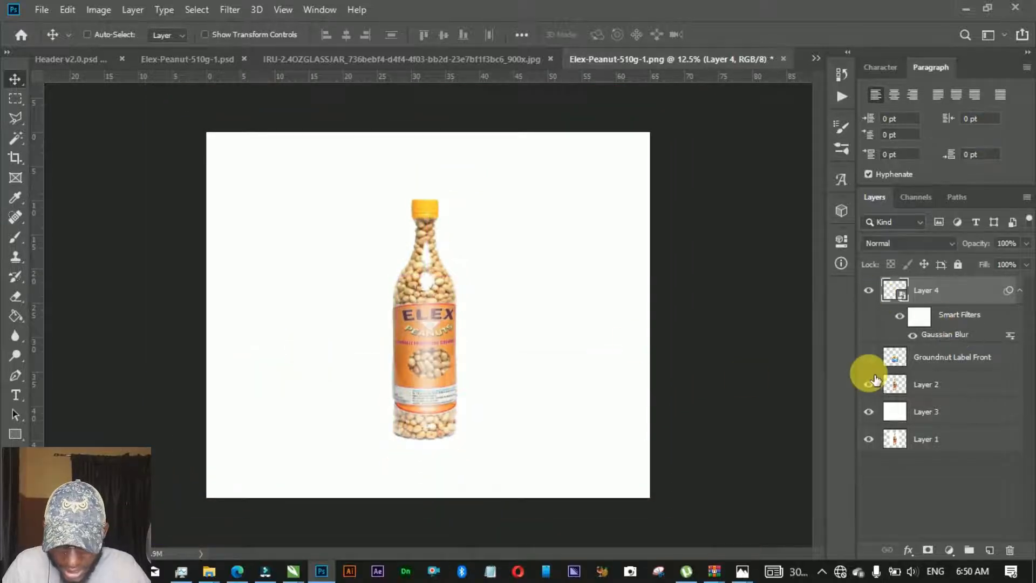
Select a narrow vertical strip over the label along the bottle's left edge and set the foreground color to black
key("ctrl+plus")
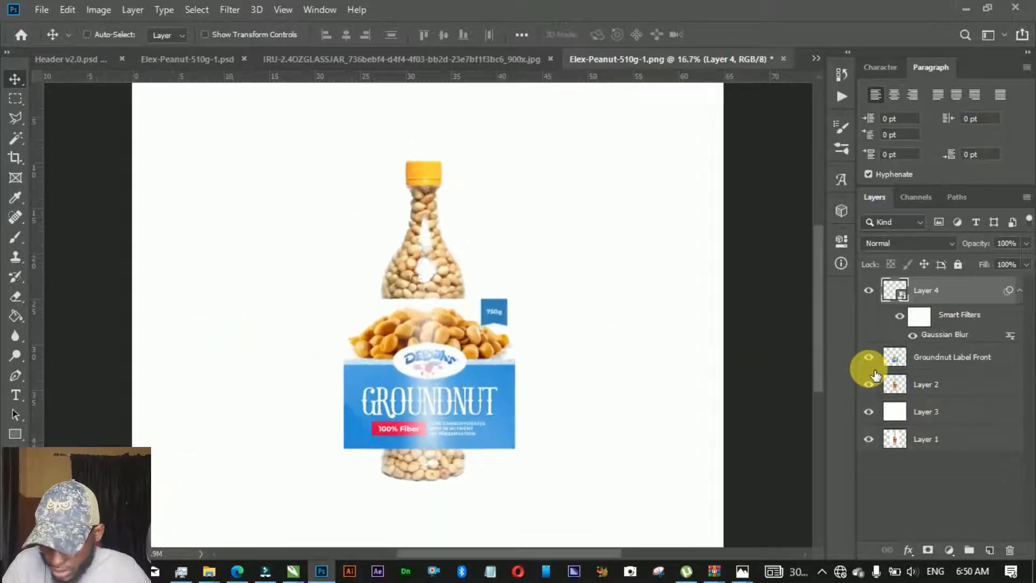
left_click(16, 98)
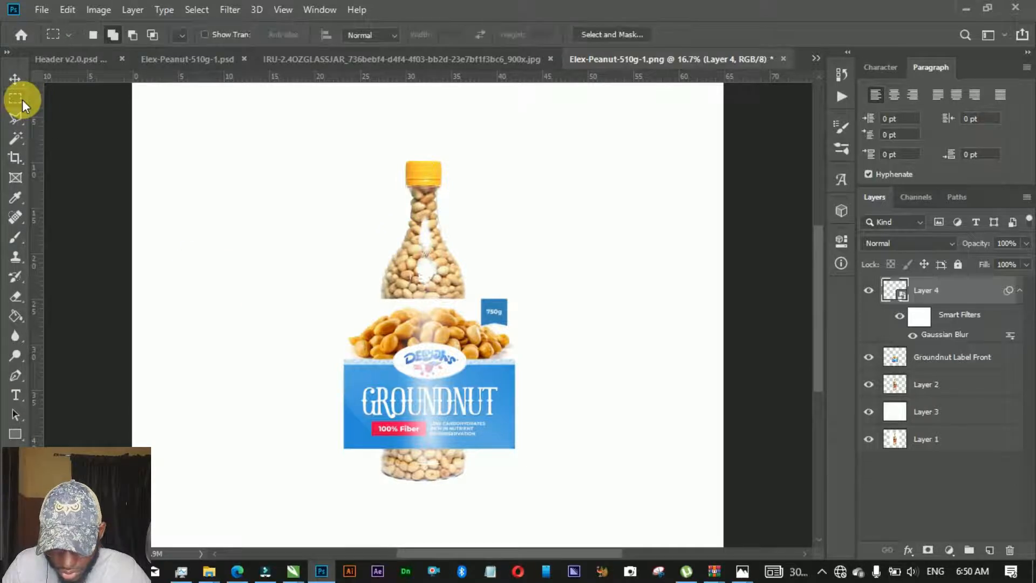
left_click_drag(391, 301, 406, 459)
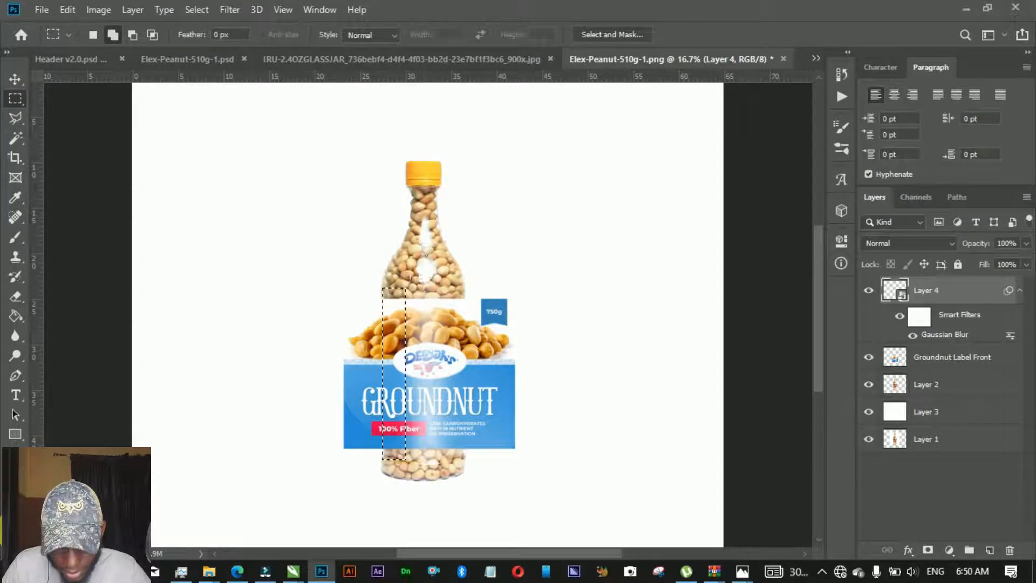
left_click(12, 519)
left_click_drag(733, 232, 563, 320)
key("Return")
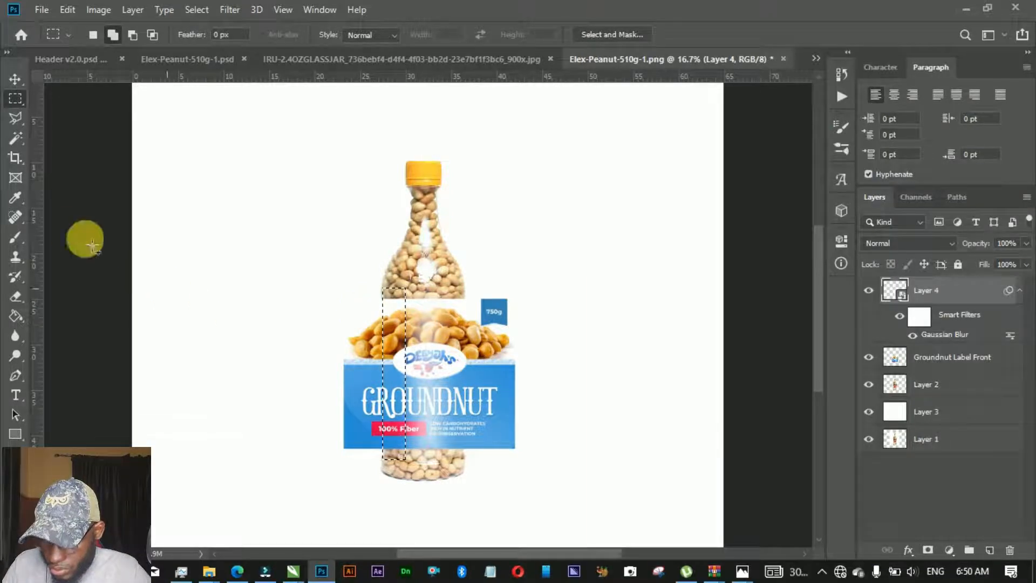
Fill the left strip selection with black on a new layer above Layer 4 and deselect it
left_click(17, 314)
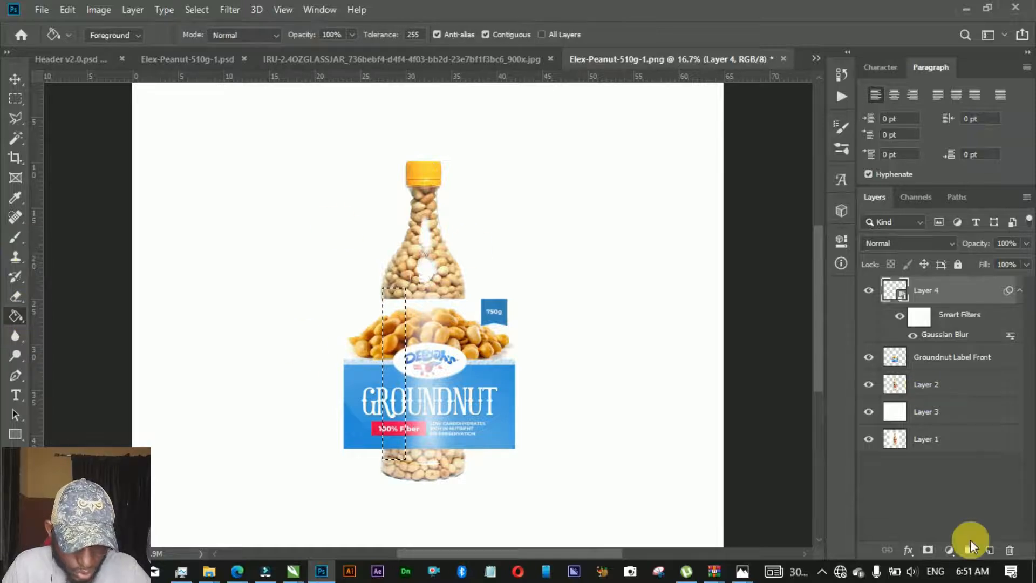
left_click(991, 551)
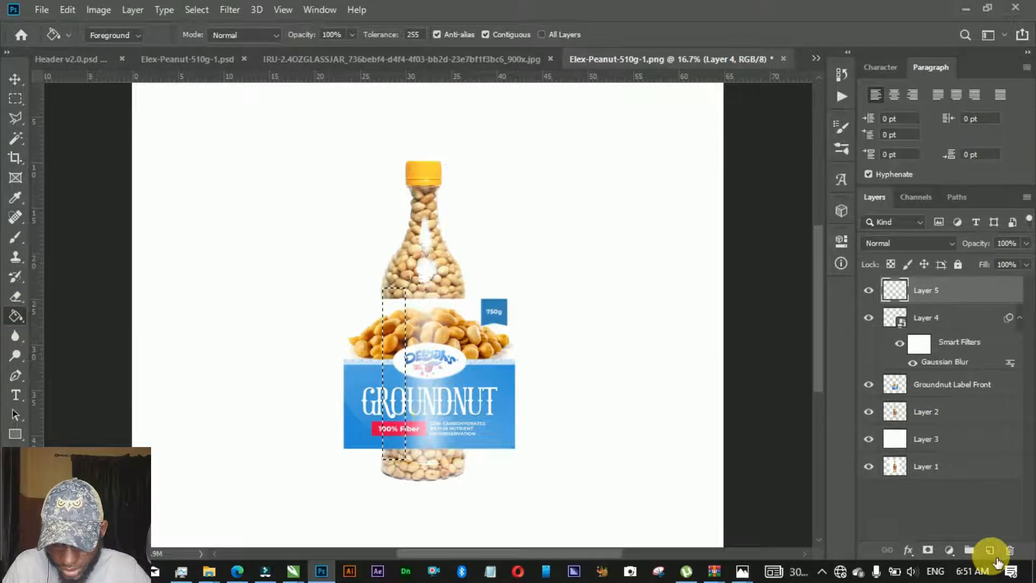
left_click(386, 373)
key("ctrl+d")
Convert the black strip's layer to a Smart Object and collapse the smart filter list of Layer 4
right_click(952, 295)
left_click(811, 212)
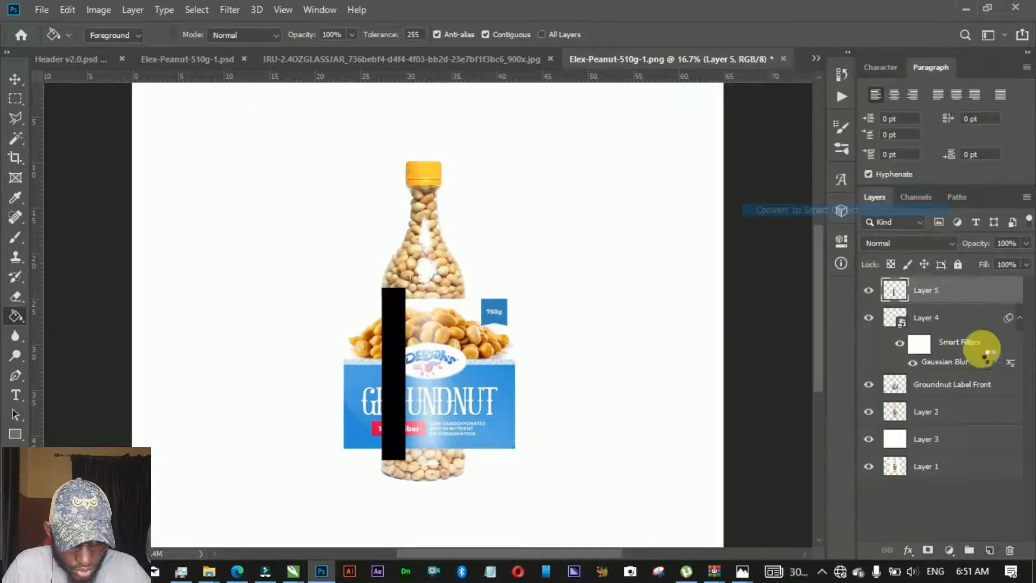
left_click(1010, 318)
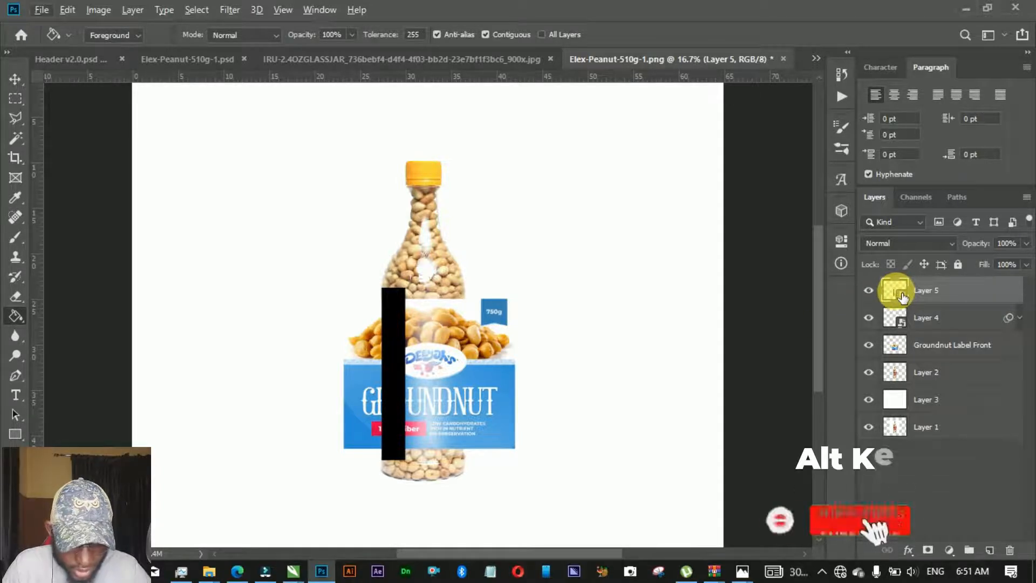
Copy Layer 4's Gaussian Blur smart filter onto Layer 5 and set its radius to 98.5 pixels
left_click(1011, 294, "alt")
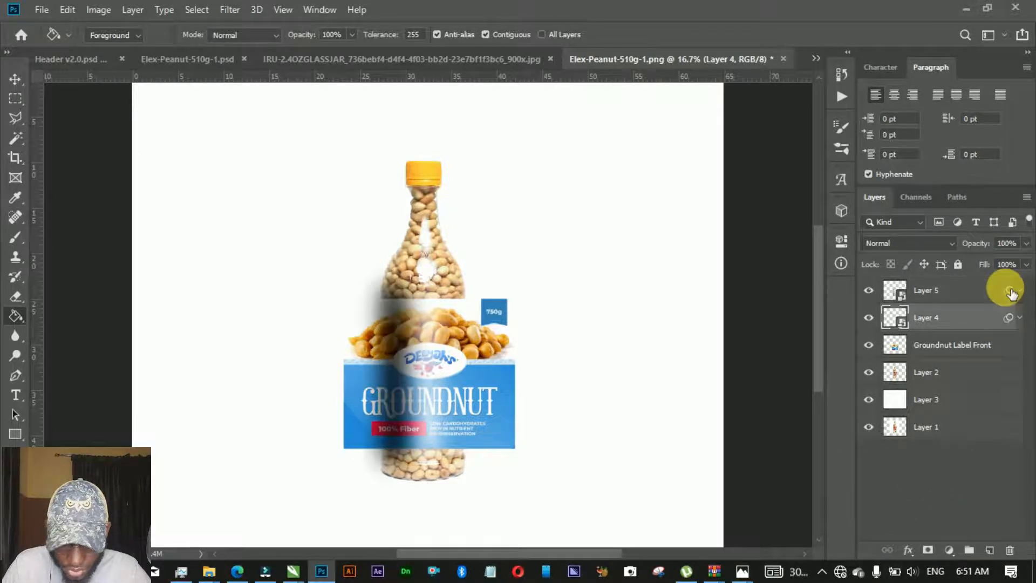
left_click(1019, 291)
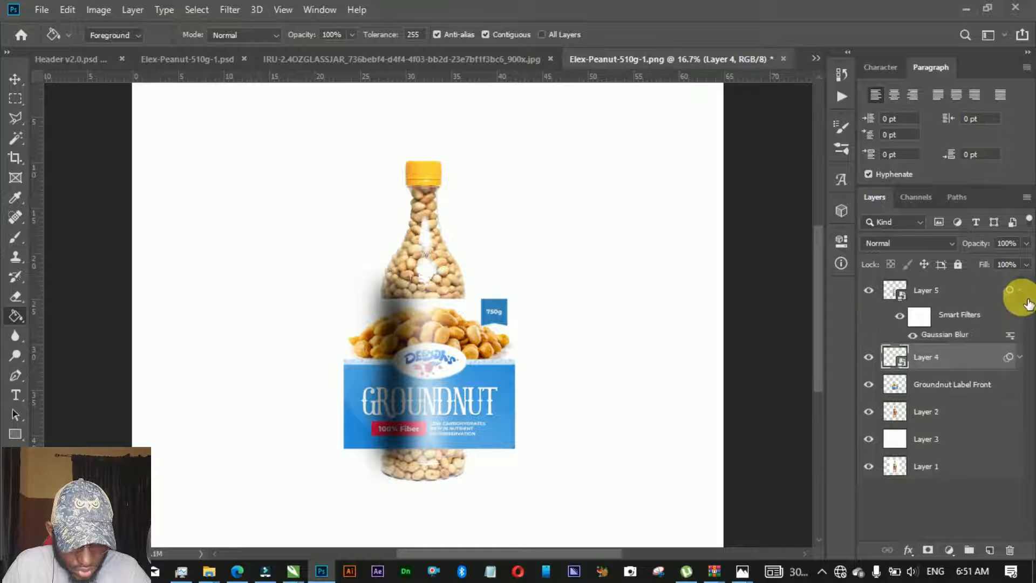
double_click(947, 337)
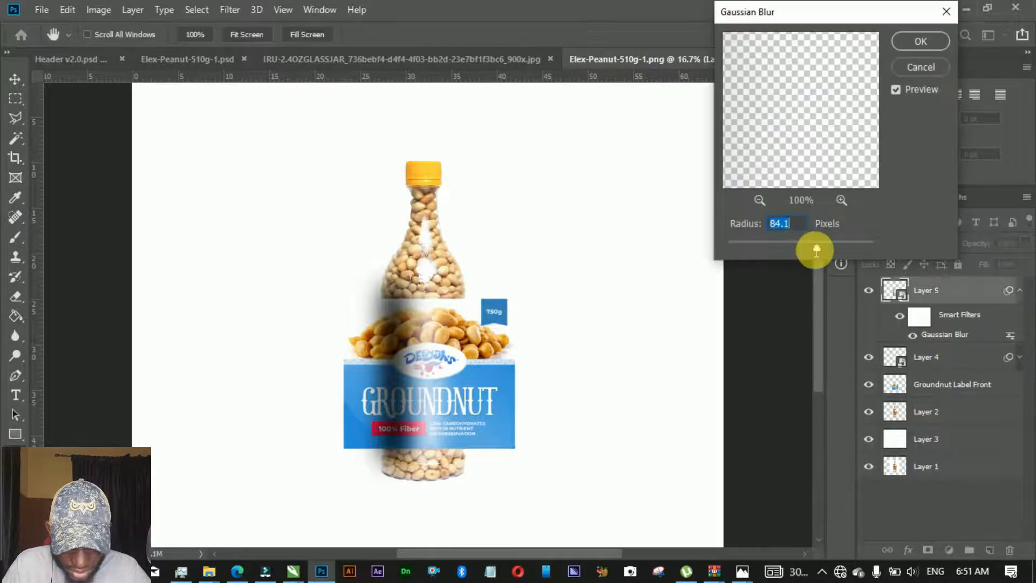
left_click_drag(819, 251, 821, 247)
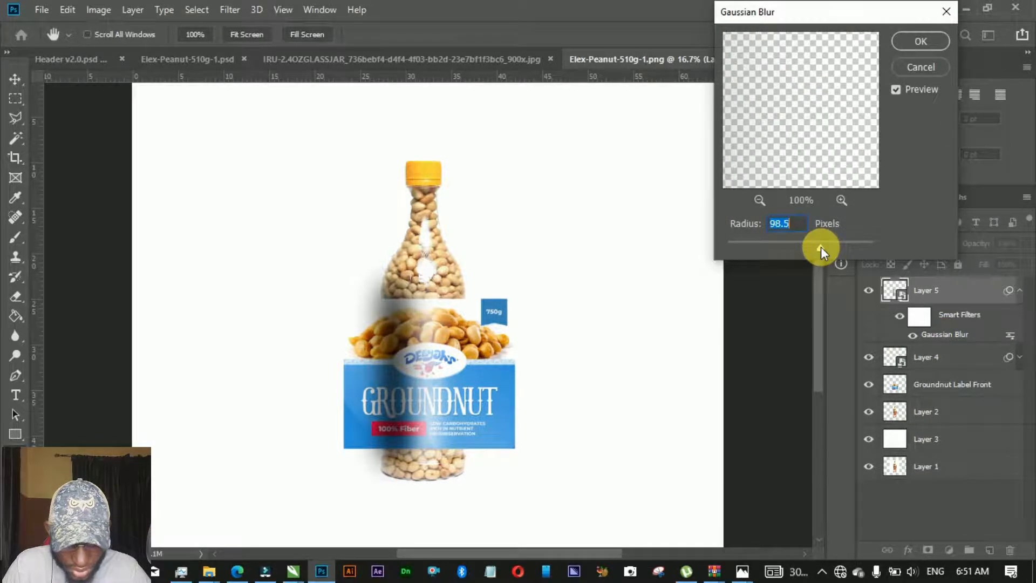
key("Return")
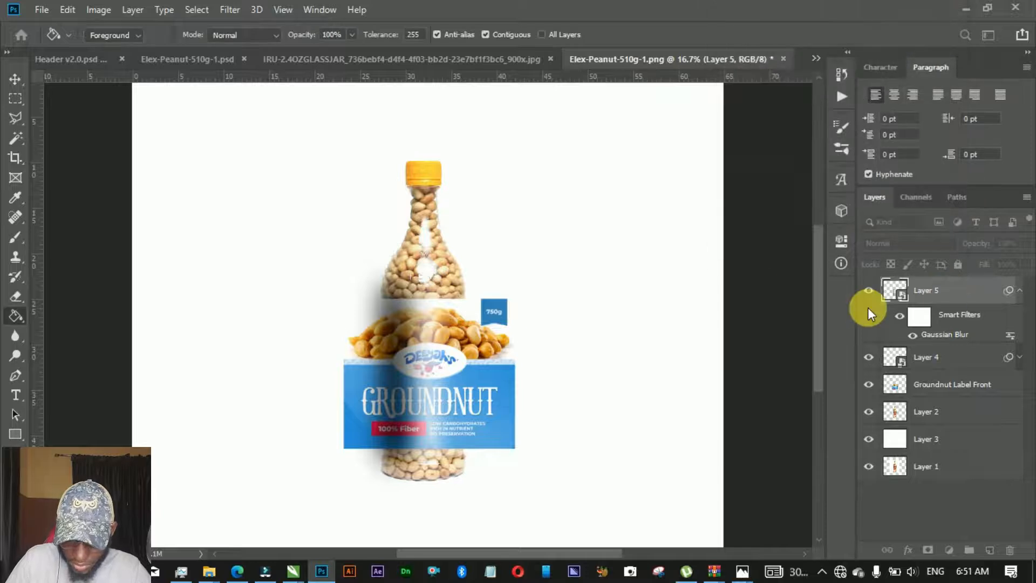
Narrow the black strip on Layer 5 to about 55% of its width along the bottle's left edge
key("ctrl+t")
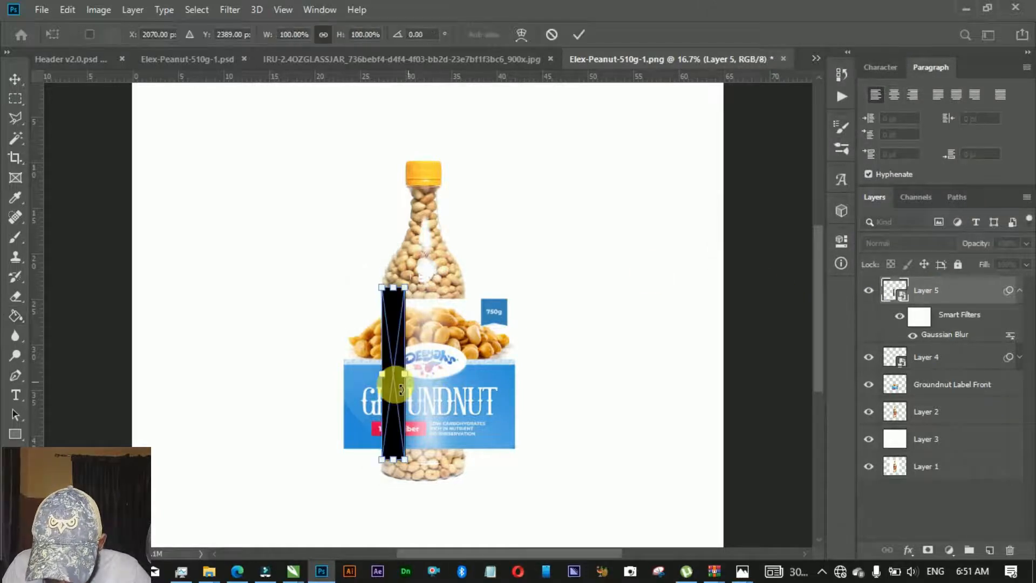
key("alt+shift")
key("alt+shift")
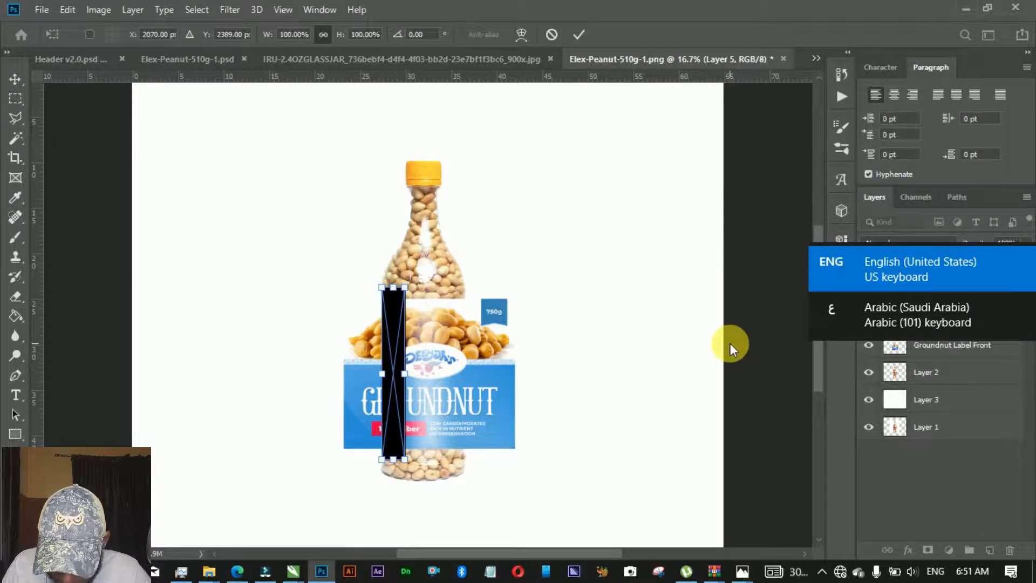
left_click_drag(412, 381, 402, 380)
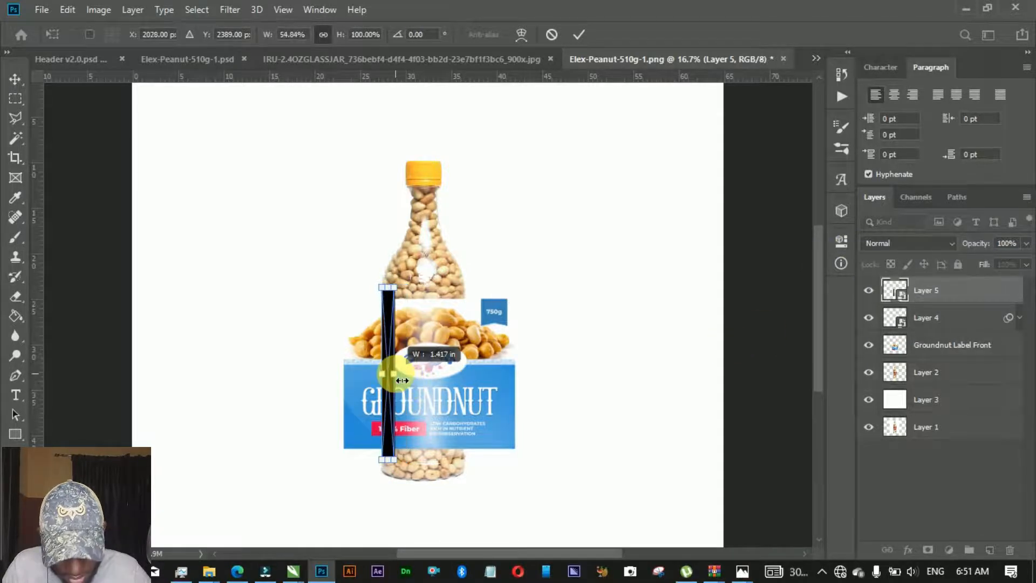
key("Return")
key("g")
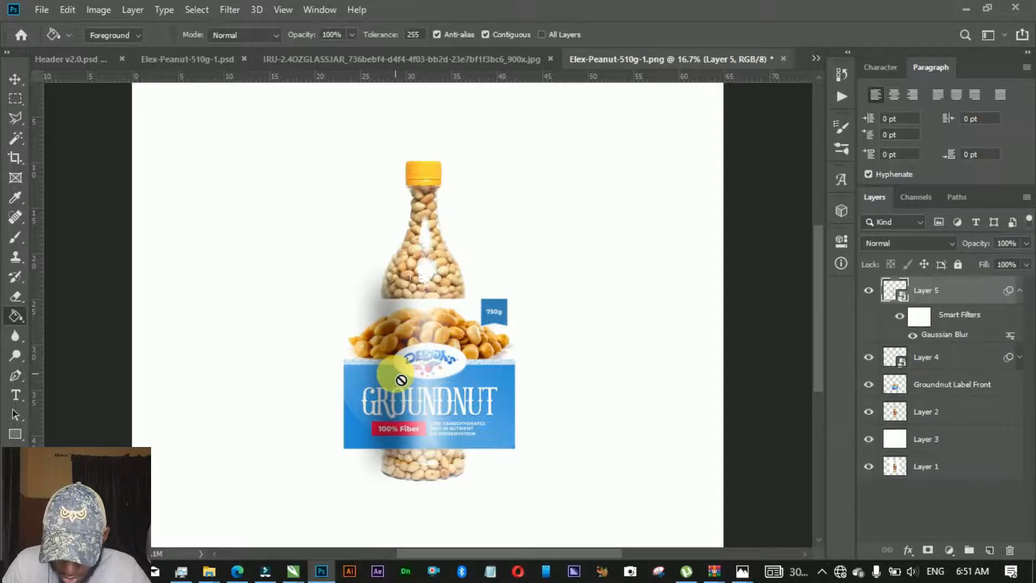
key("v")
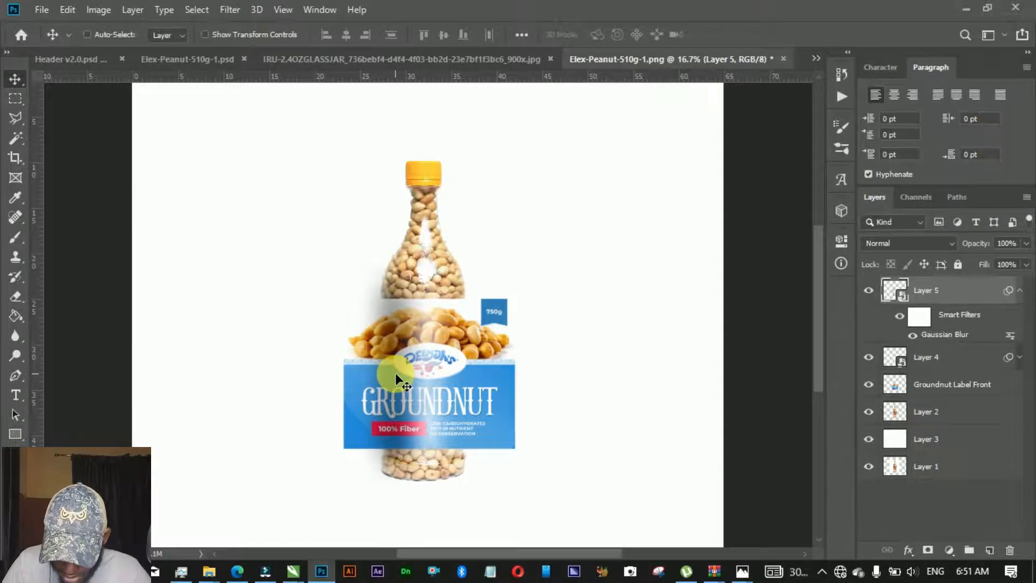
Scale the Layer 5 strip to about 29% width and about 87% height so it spans only the label
key("ctrl+t")
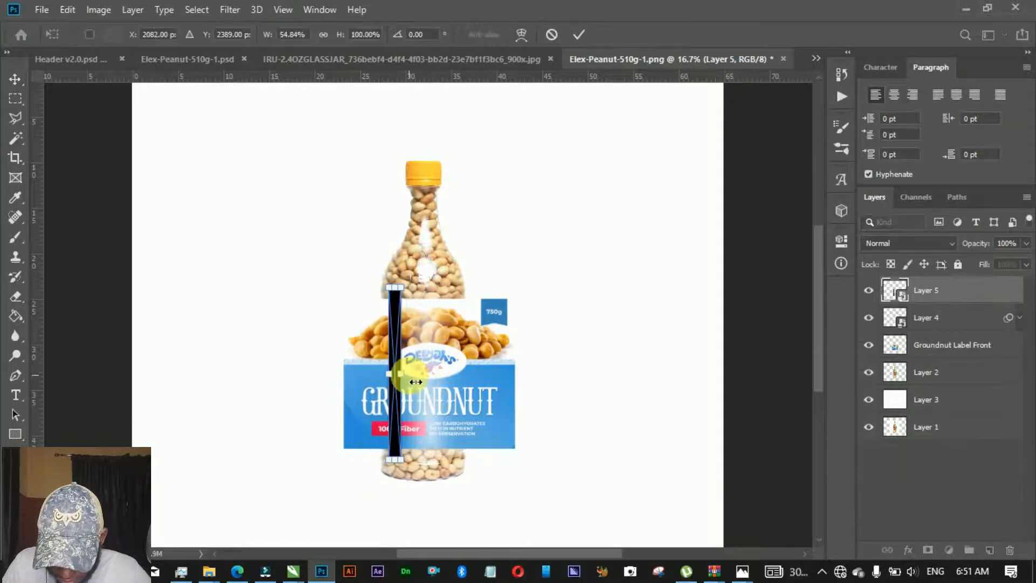
left_click_drag(411, 381, 410, 382)
key("Return")
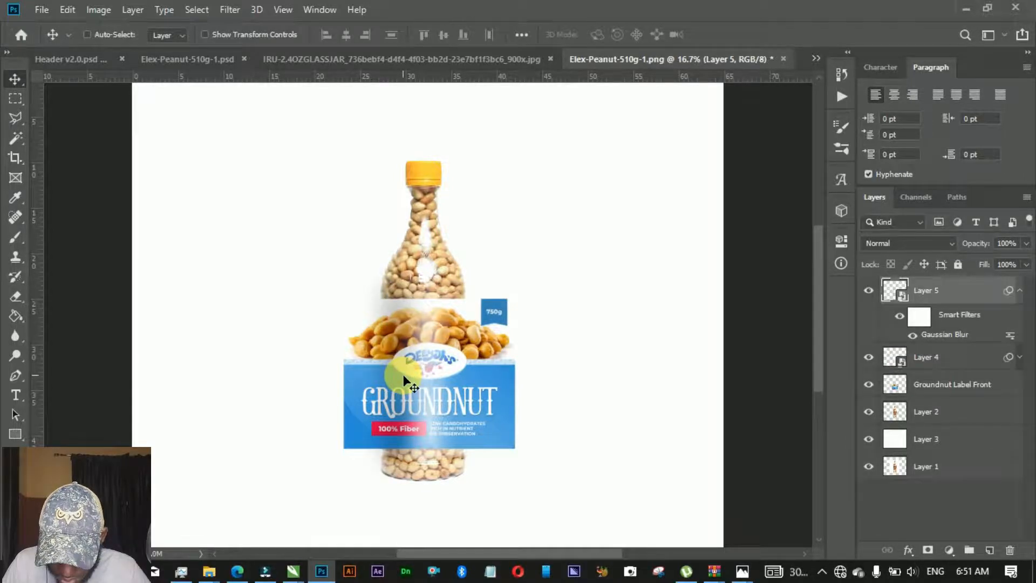
key("ctrl+t")
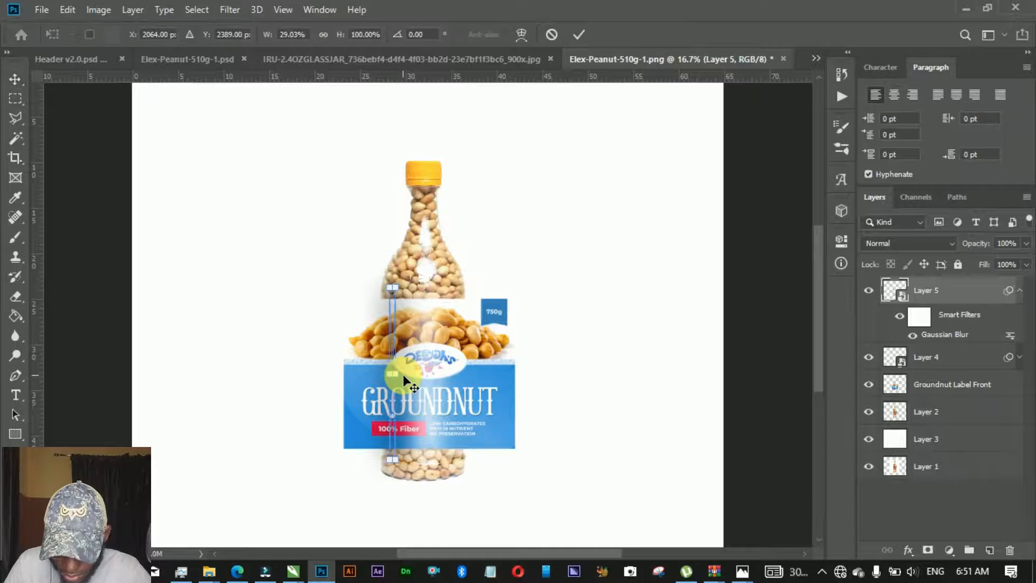
left_click_drag(399, 294, 400, 299)
key("Return")
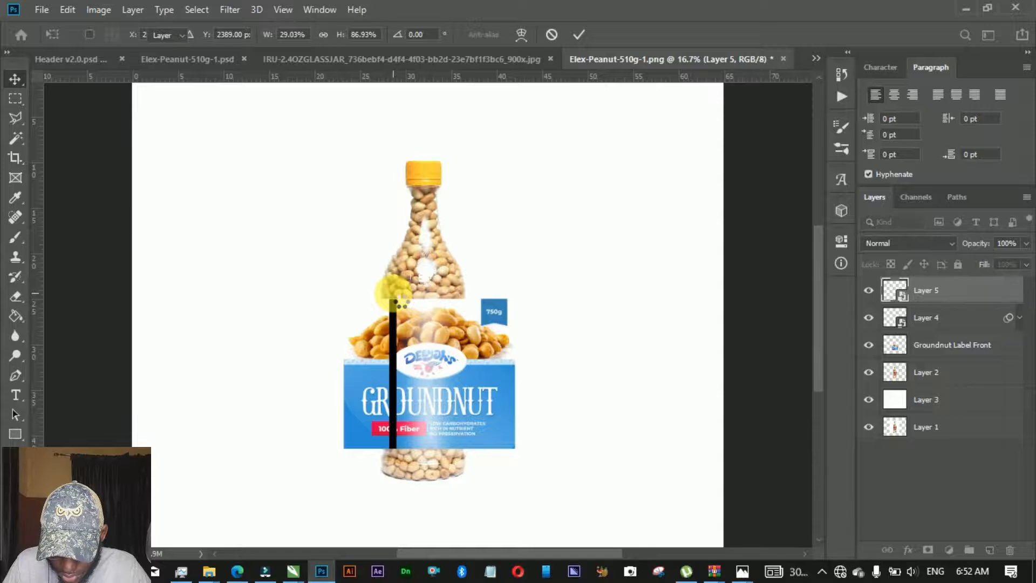
Narrow the Layer 5 strip further to about 22.6% width over the label's left shading area
key("ctrl+plus")
key("ctrl+plus")
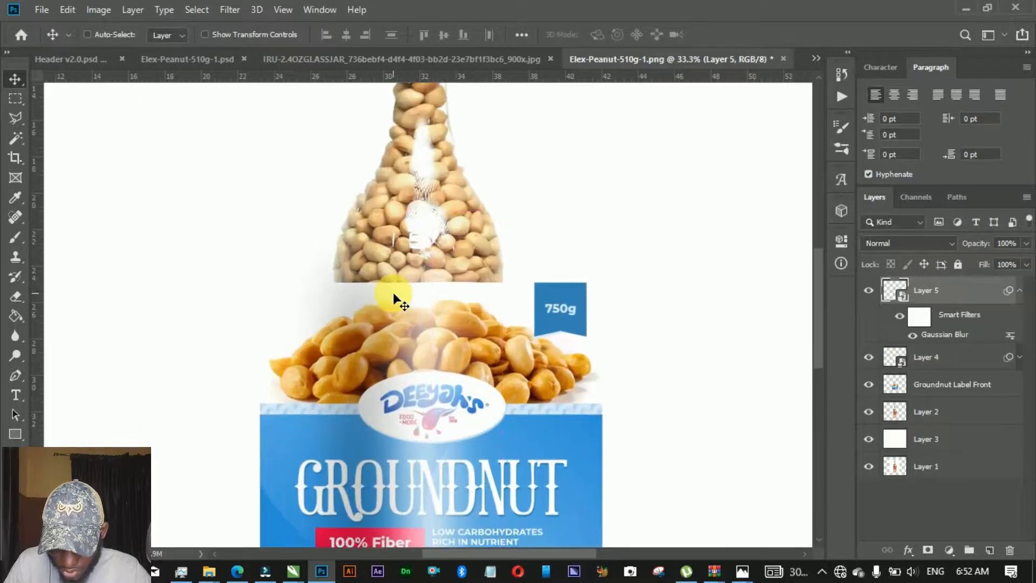
scroll(394, 294, "down", 3)
scroll(394, 298, "up", 1)
key("ctrl+t")
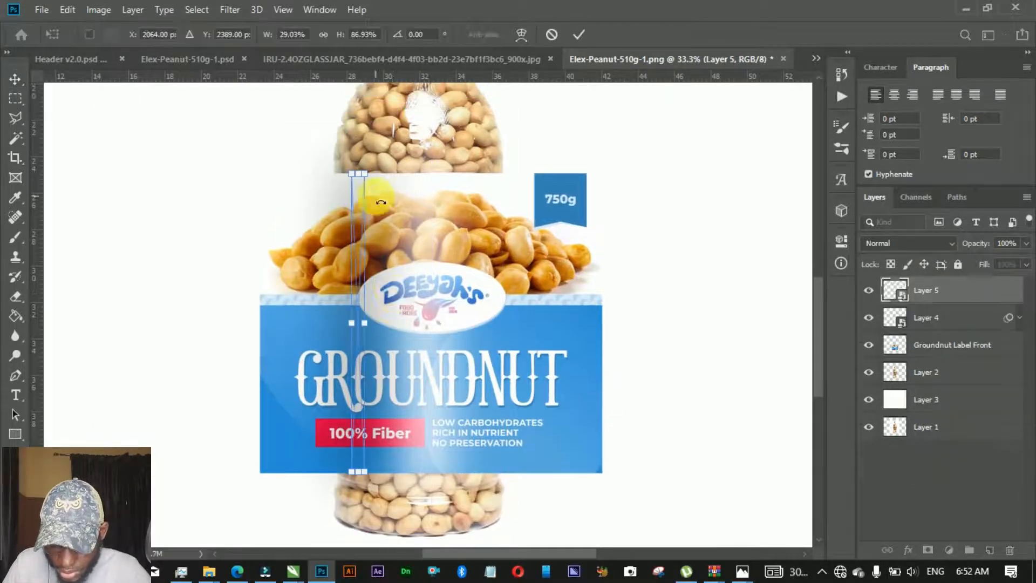
left_click_drag(375, 270, 367, 268)
key("Return")
key("ctrl+alt+f")
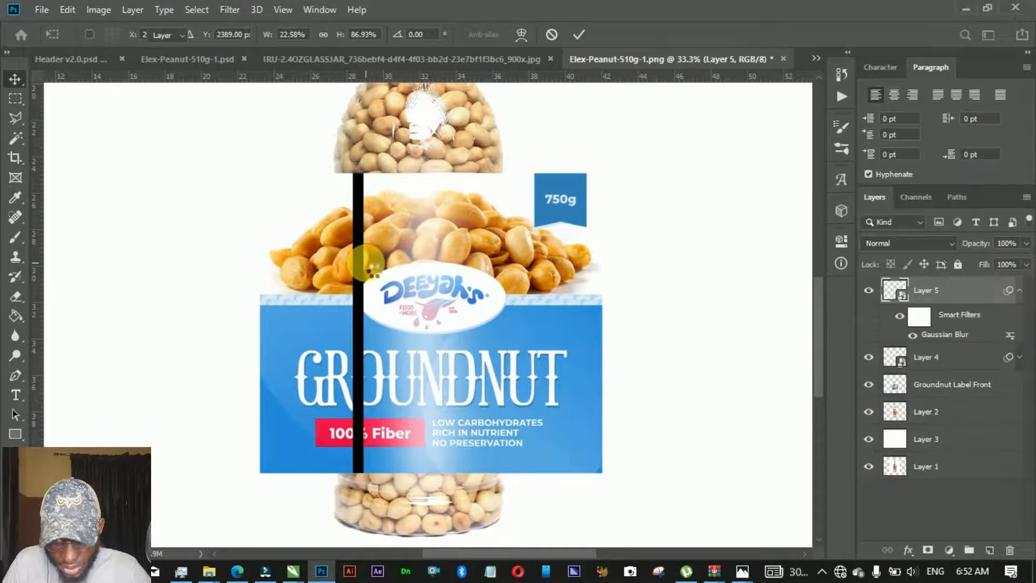
Reduce Layer 5's Gaussian Blur radius to just under 50 pixels and set the layer's opacity to 72%
double_click(947, 334)
left_click_drag(823, 249, 808, 249)
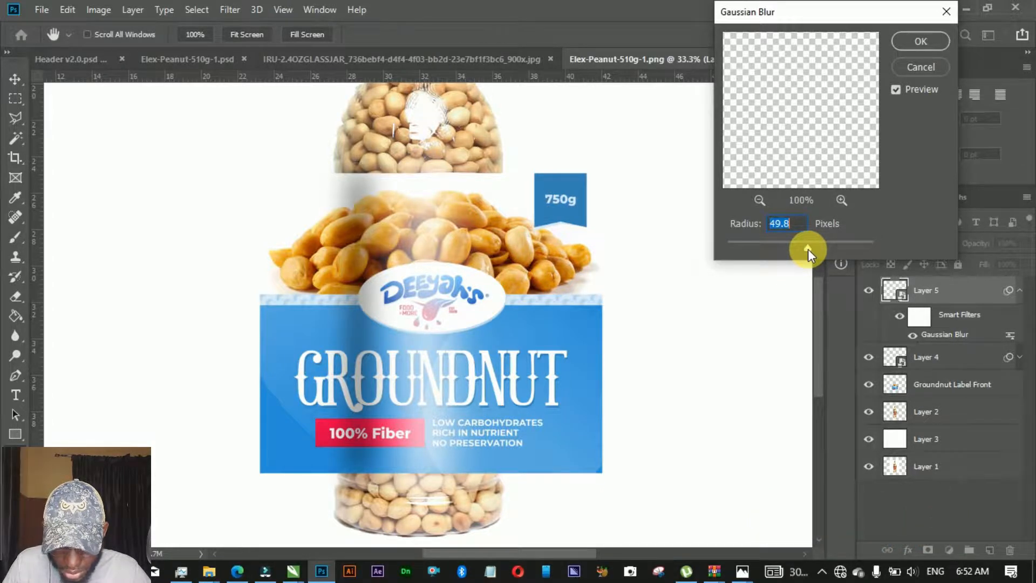
left_click_drag(808, 248, 805, 250)
left_click(921, 41)
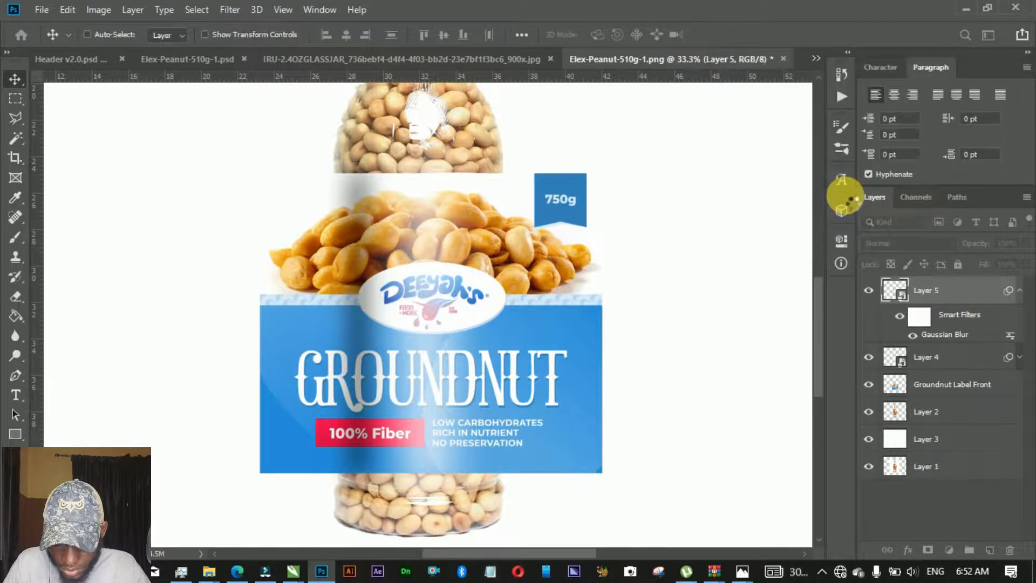
key("ctrl+0")
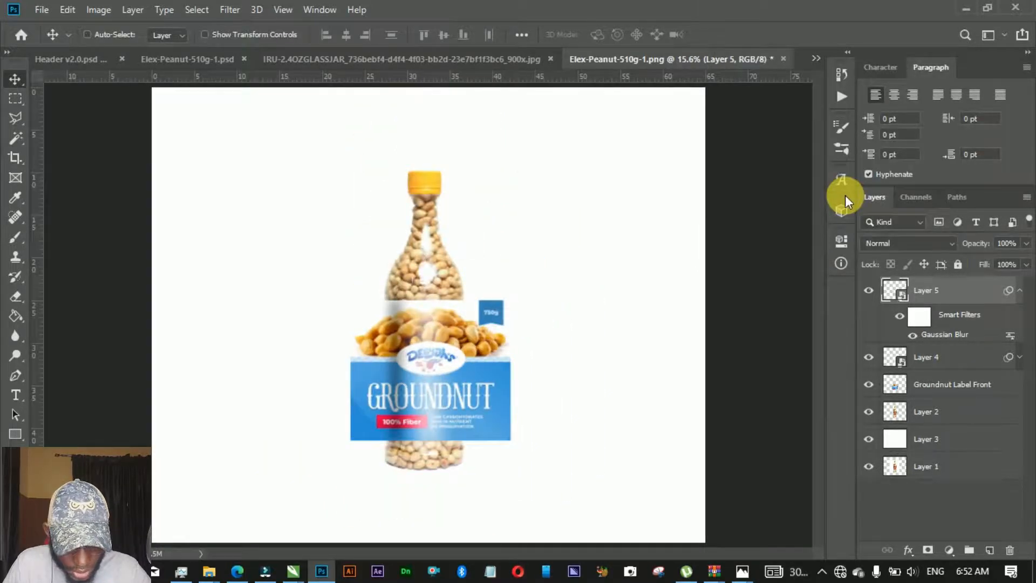
mouse_move(975, 243)
left_mouse_down()
mouse_move(987, 243)
mouse_move(948, 250)
mouse_move(963, 252)
left_mouse_up()
key("ctrl+minus")
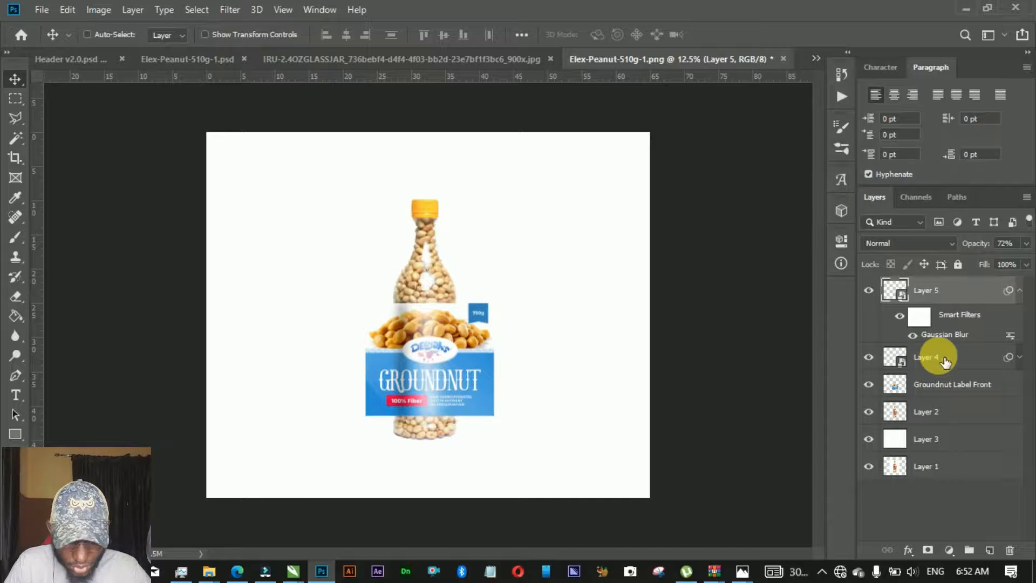
Place a duplicate of the Layer 5 shadow along the bottle's right edge and duplicate that copy once more
key("ctrl+j")
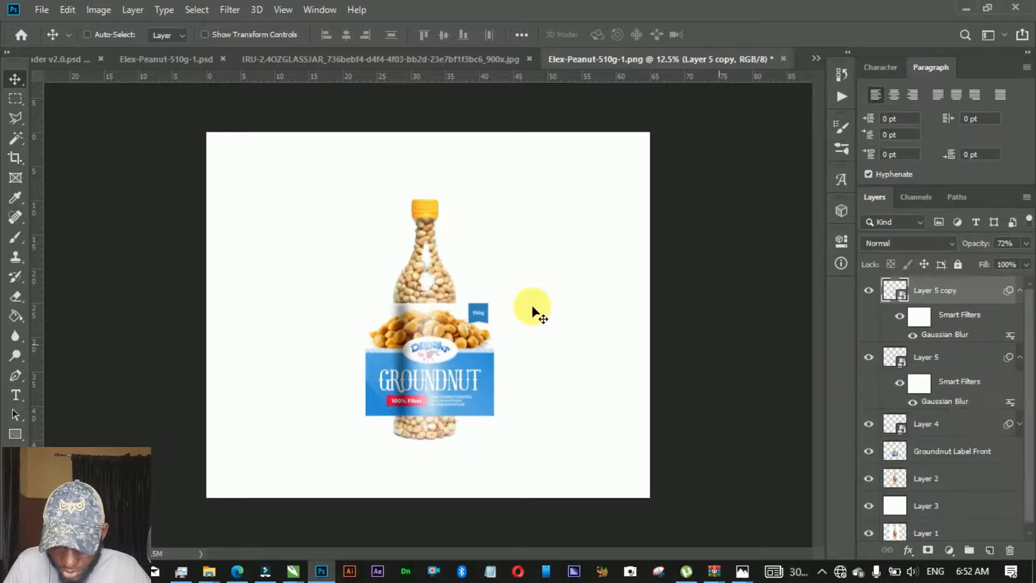
left_click_drag(427, 352, 484, 354)
key("ctrl+j")
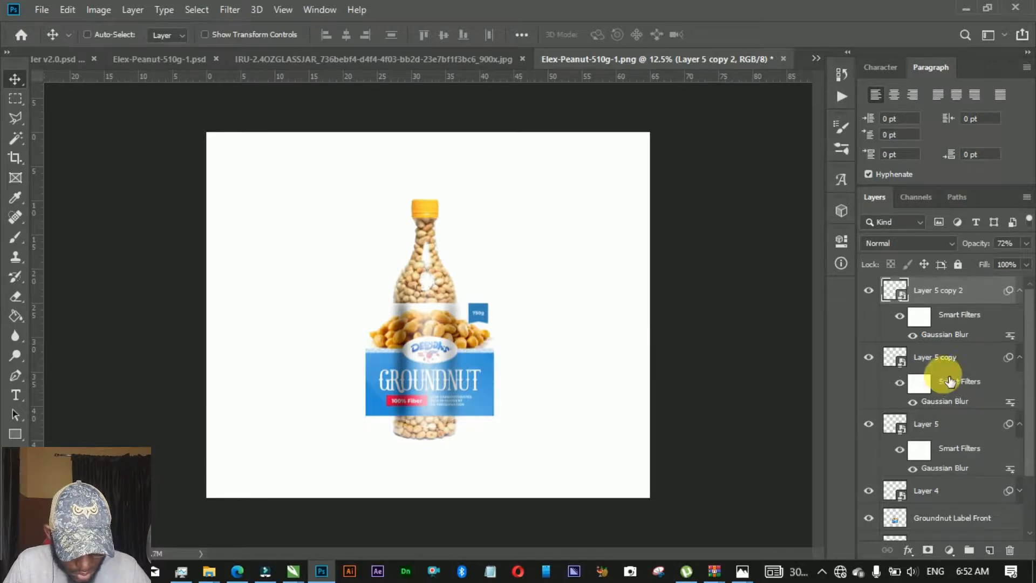
Collapse the smart filter lists of Layer 5 and its two copies
left_click(963, 358)
left_click(1020, 357)
left_click(1019, 291)
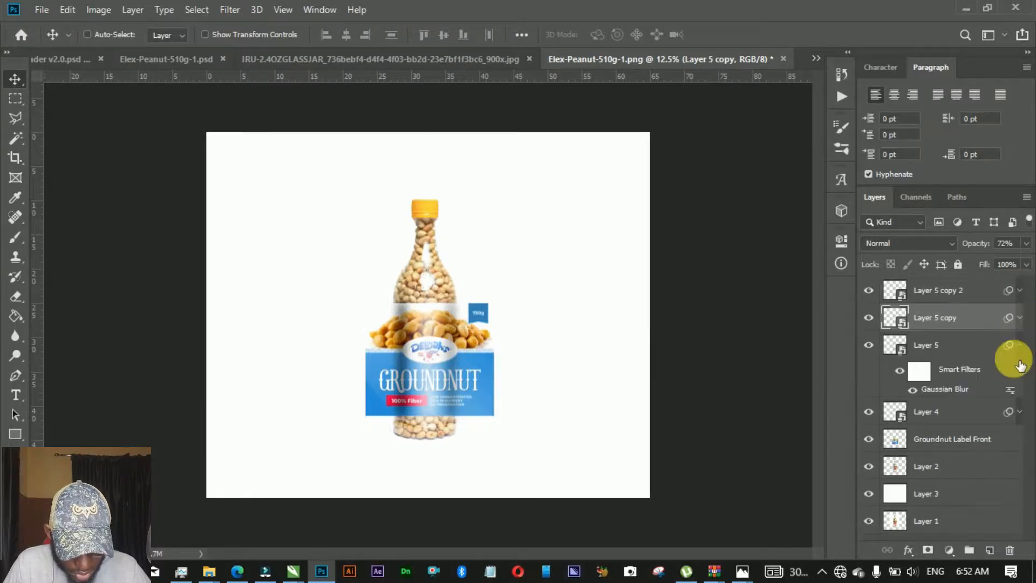
left_click(1020, 345)
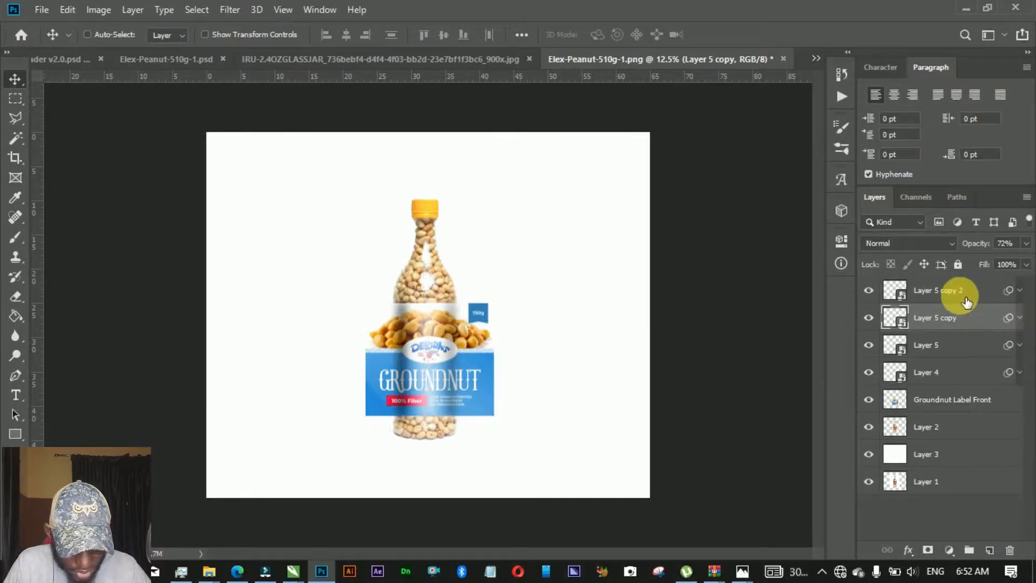
Set the fill of Layer 5 copy and Layer 5 copy 2 to 61%
left_click(1001, 289, "ctrl")
left_click_drag(992, 266, 949, 273)
left_click(946, 330)
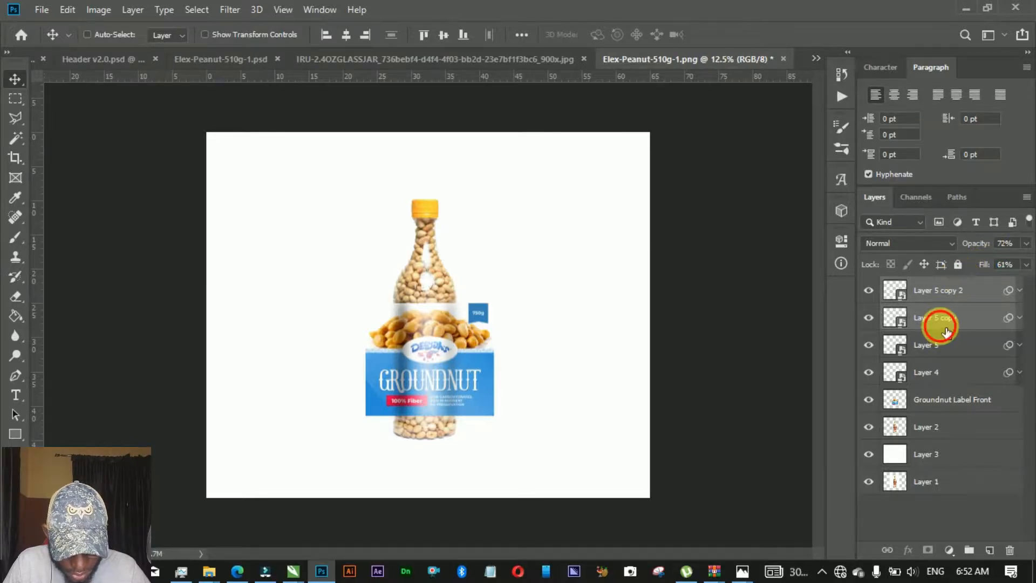
Hide Layer 5 copy to compare the shading on the bottle's right edge, and delete that layer
left_click(937, 294)
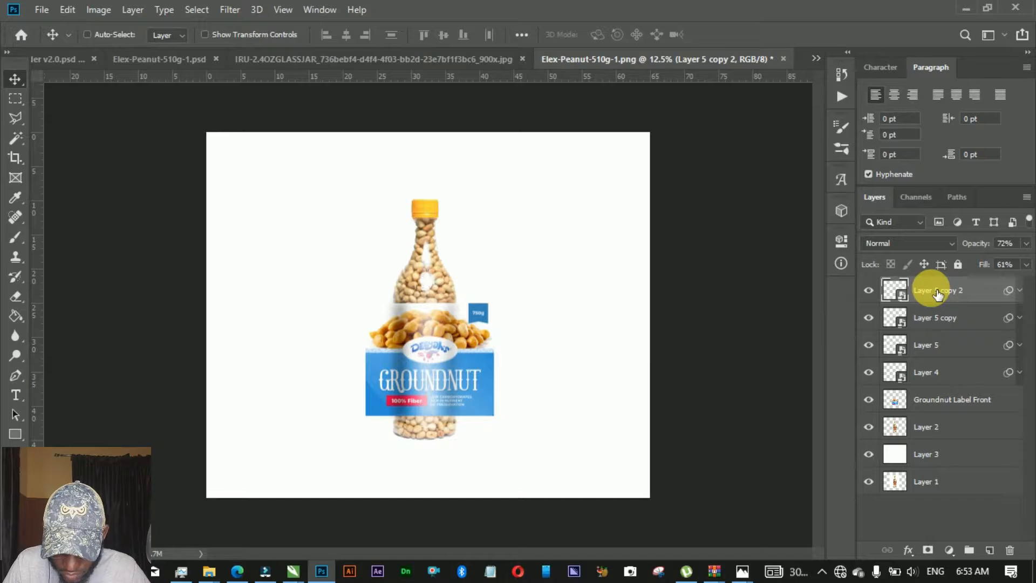
left_click(937, 349)
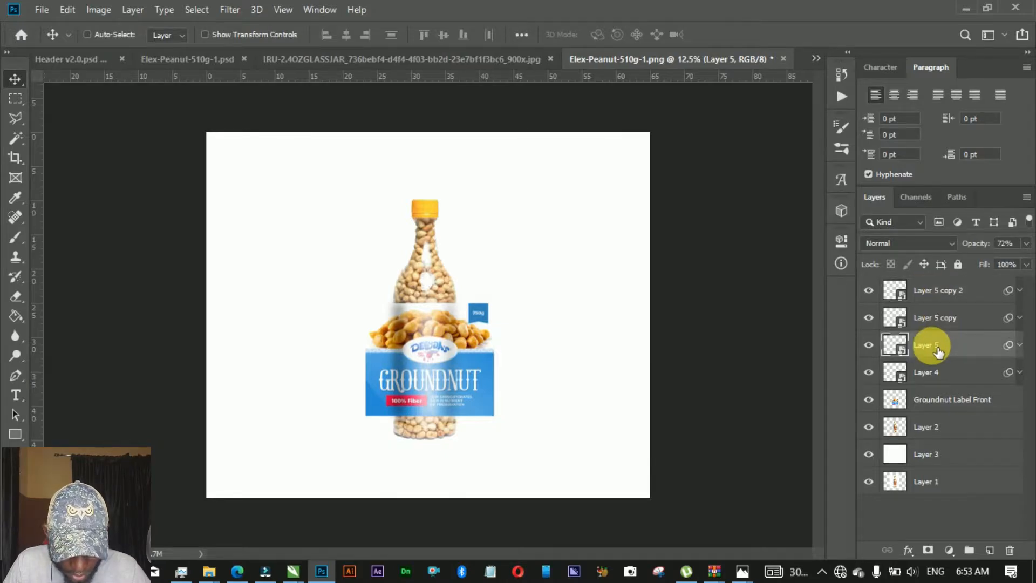
left_click(921, 384)
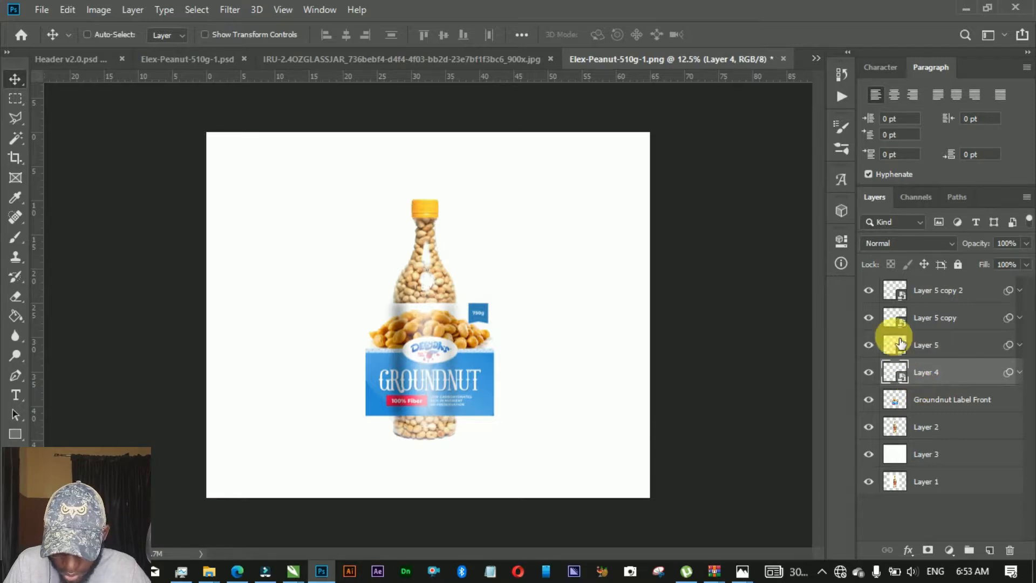
left_click(869, 317)
left_click(931, 321)
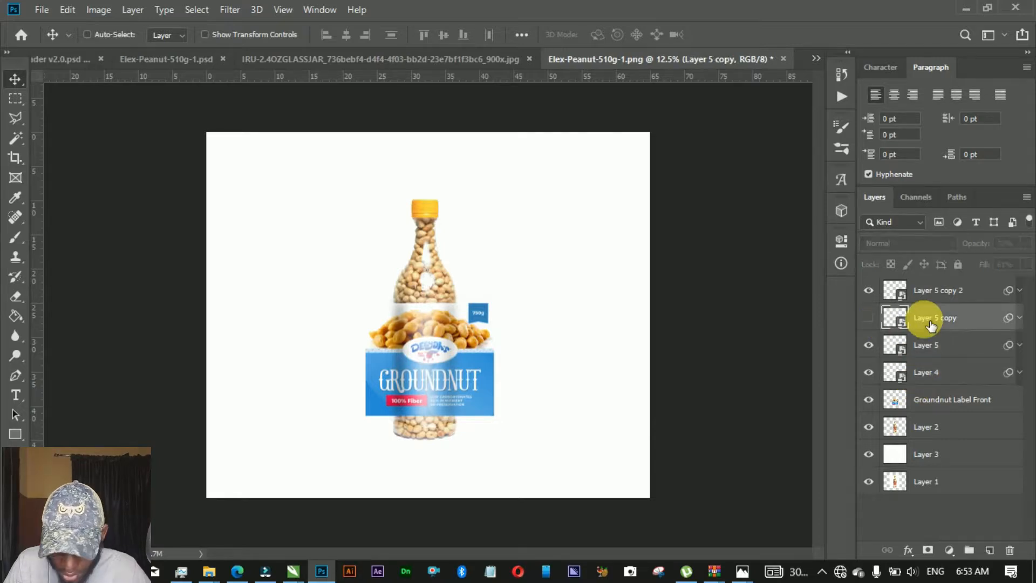
key("Delete")
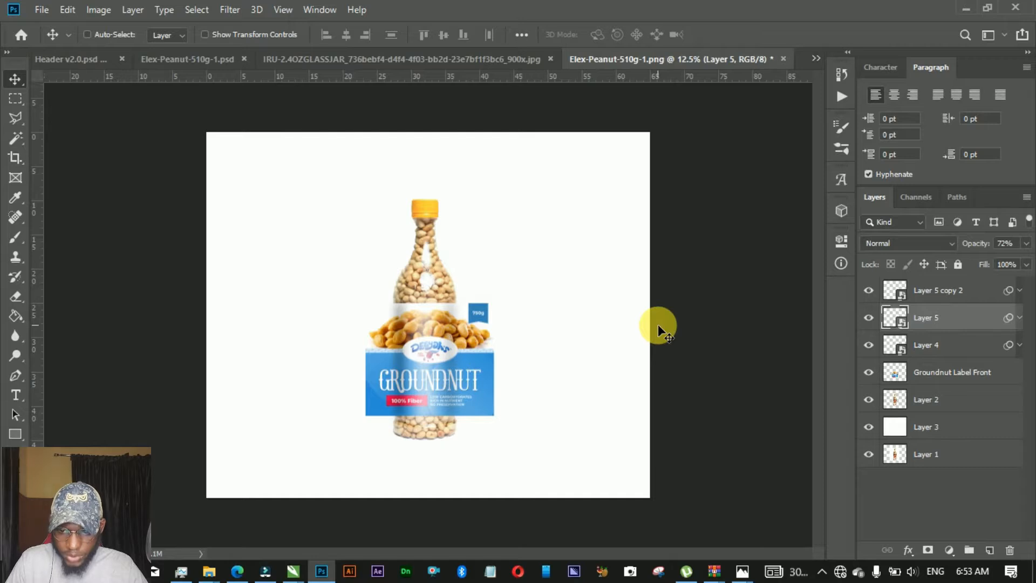